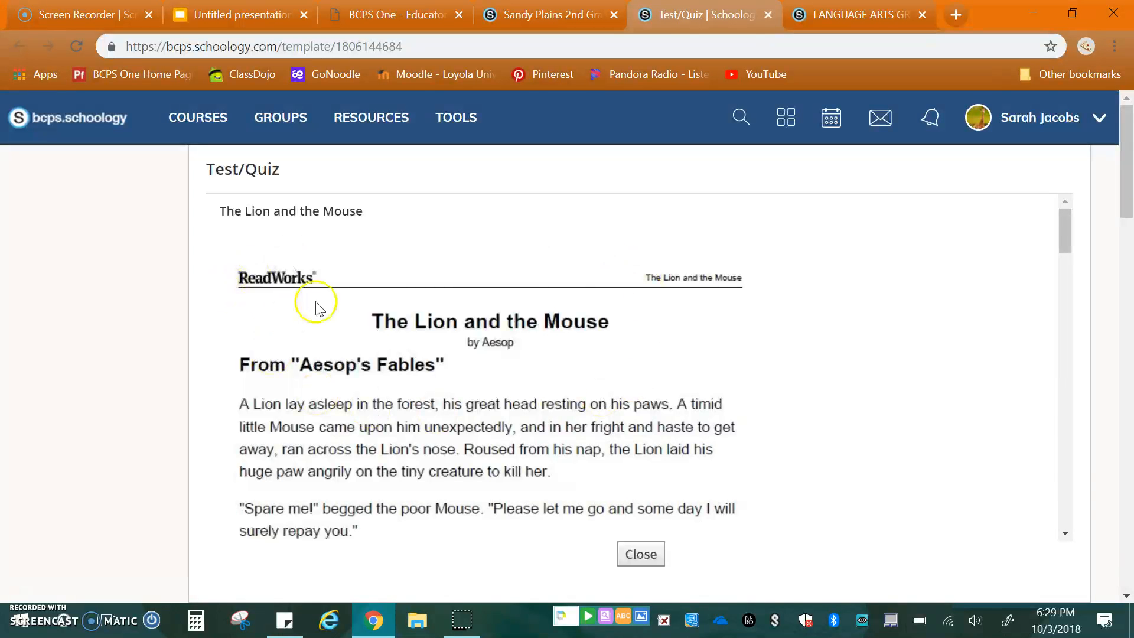
Review the story and questions of The Lion and the Mouse quiz, and close its page.
drag(1064, 230, 1081, 439)
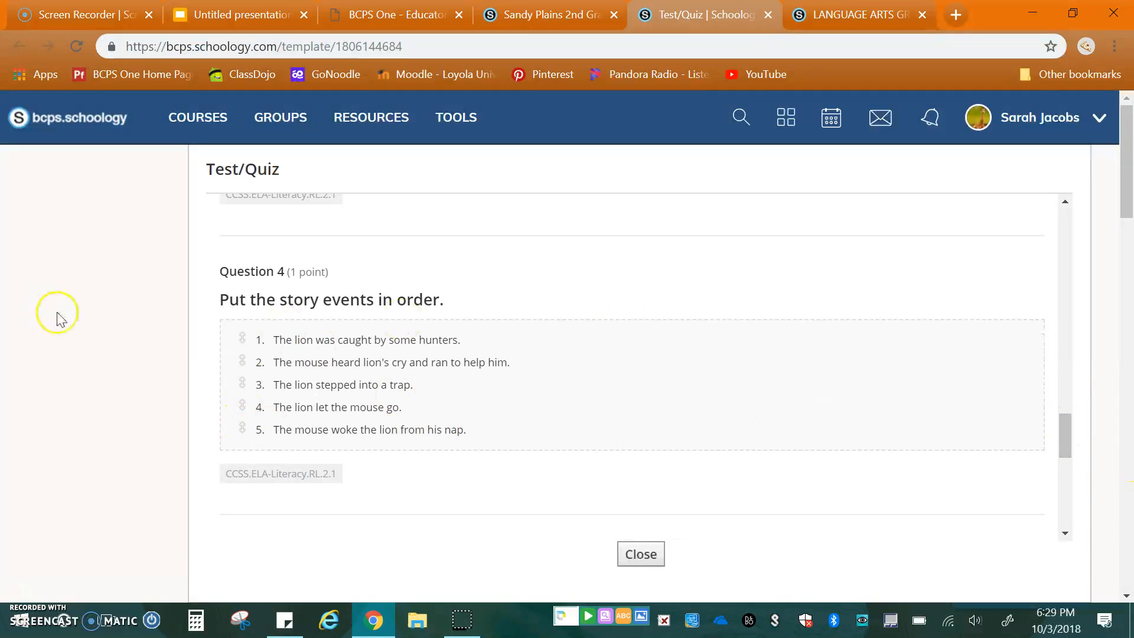
drag(1070, 436, 1071, 466)
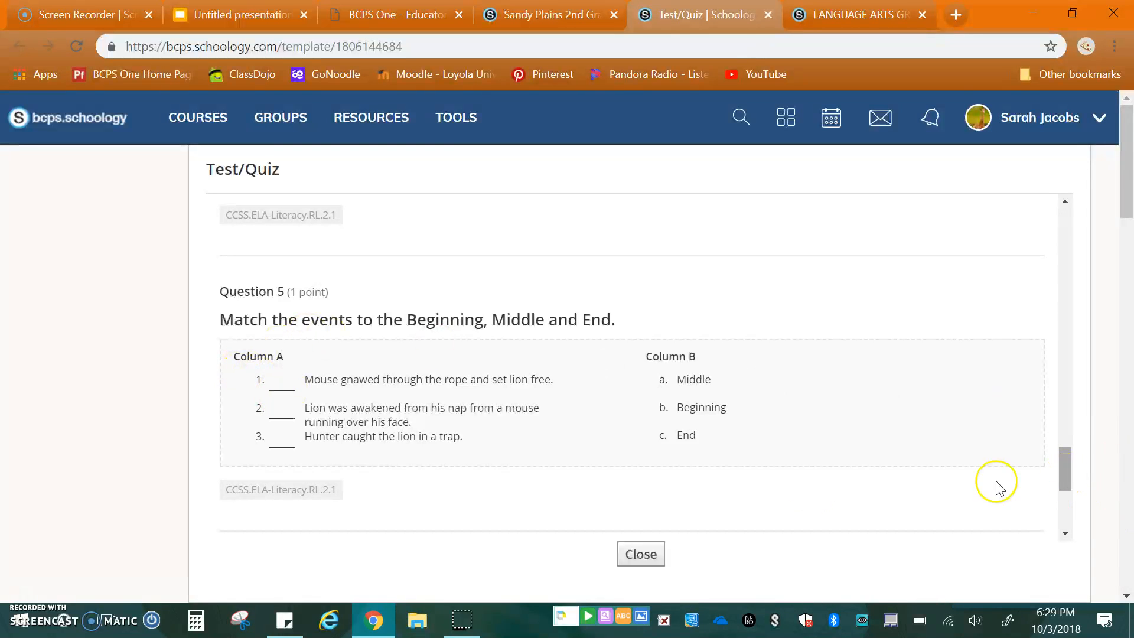
mouse_move(260, 505)
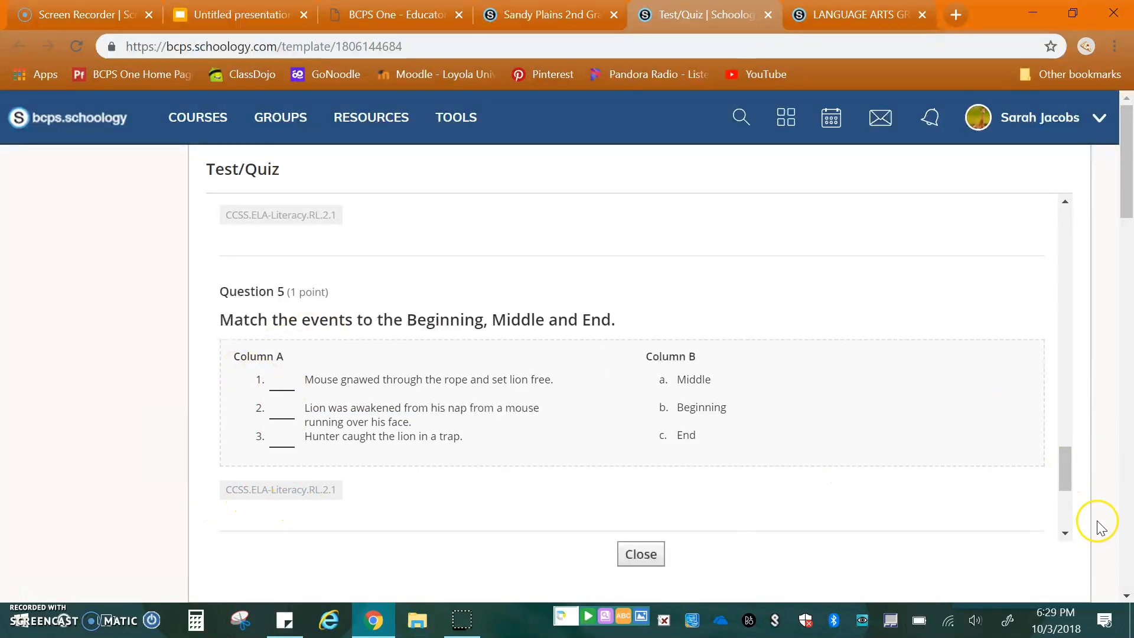
drag(1065, 466, 1068, 507)
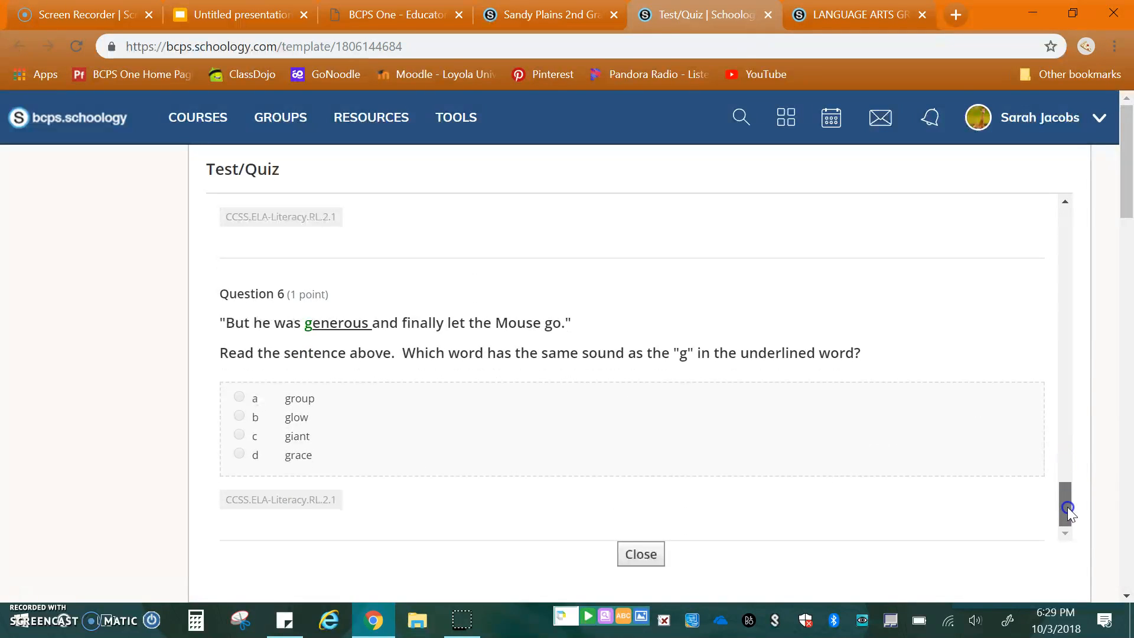
mouse_move(322, 505)
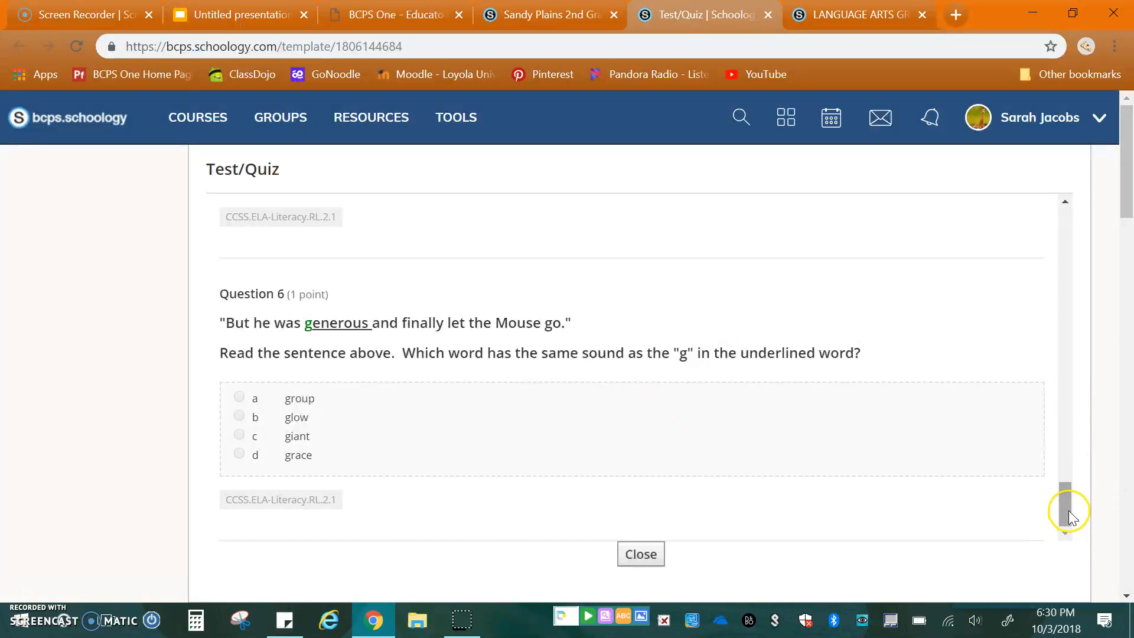
drag(1070, 515, 1107, 224)
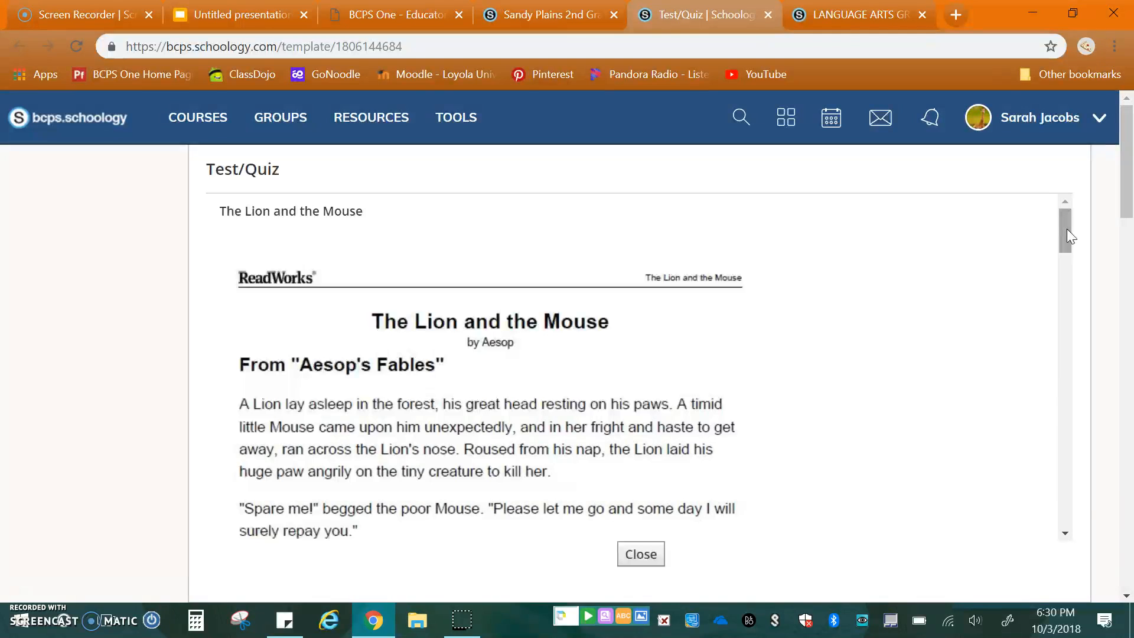
click(768, 14)
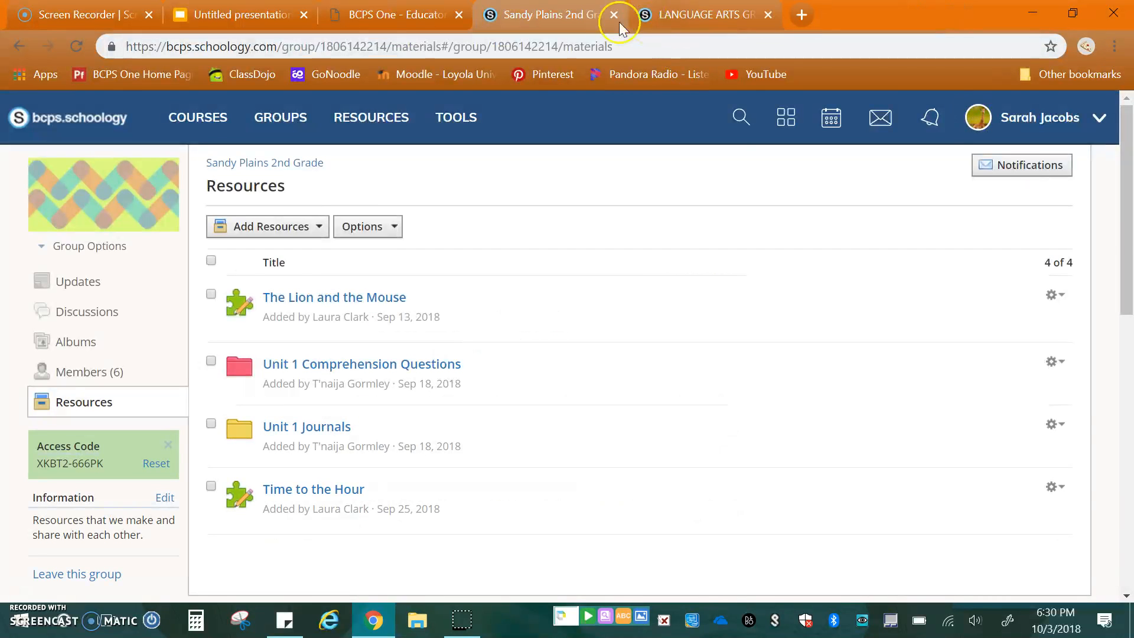
Open the Time to the Hour quiz in a separate tab, review its clock questions, and close it.
right_click(298, 492)
click(362, 354)
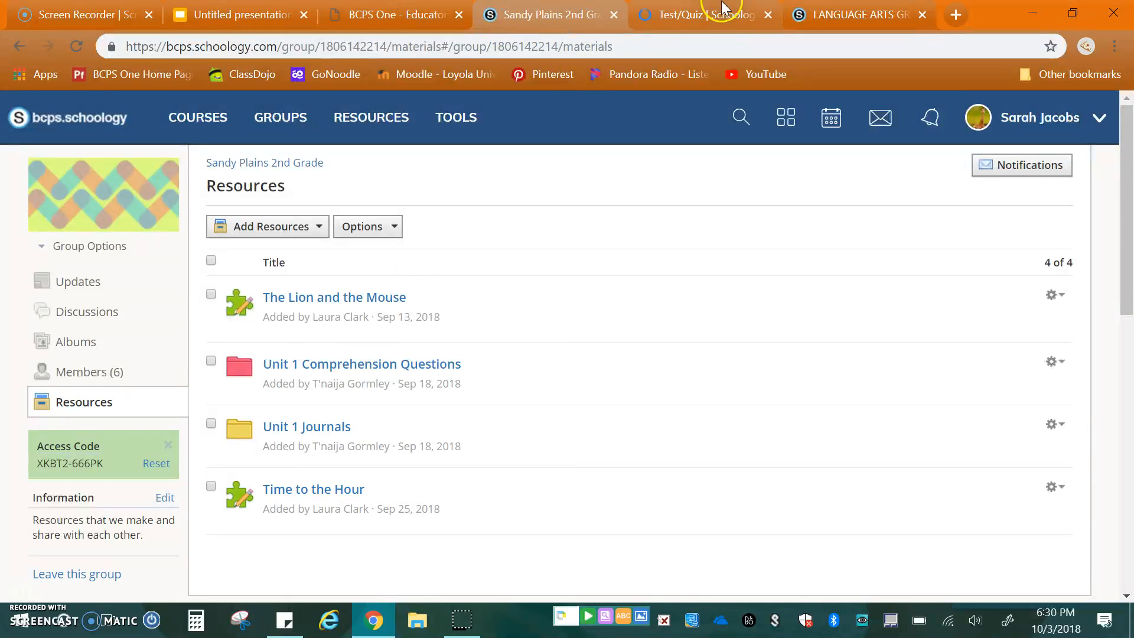
click(722, 8)
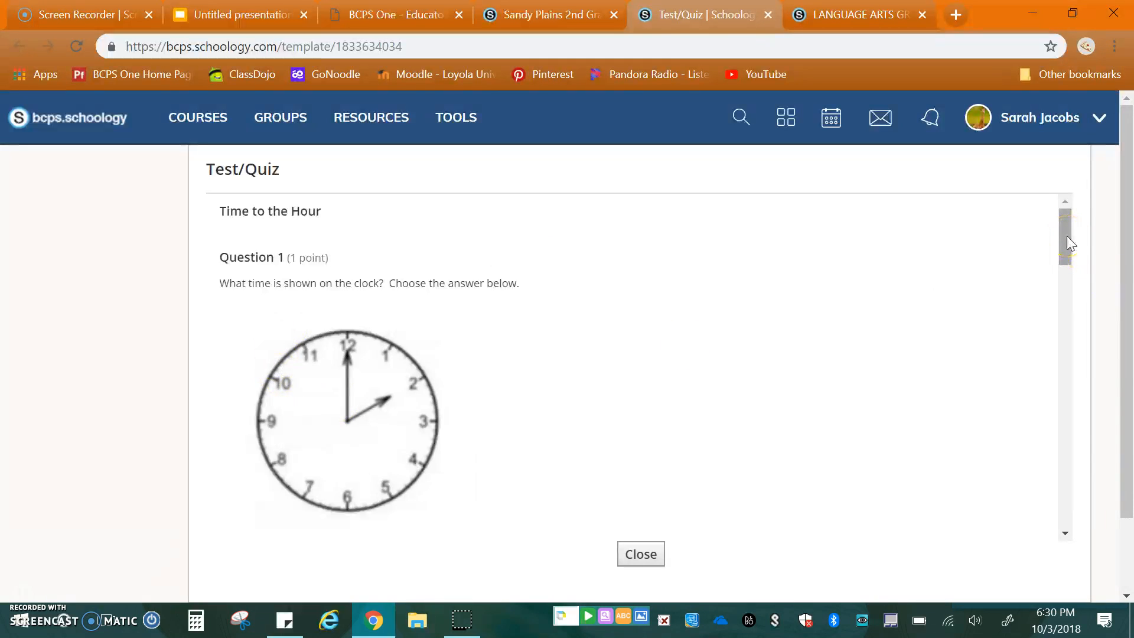
drag(1066, 236, 1054, 423)
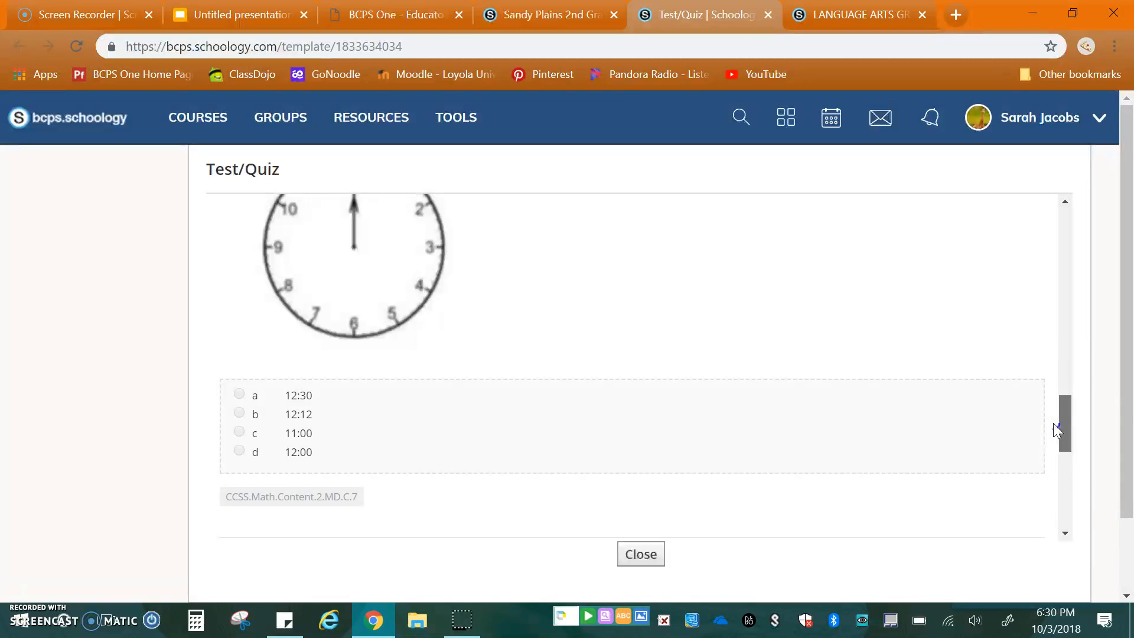
drag(1054, 422, 1054, 212)
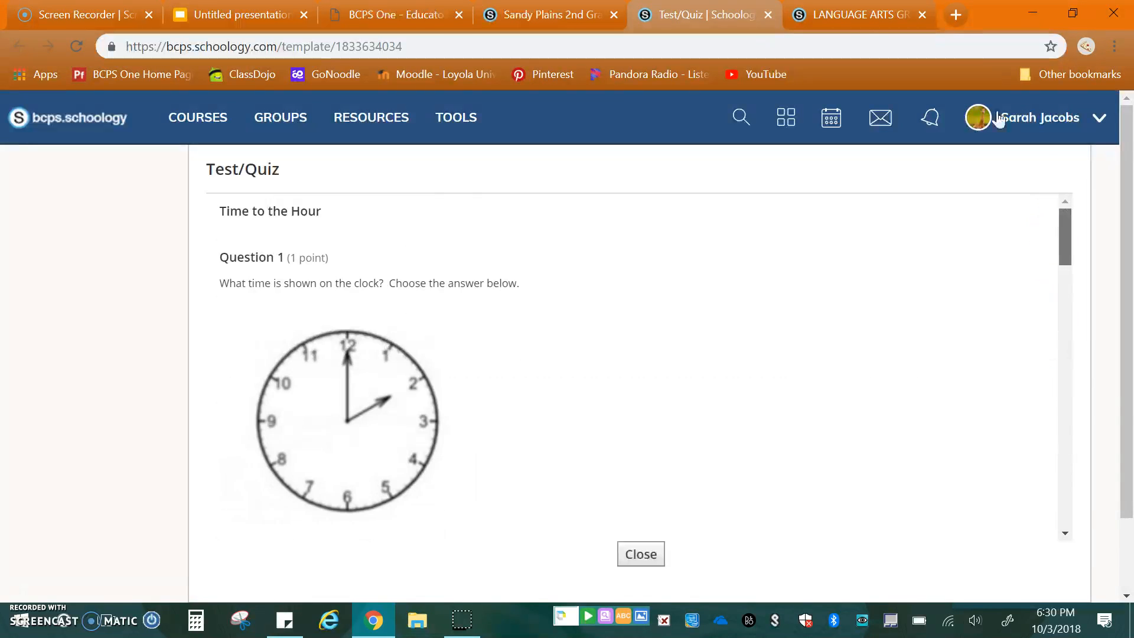
click(768, 14)
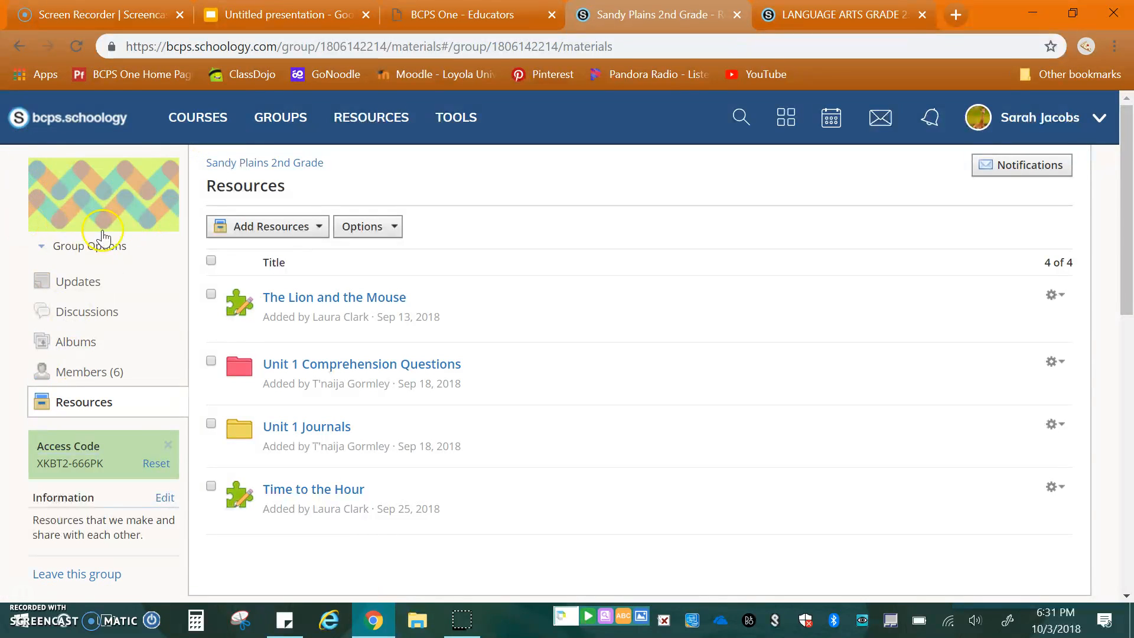
Show the list of joined groups to locate Sandy Plains 2nd Grade, and collapse the list.
click(278, 121)
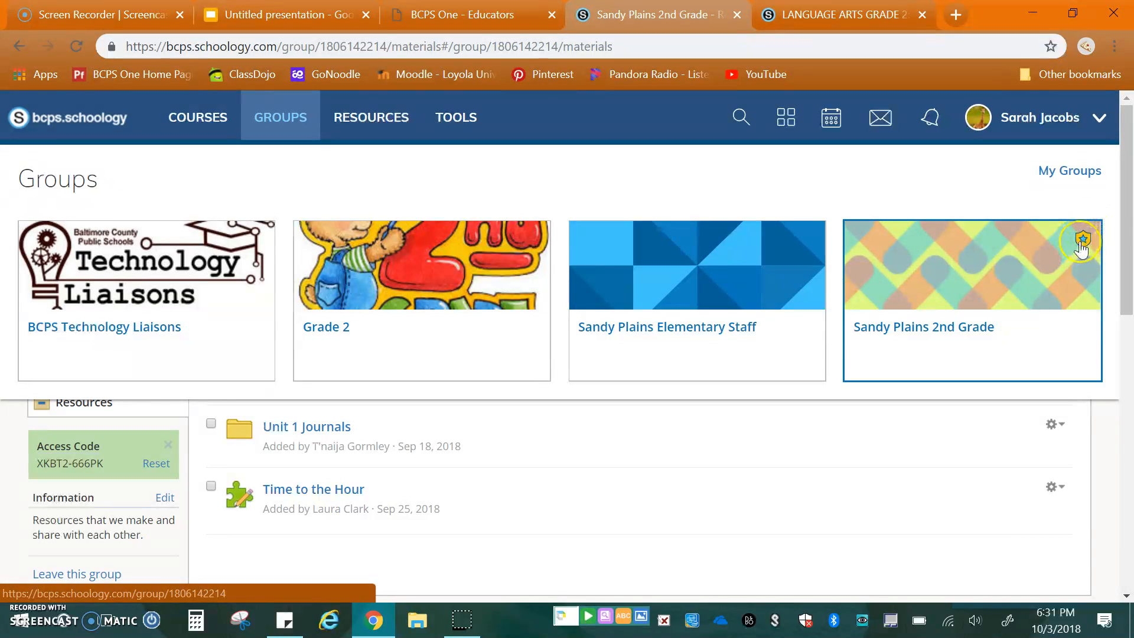
click(290, 118)
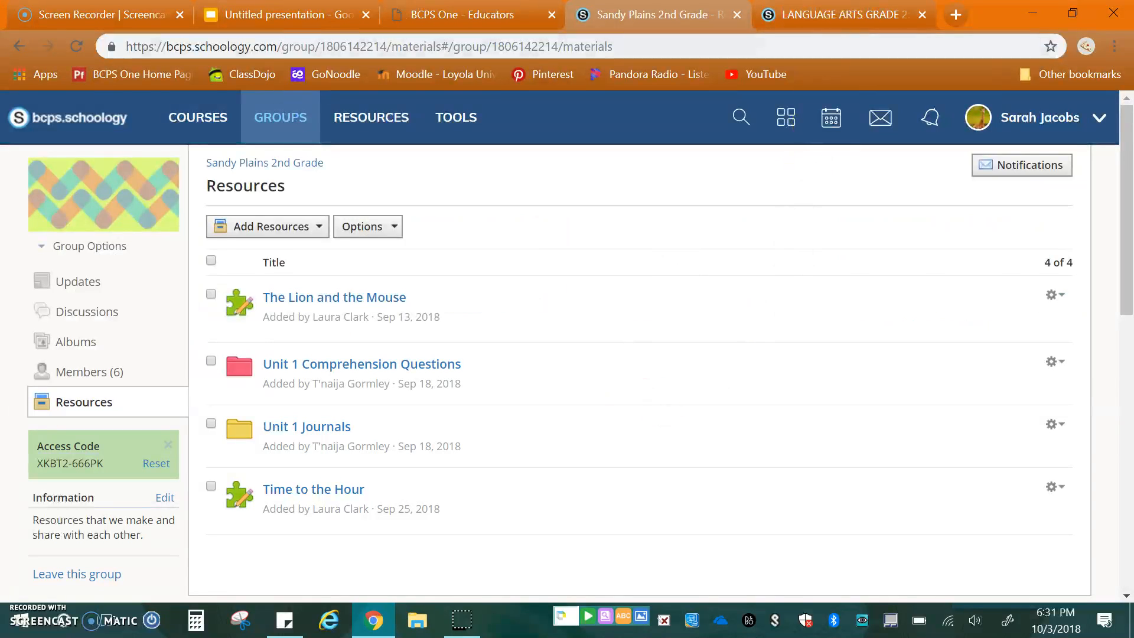
Start a new test/quiz named "Practice" in the LANGUAGE ARTS GRADE 2: Sec 12 course materials.
click(855, 9)
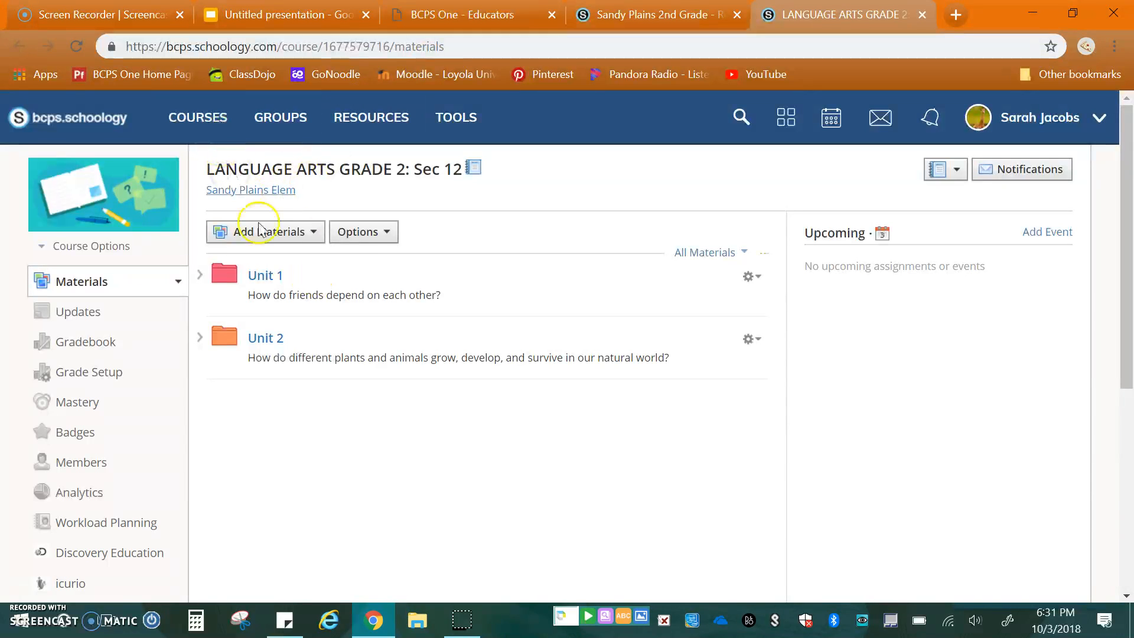
click(293, 241)
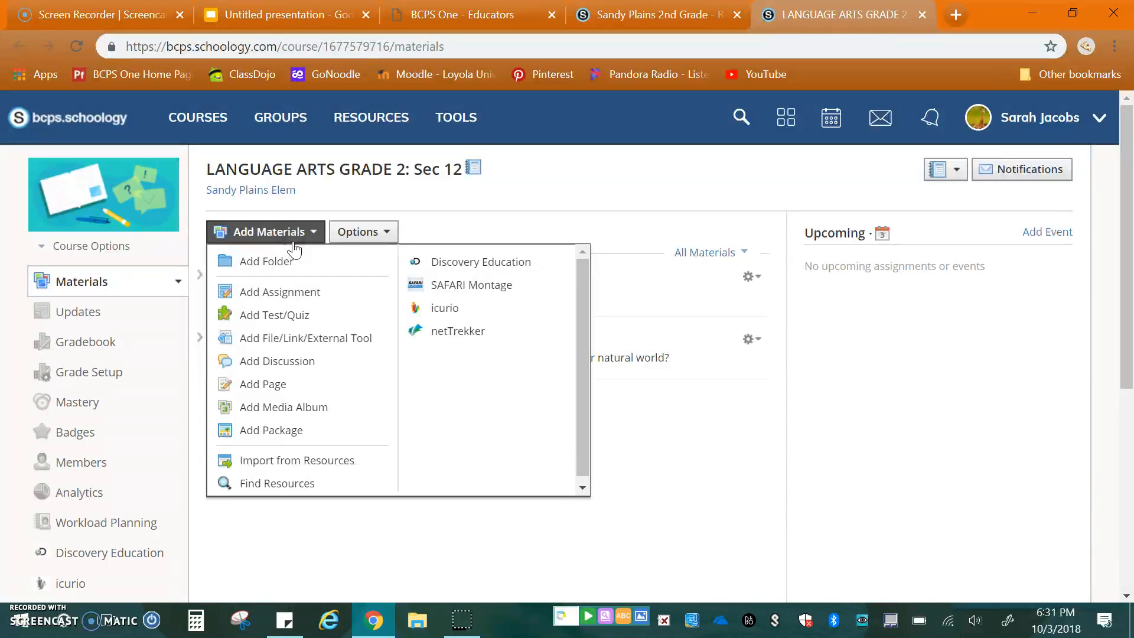
click(271, 319)
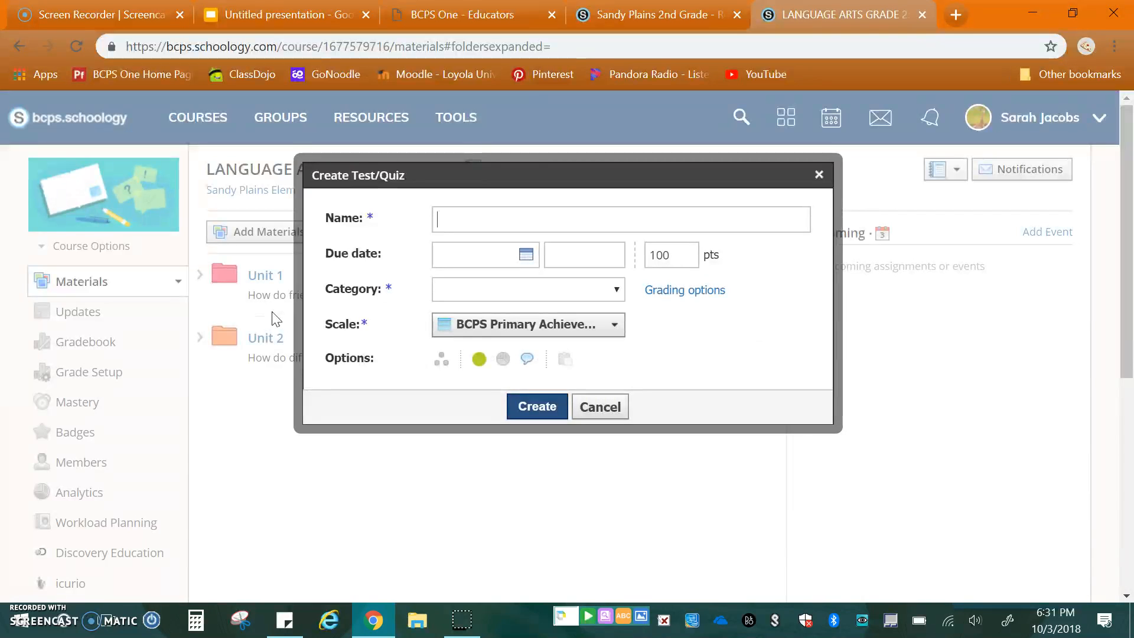
click(296, 299)
text(Practice)
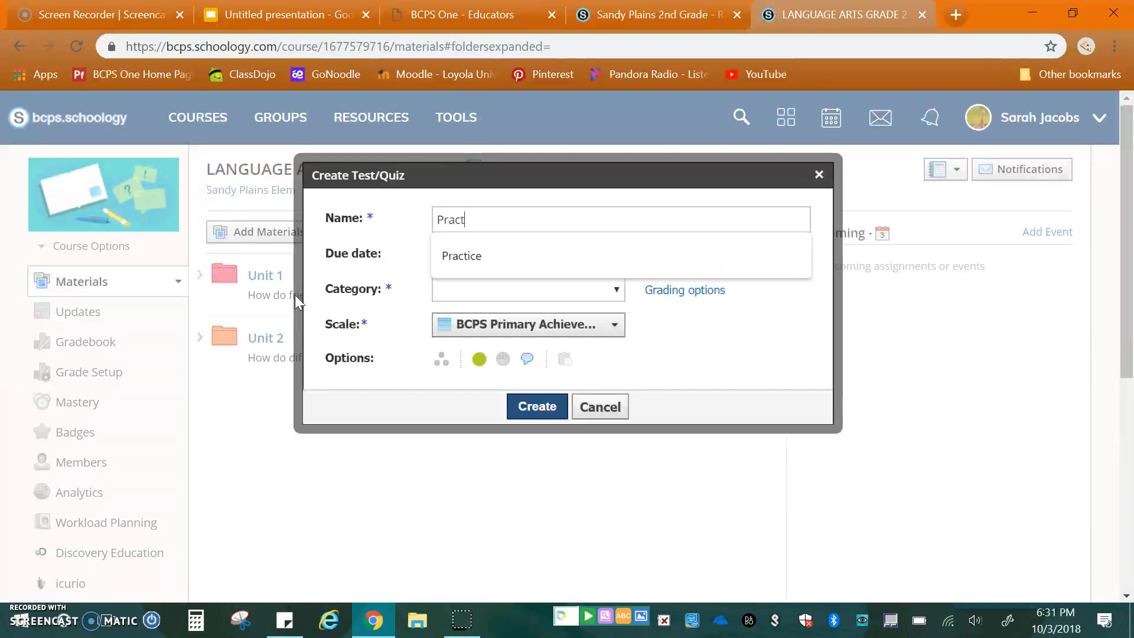
click(763, 332)
Set the Practice quiz's point value to 5.
click(679, 255)
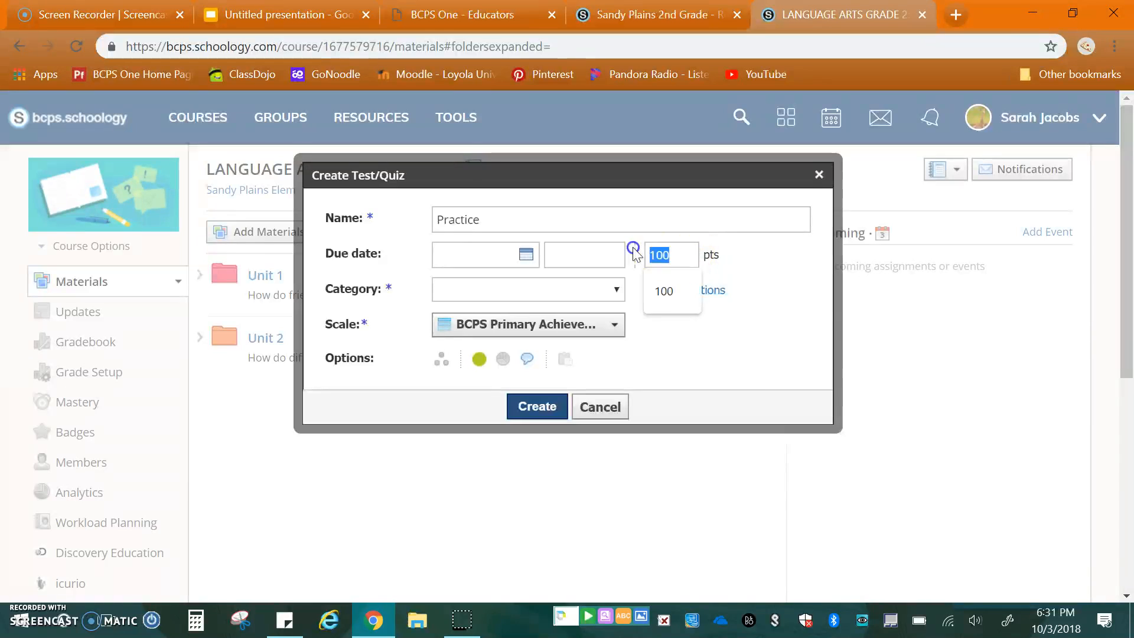
double_click(668, 252)
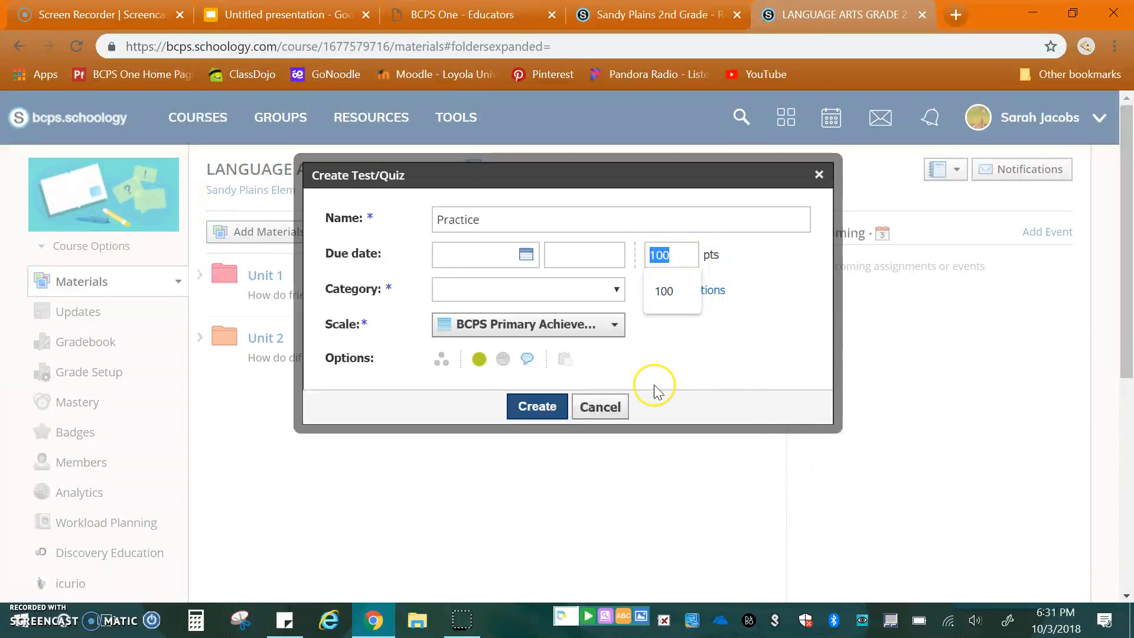
text(5)
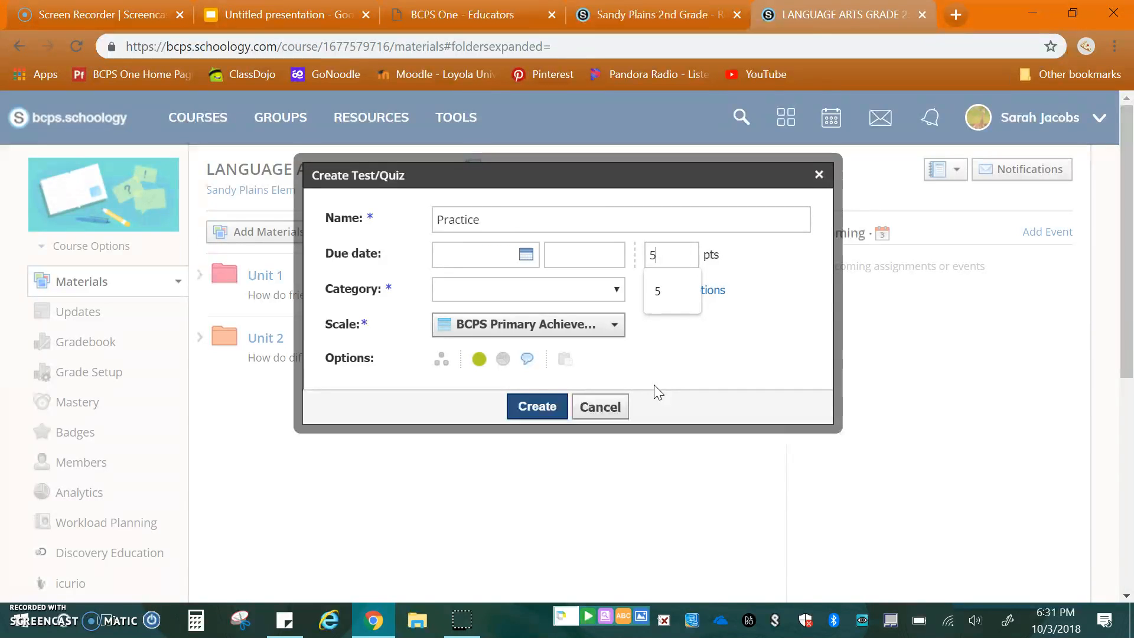
click(653, 385)
Set the Practice quiz's grading category to Minor.
click(612, 290)
click(614, 291)
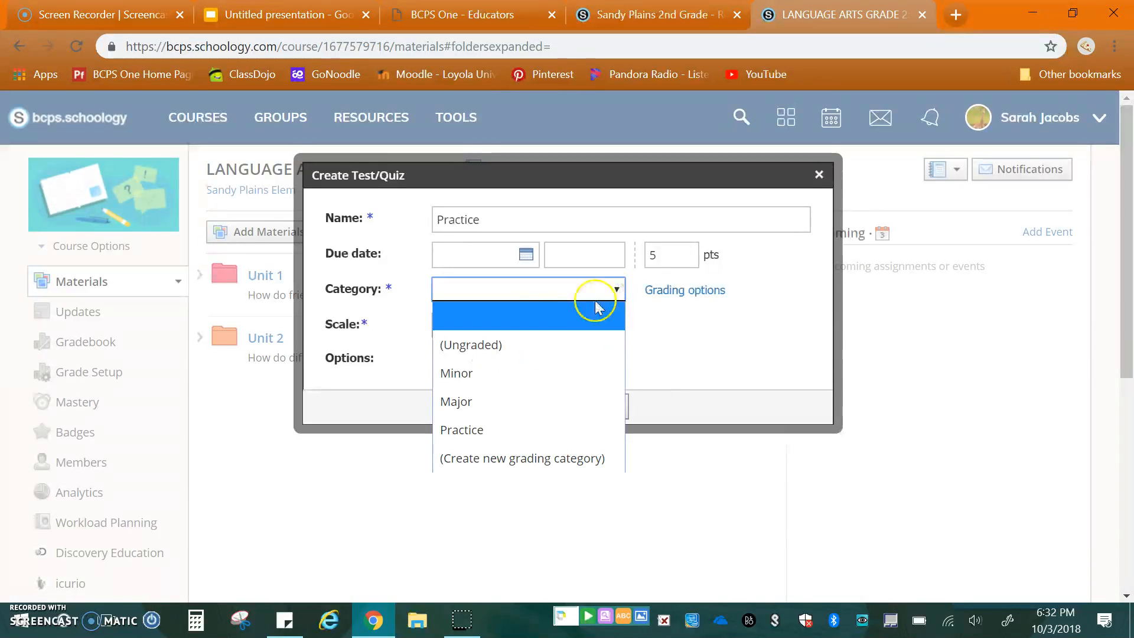
click(483, 374)
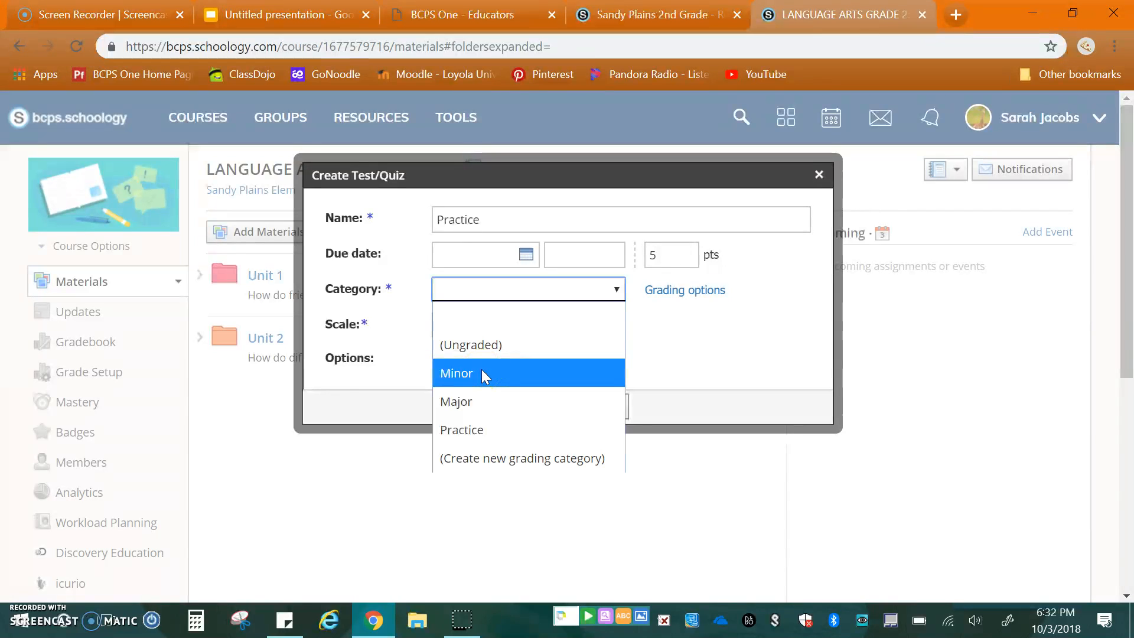
click(463, 407)
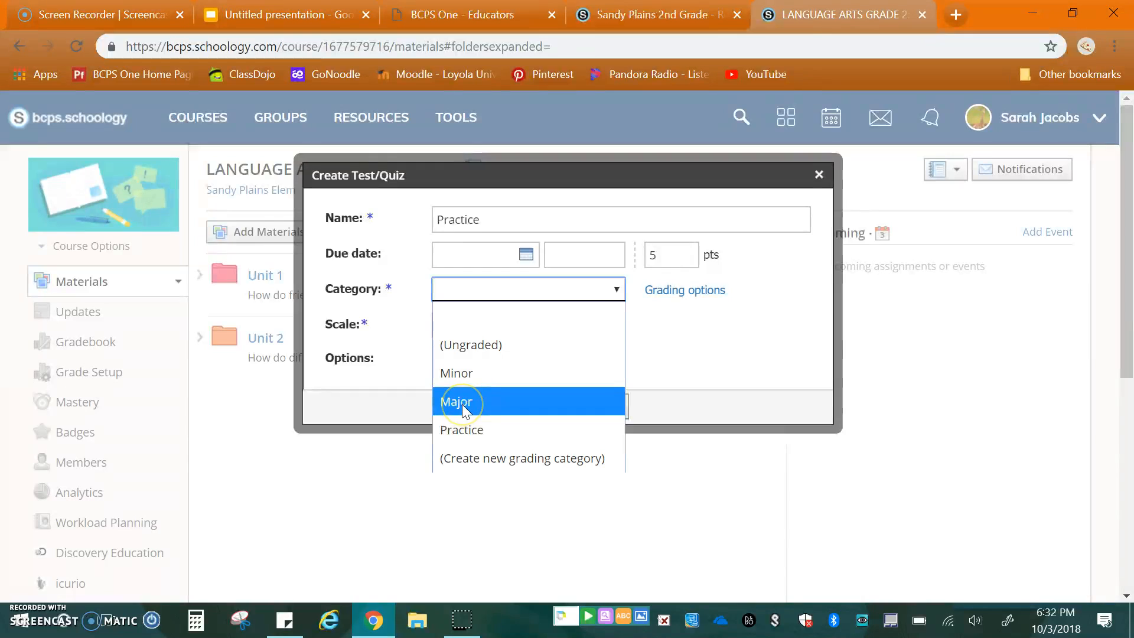
click(444, 438)
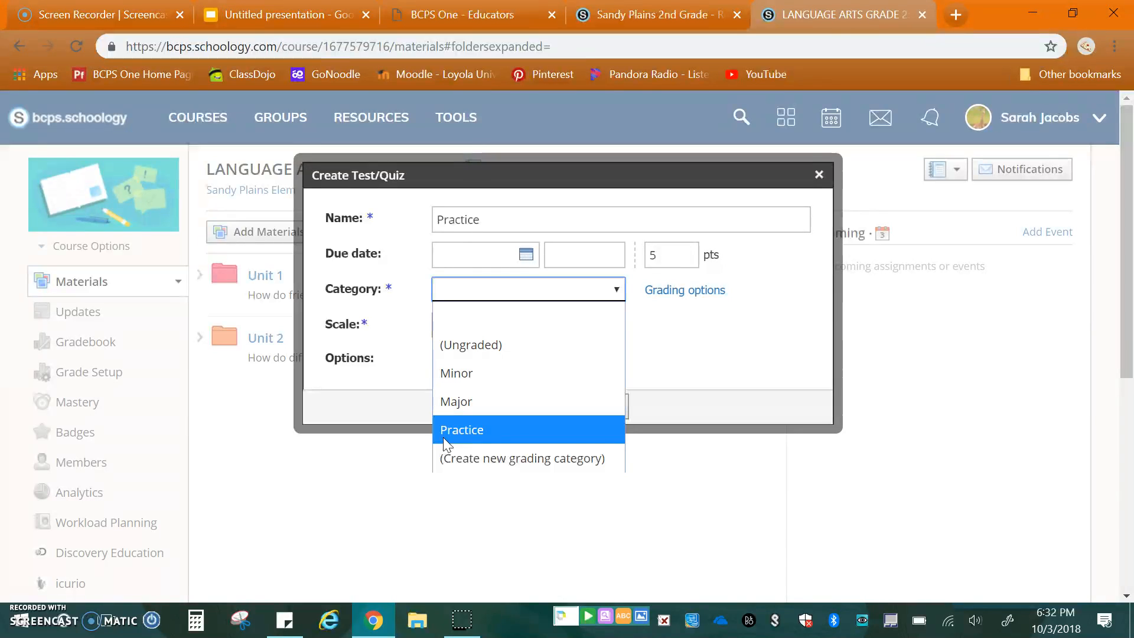
click(464, 375)
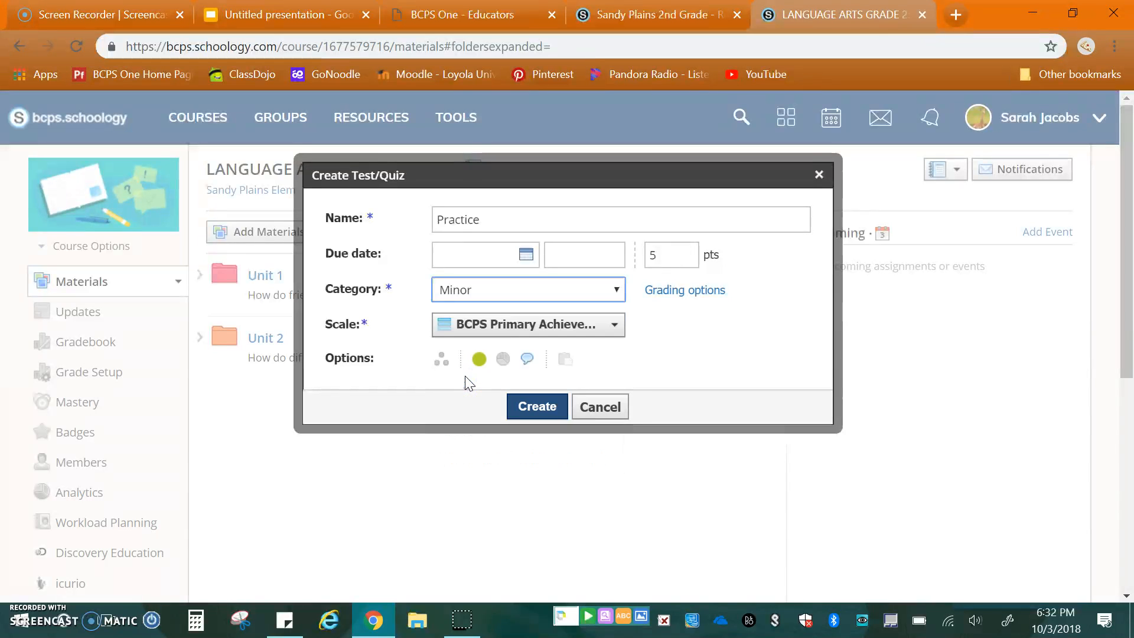
click(489, 377)
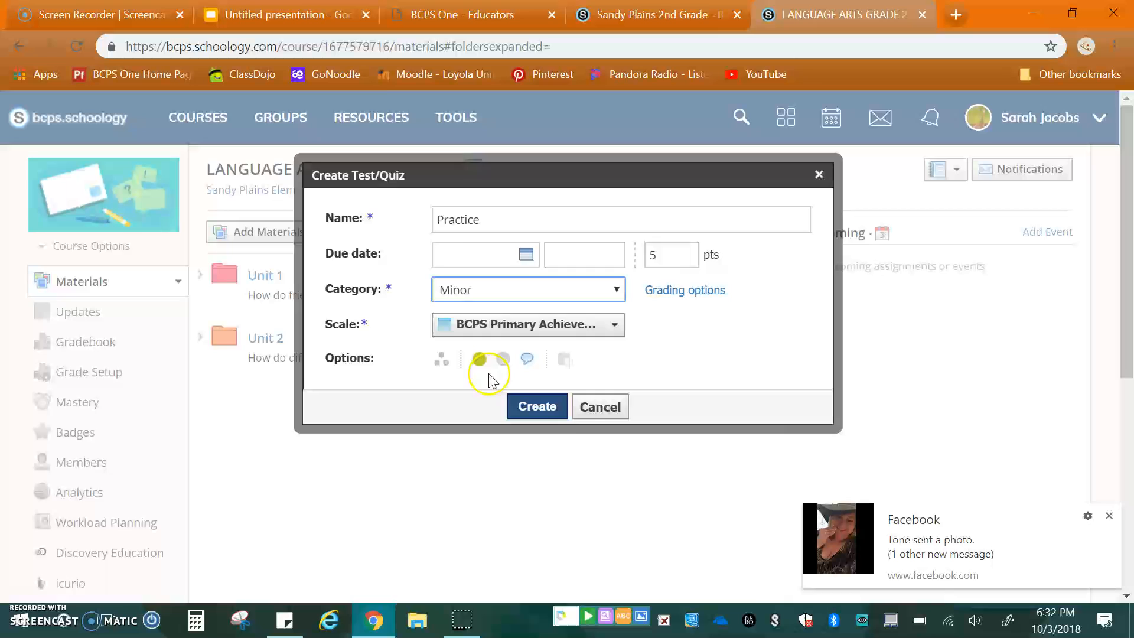
Set the Practice quiz to unpublished and dismiss the Facebook notifications.
click(1109, 516)
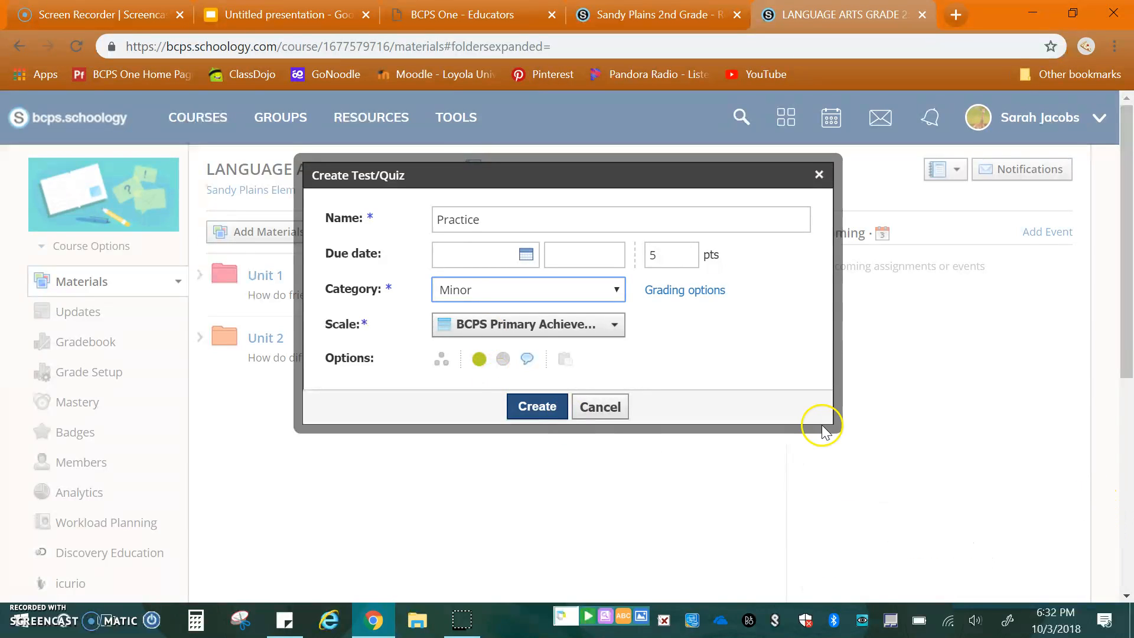
click(480, 360)
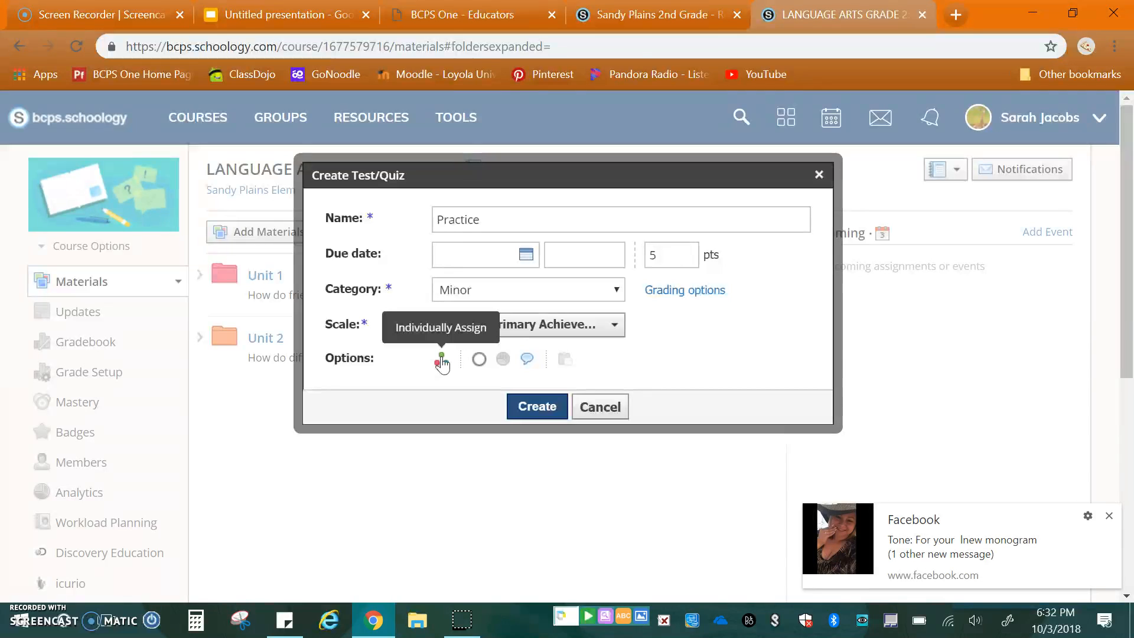
click(1109, 516)
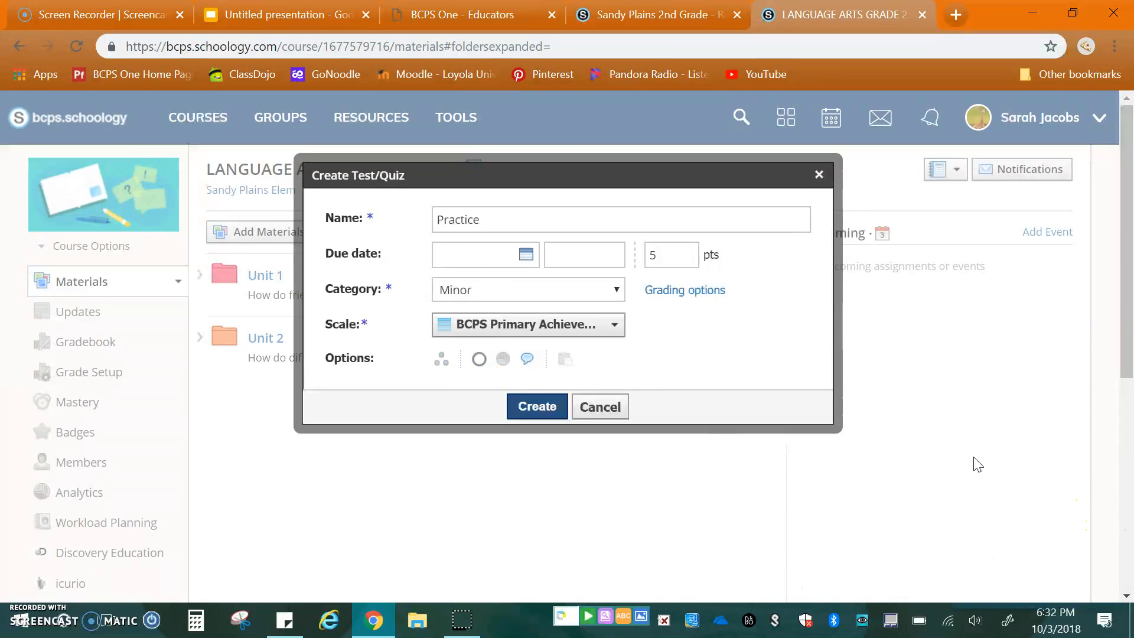
Look at the individual assignment option without choosing any course member, and create the Practice quiz.
click(436, 362)
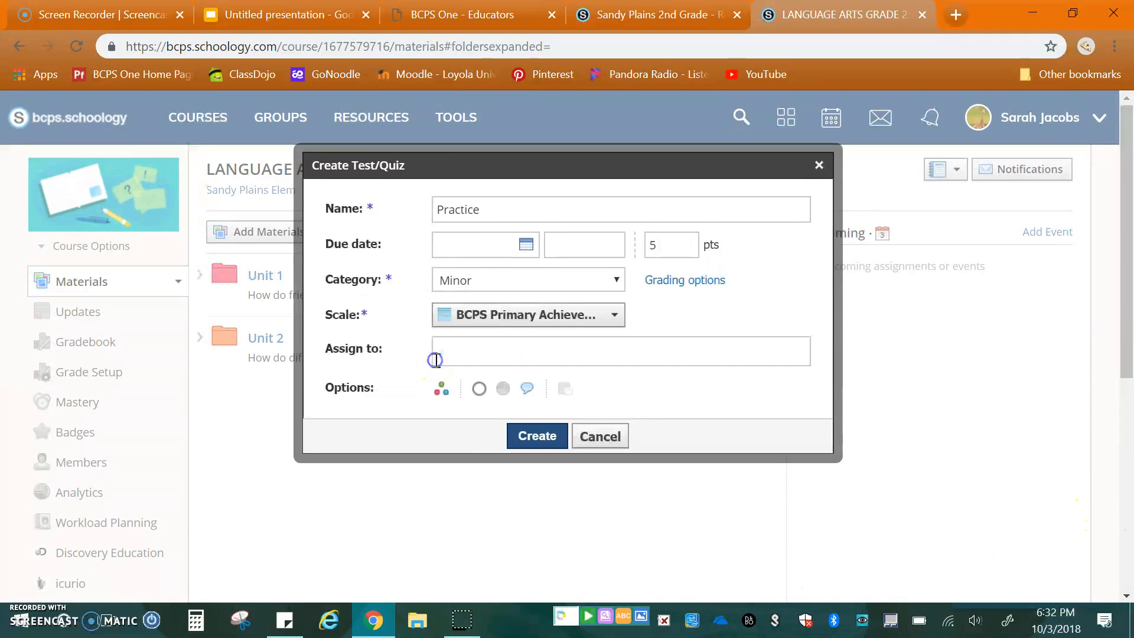
click(443, 345)
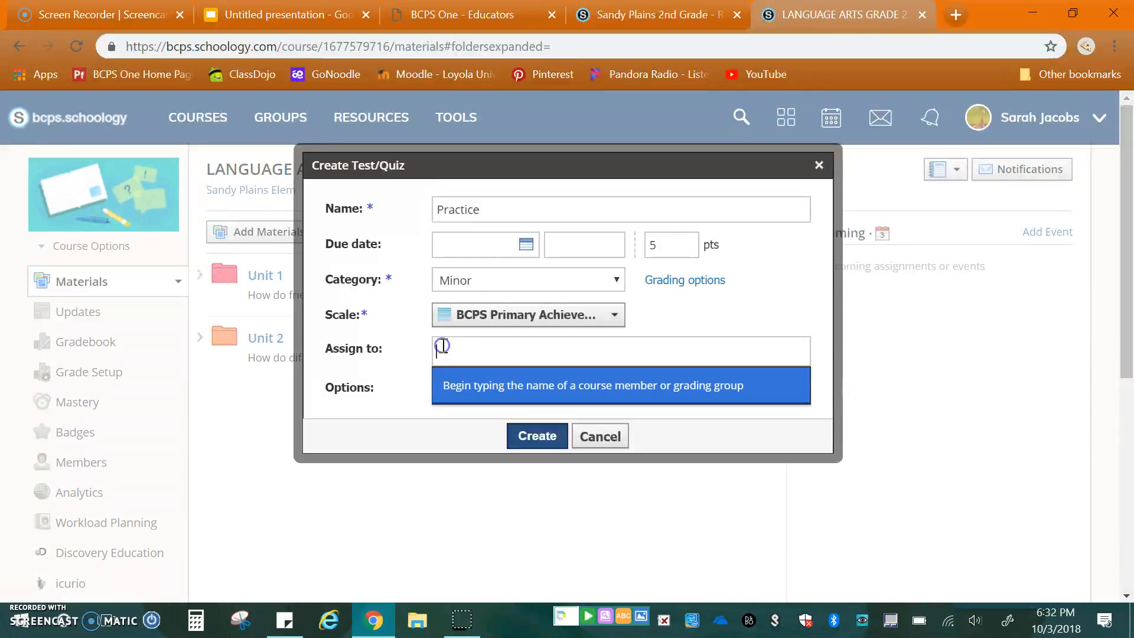
click(373, 393)
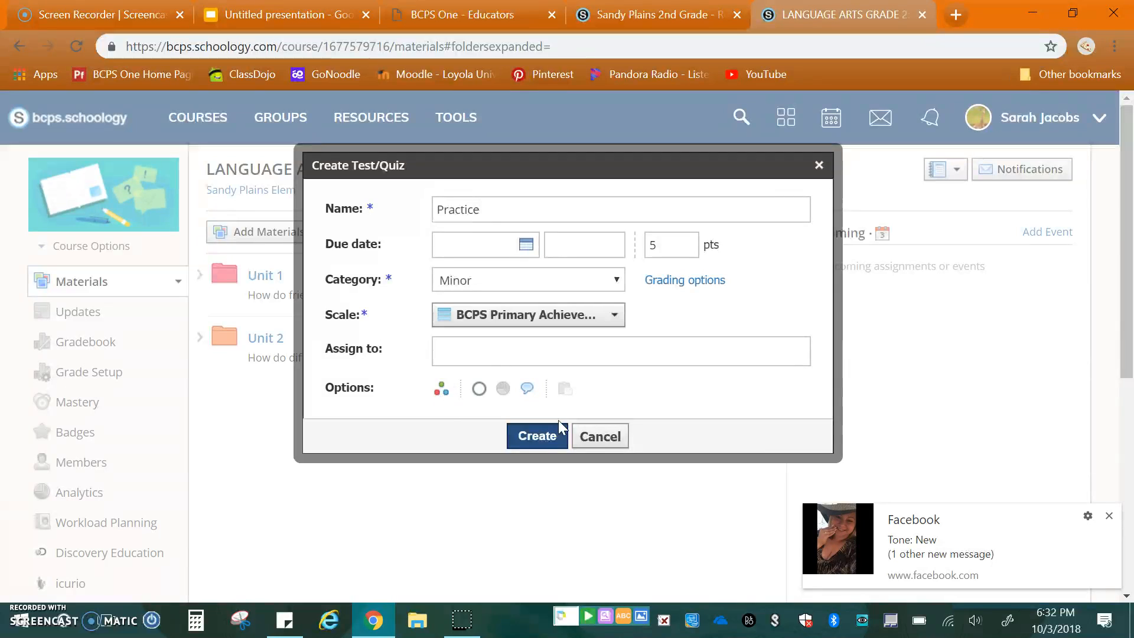
click(1108, 515)
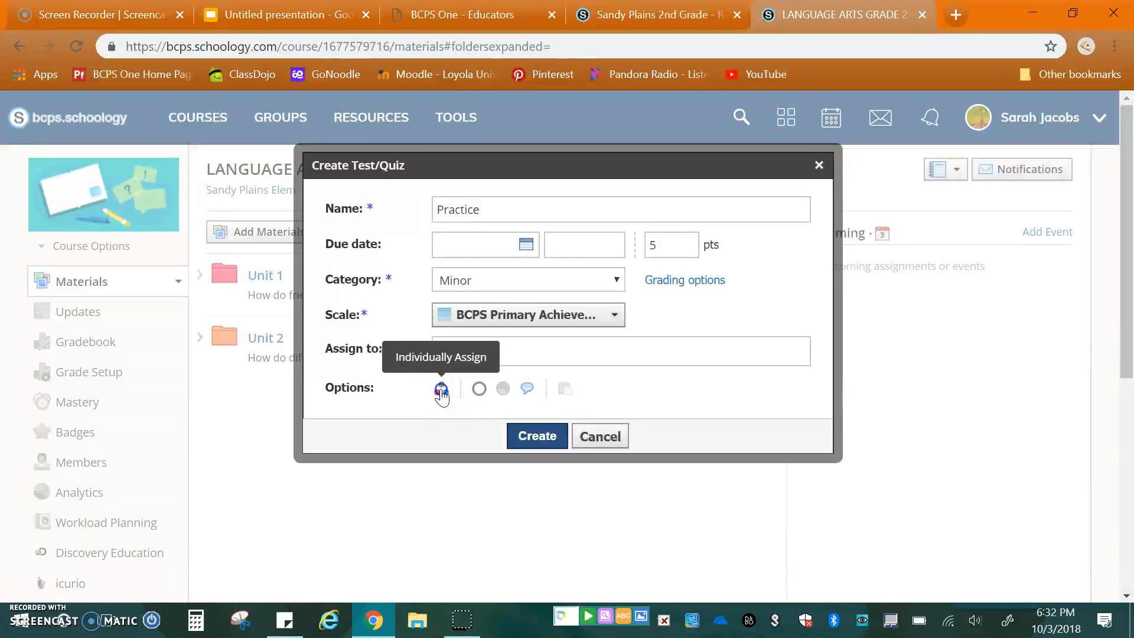
click(535, 435)
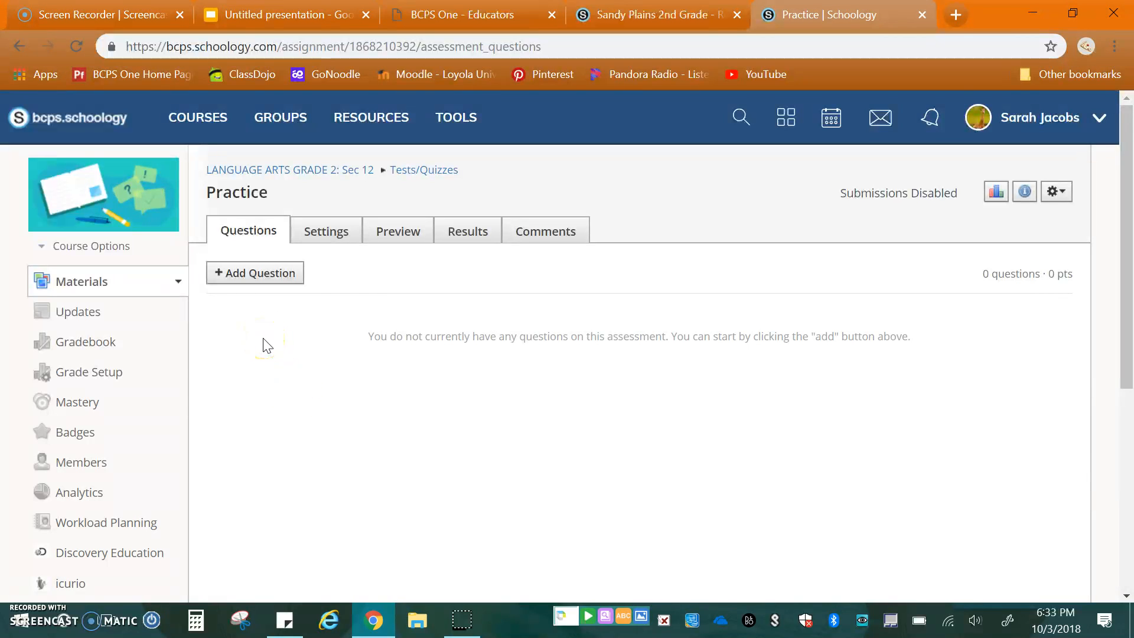
Add a text block to the Practice quiz containing the reading passage image Capture.JPG from the desktop.
click(272, 281)
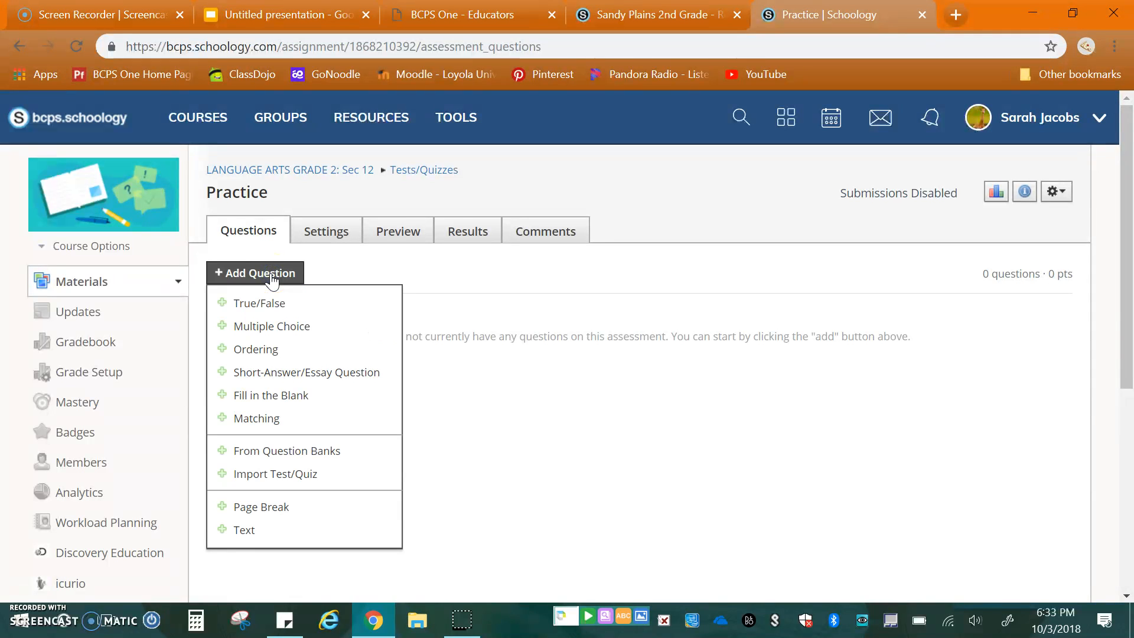
click(249, 538)
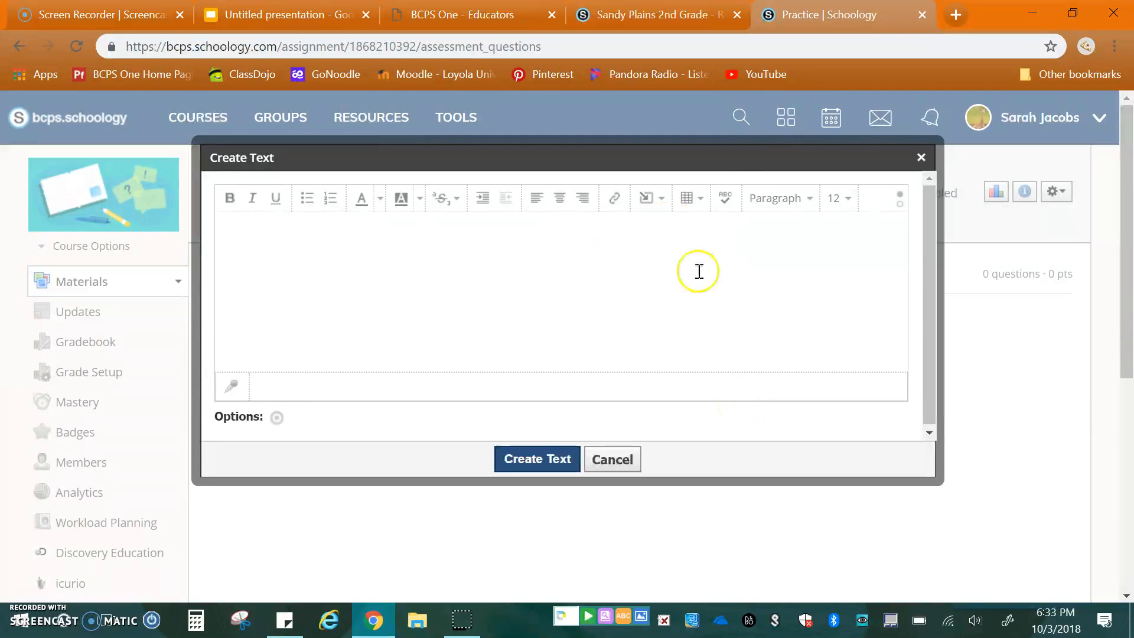
click(646, 203)
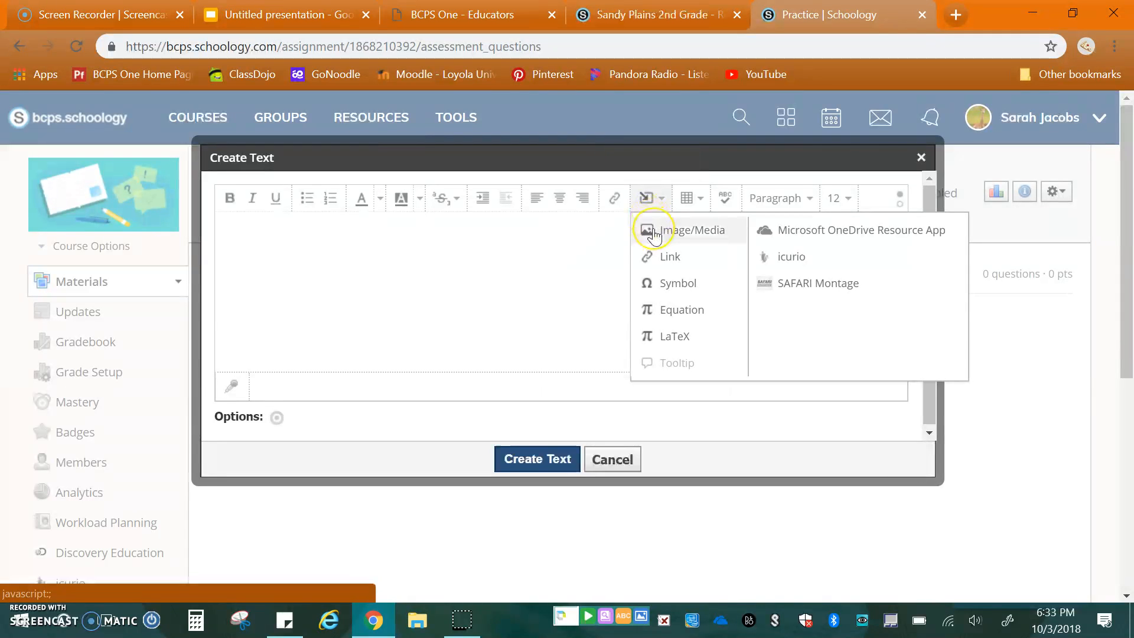
click(654, 232)
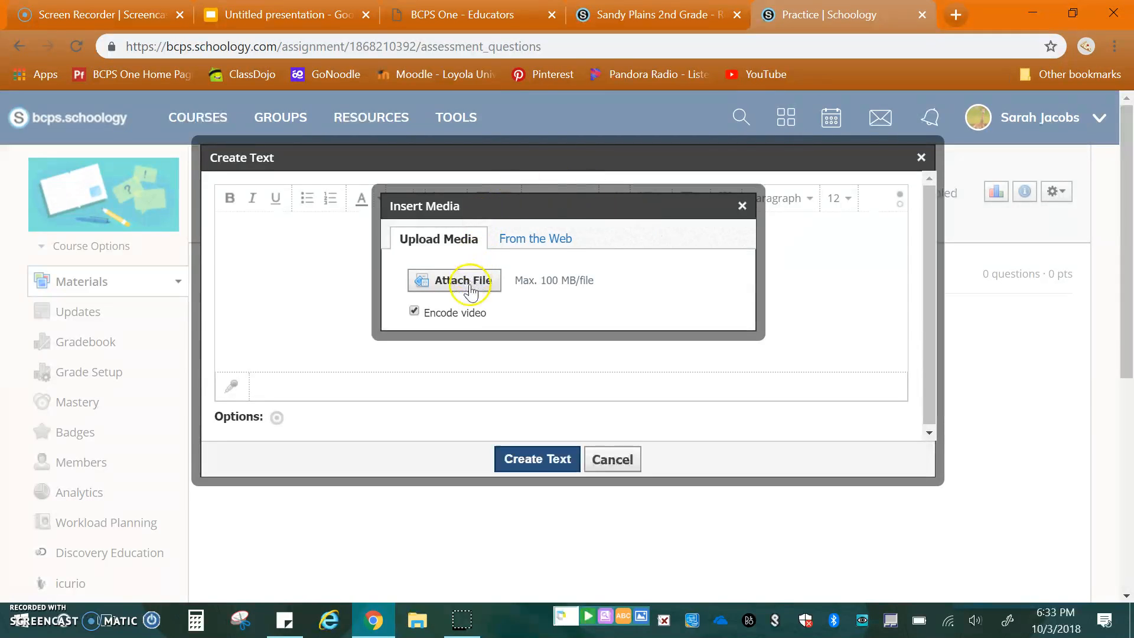
click(467, 281)
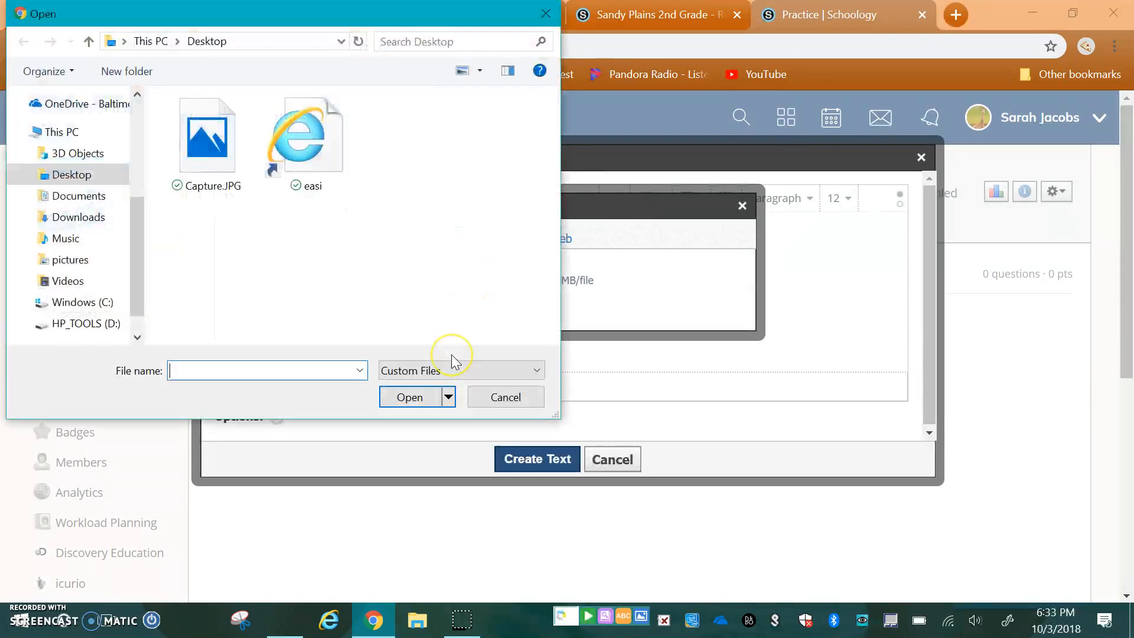
click(234, 178)
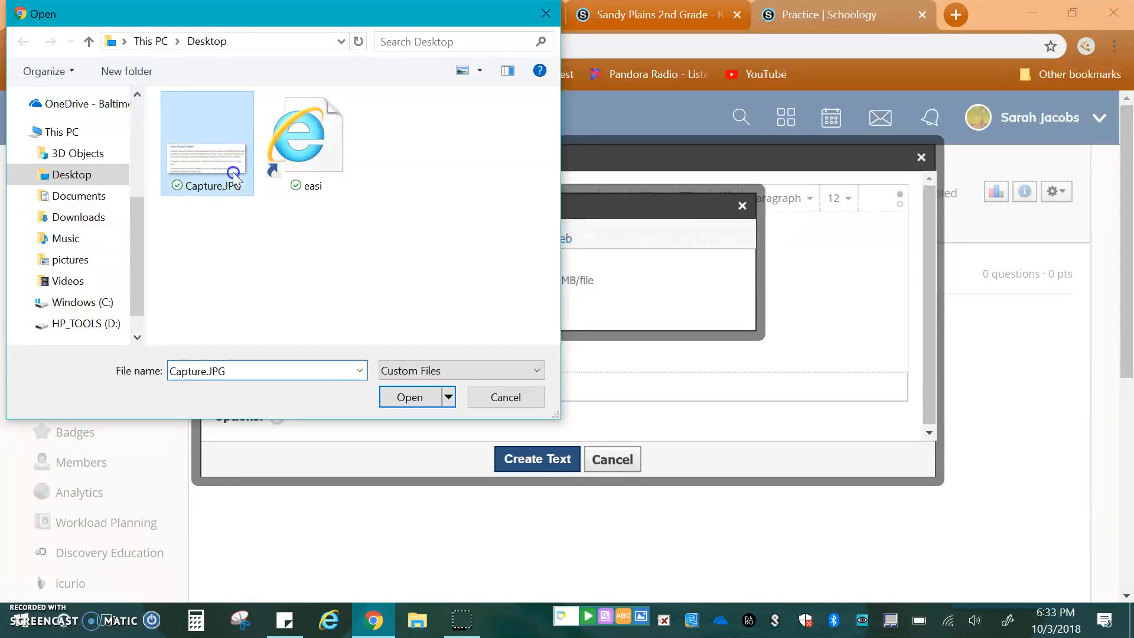
click(410, 398)
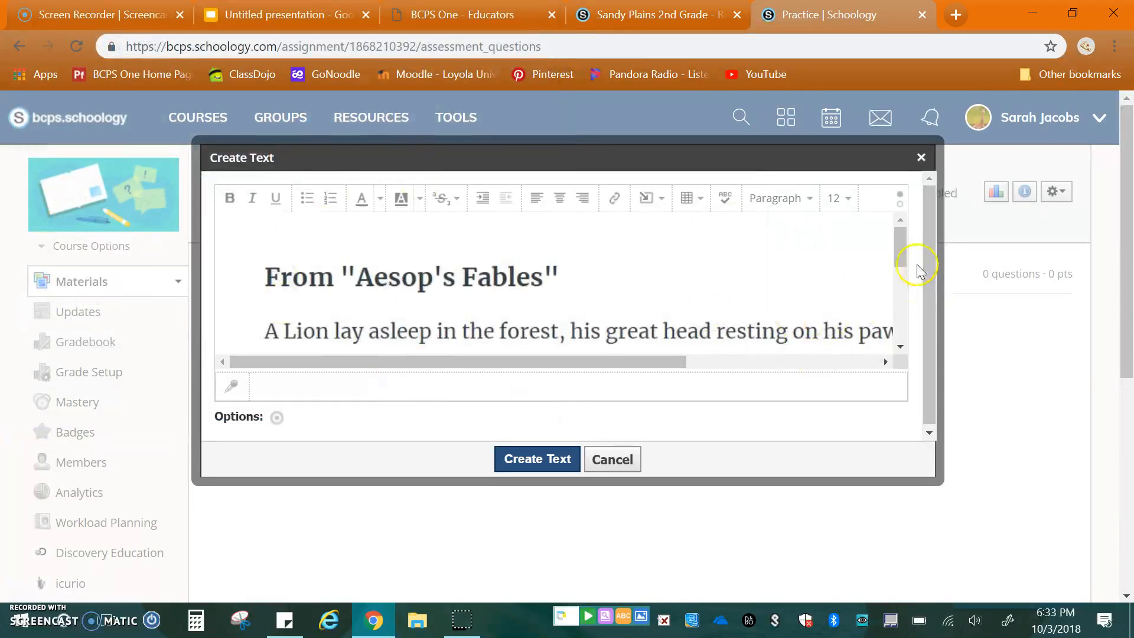
scroll(928, 258, down, 1)
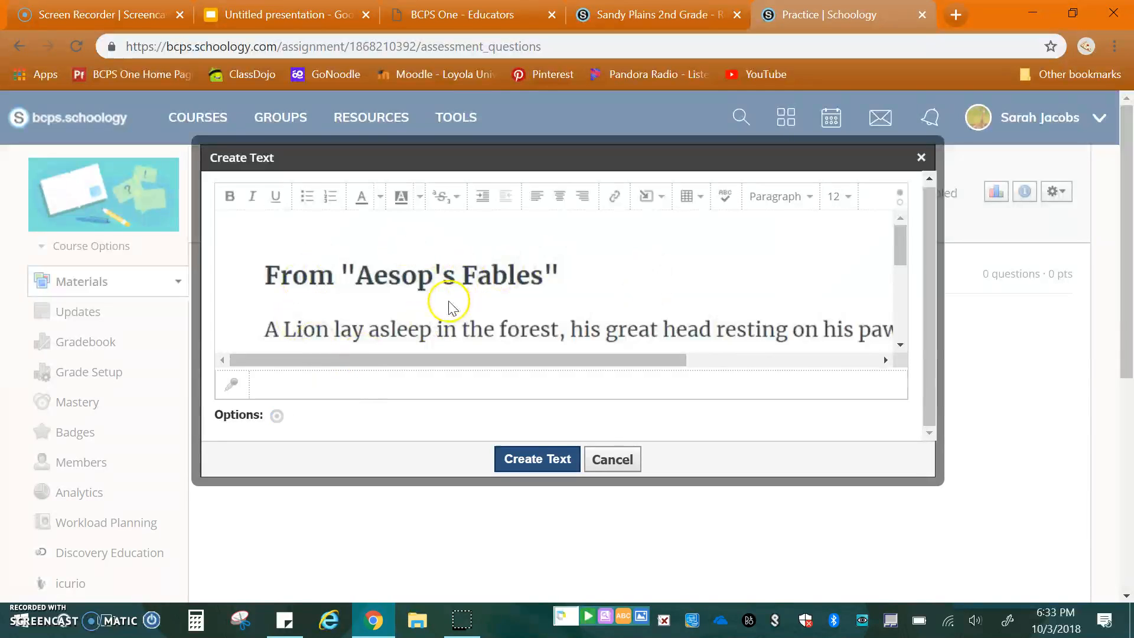
click(531, 465)
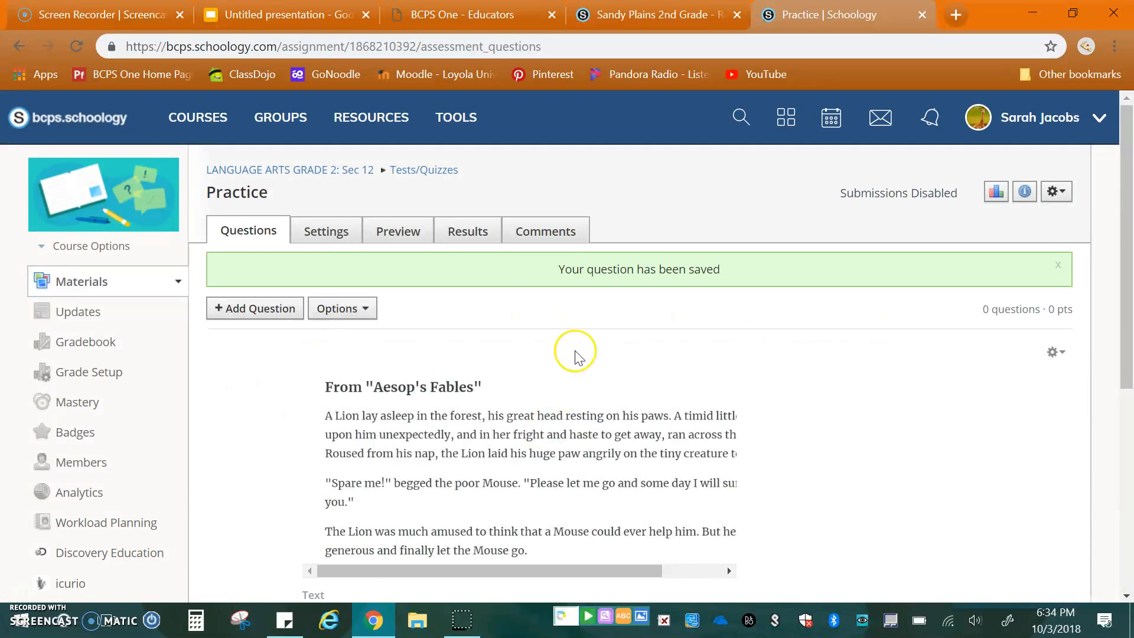
Look over the added passage and the quiz options for adding questions to a bank or reordering them.
scroll(952, 383, down, 4)
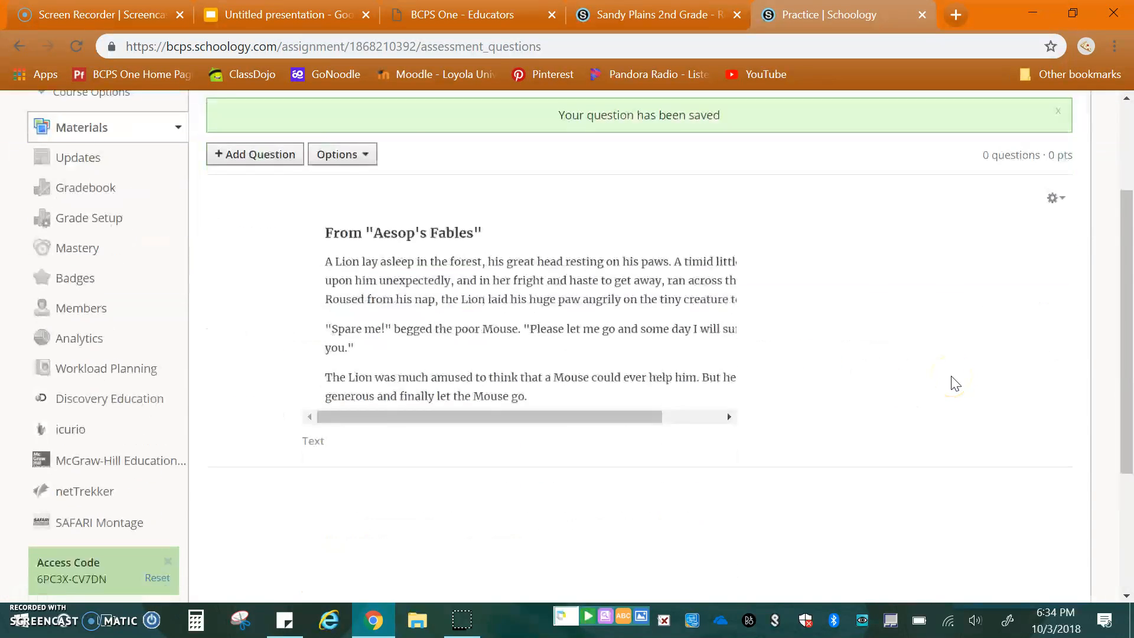
scroll(954, 383, up, 2)
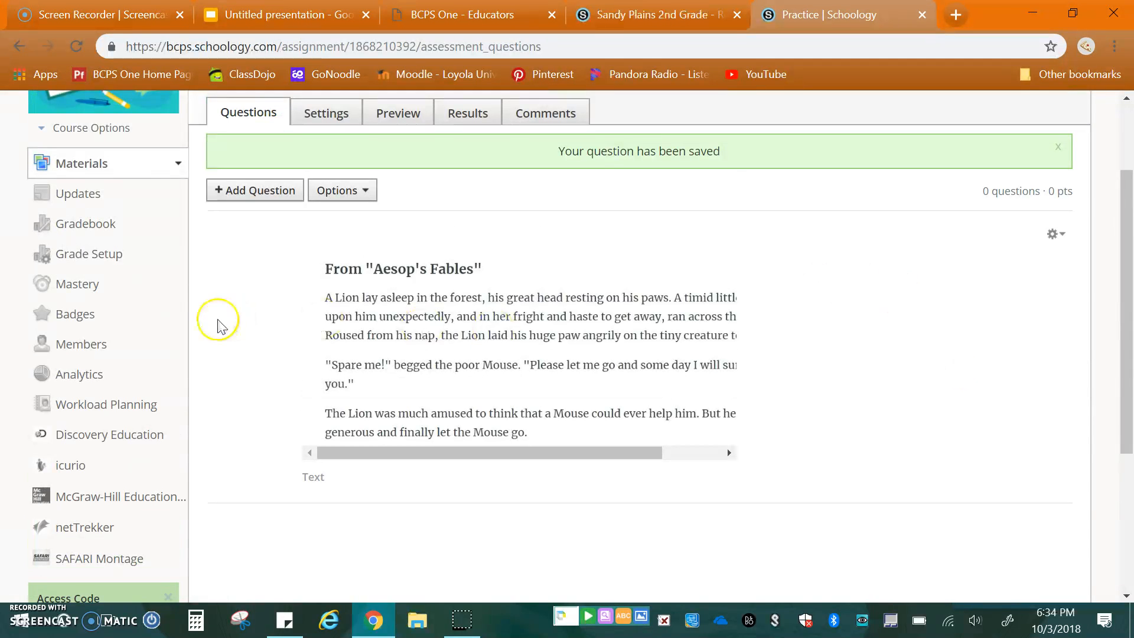
click(327, 185)
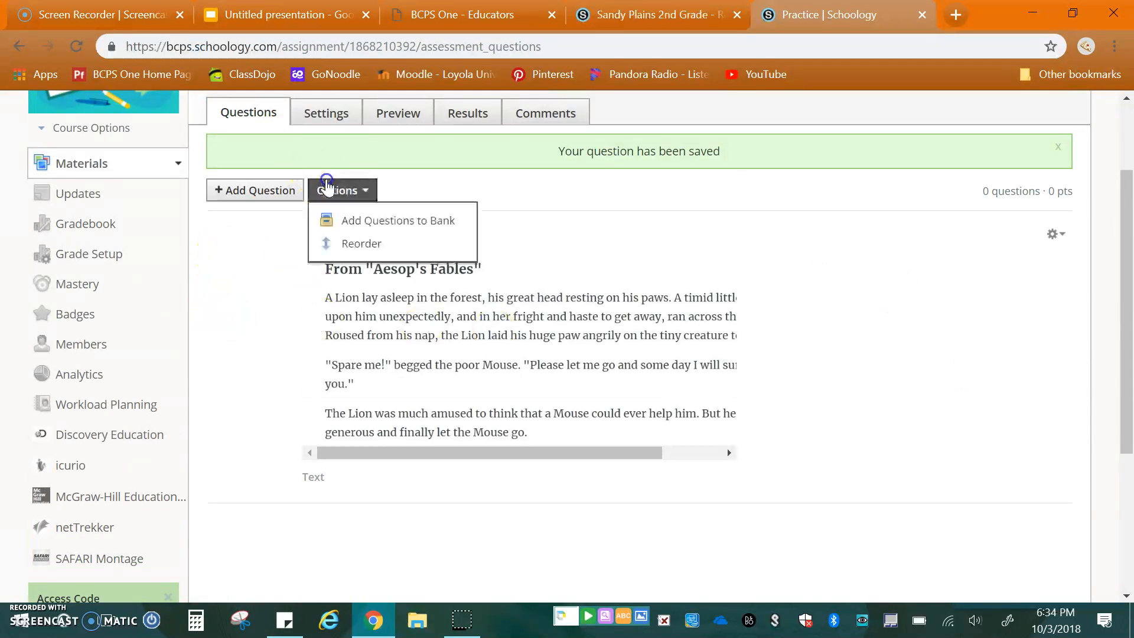
click(228, 287)
click(364, 193)
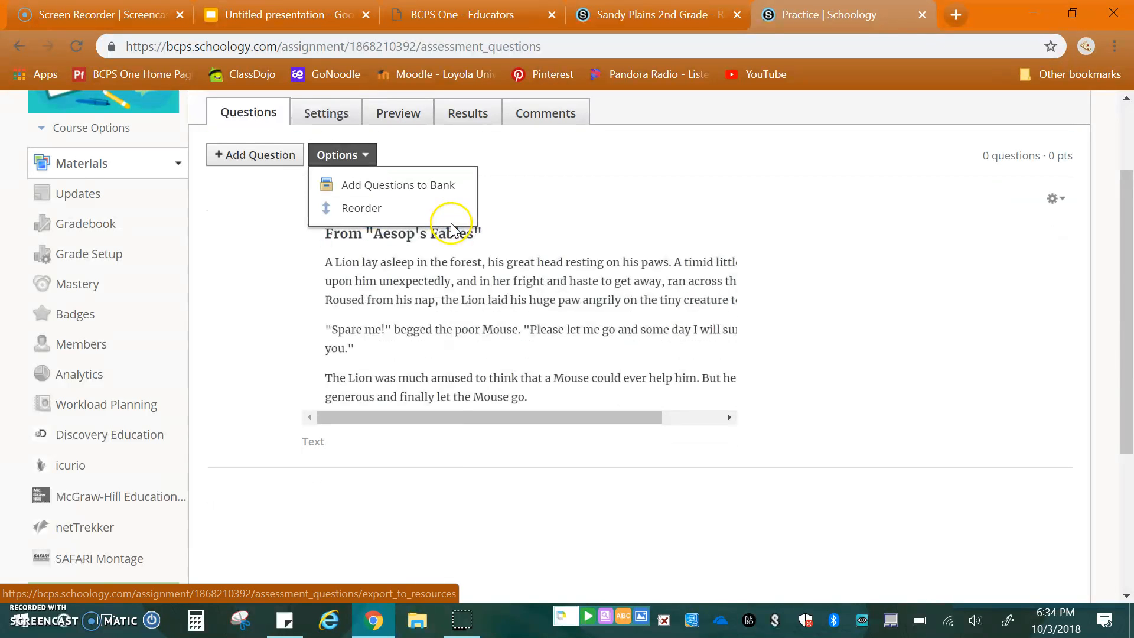
click(941, 256)
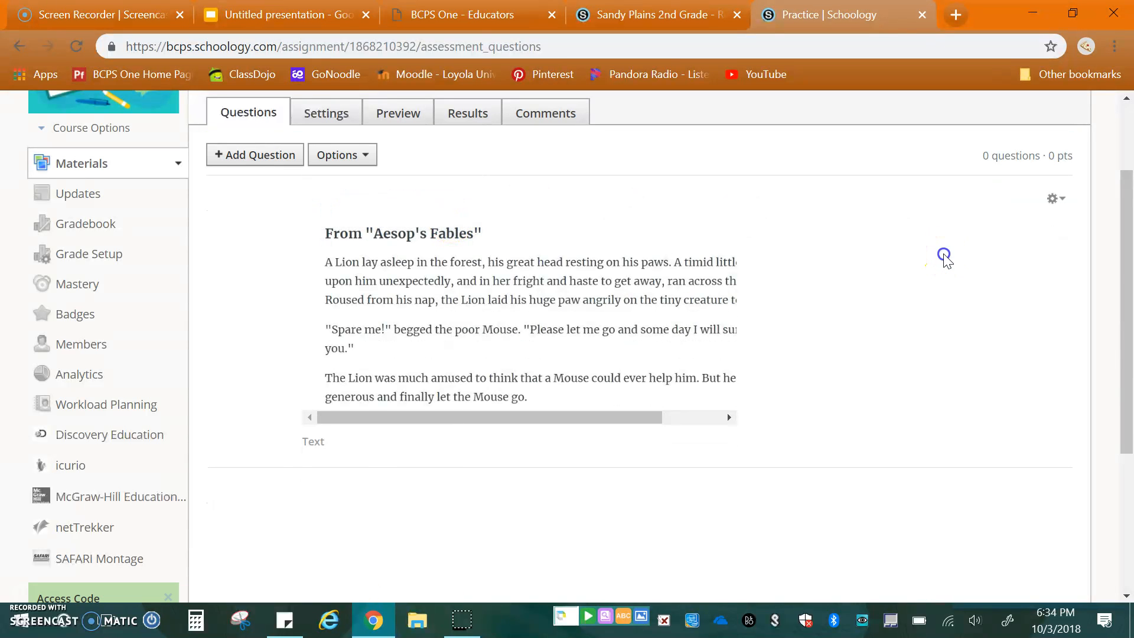
click(338, 155)
Start a multiple choice question that asks "Who are the main characters in the story?".
click(245, 159)
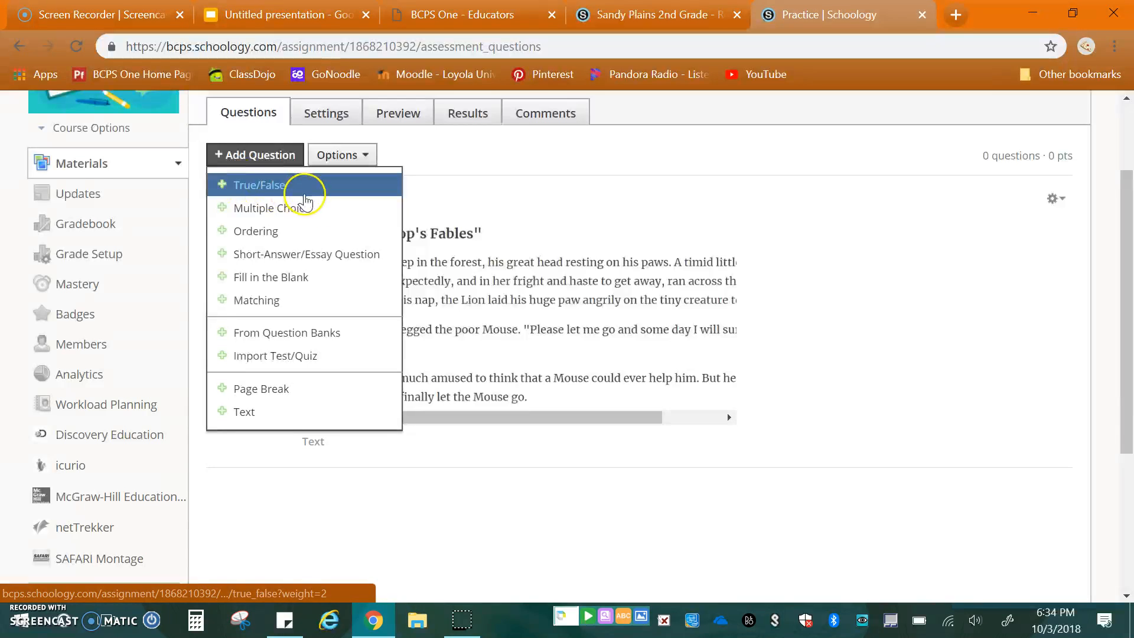
click(313, 230)
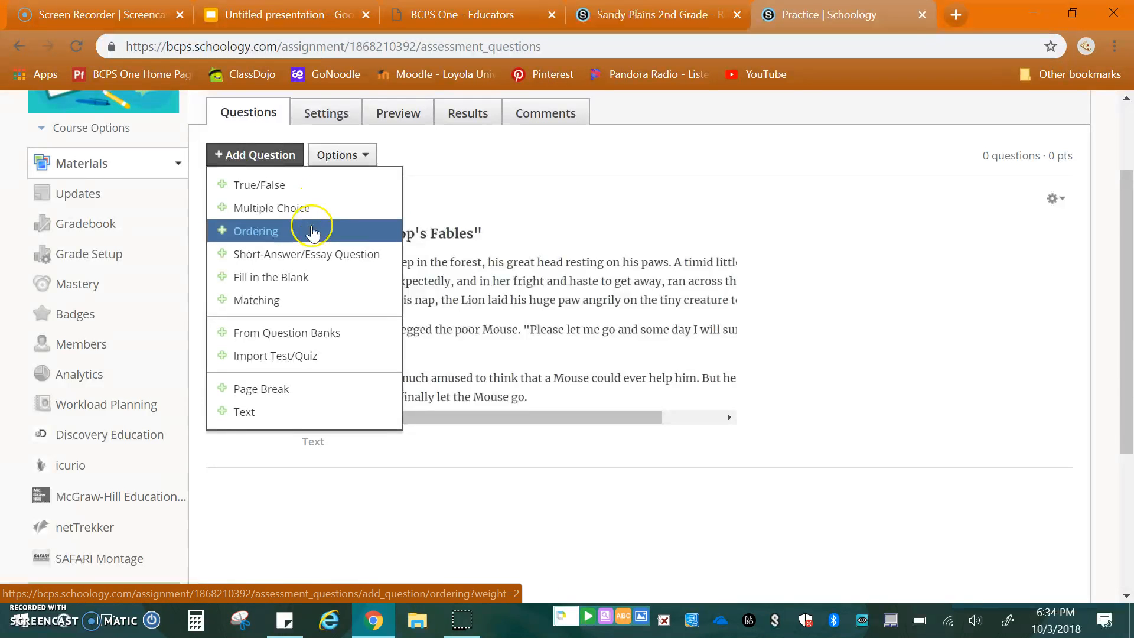
click(362, 254)
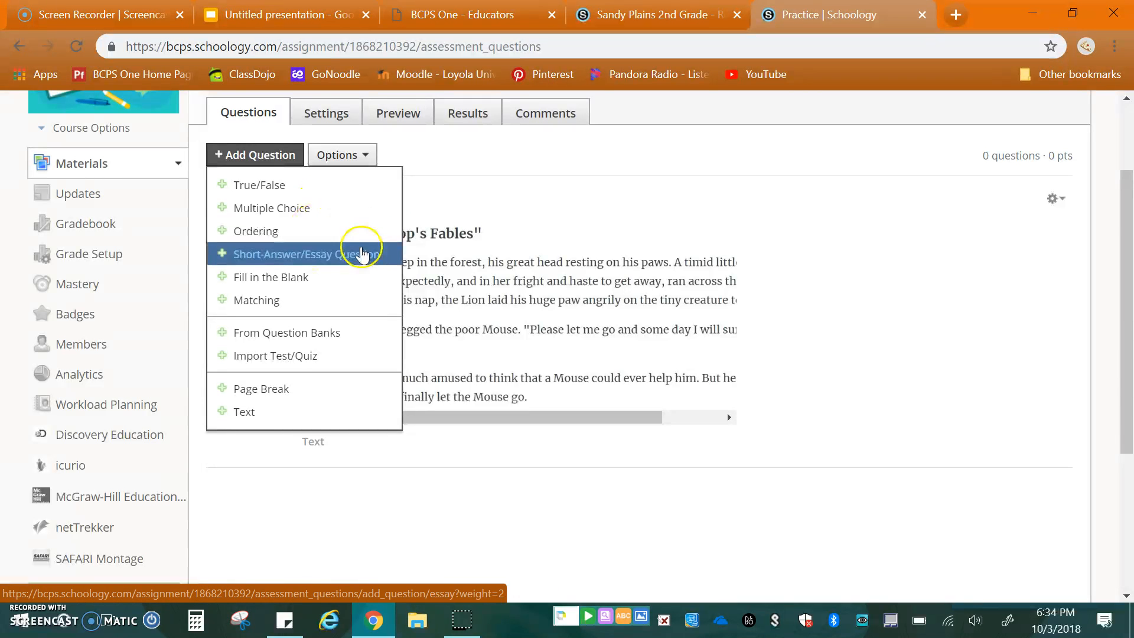
click(349, 277)
click(357, 208)
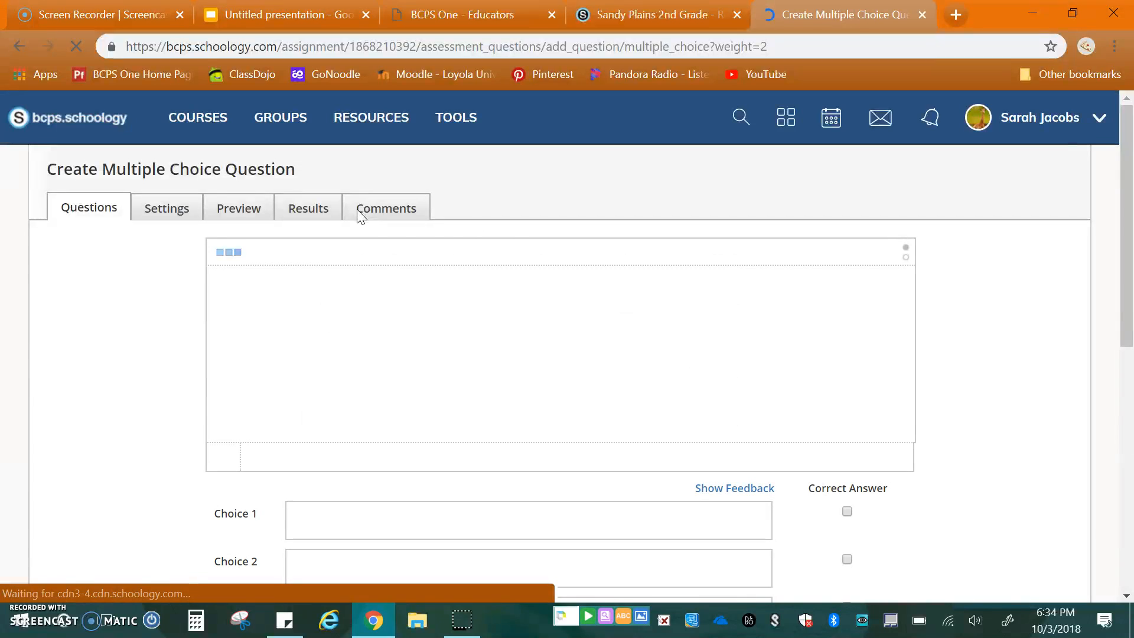
click(630, 337)
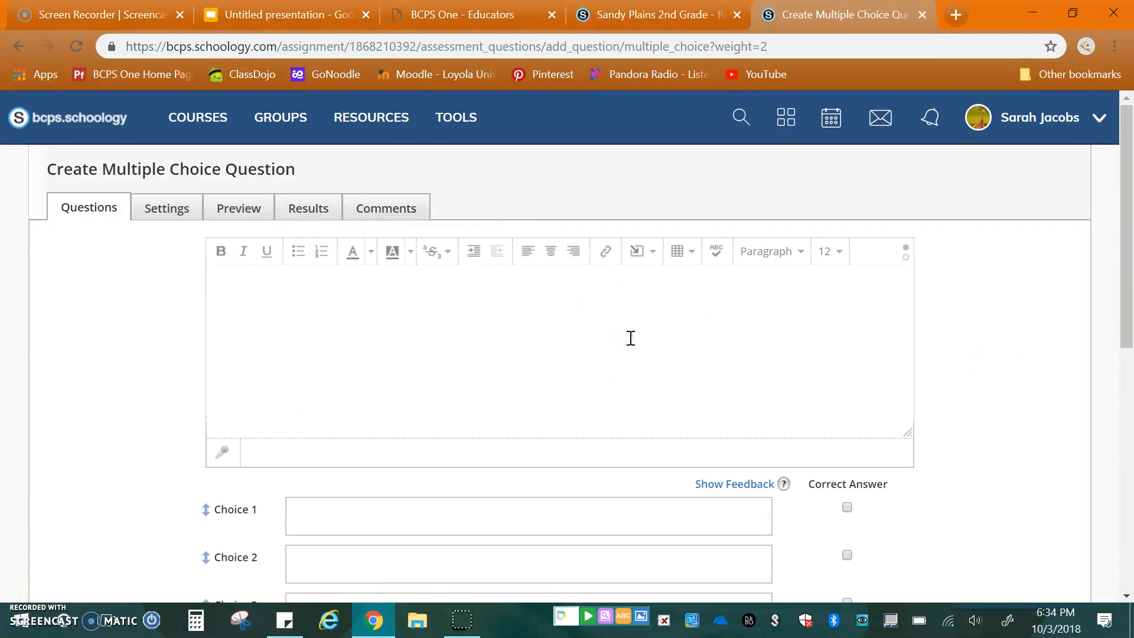
text(Who are the main characters in the story?)
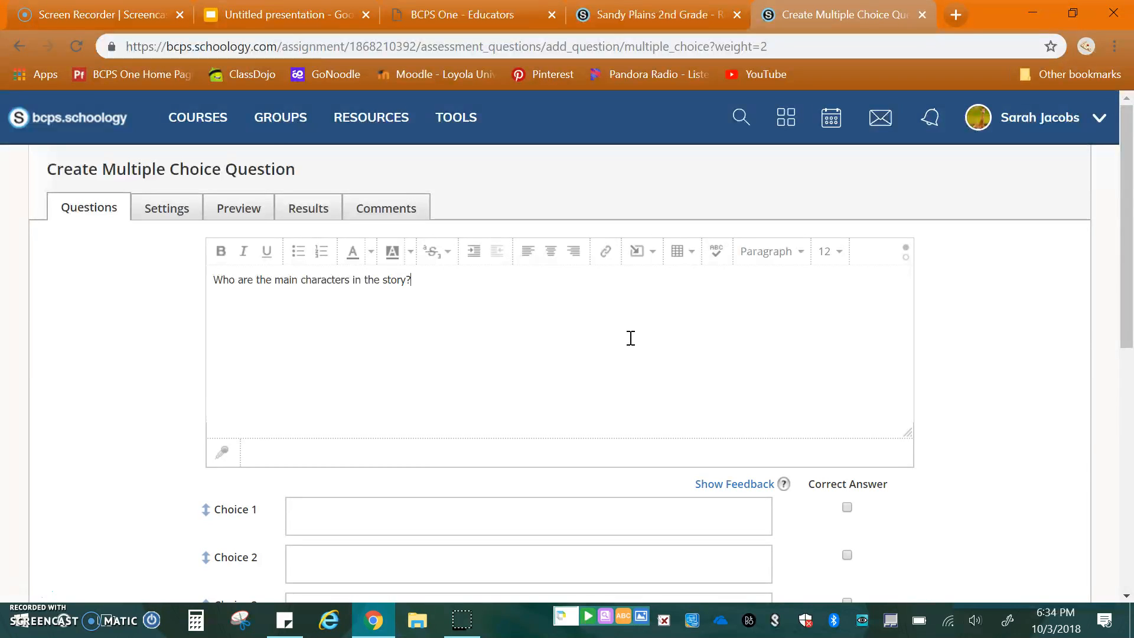
Enter the choices "Lion and Mouse", "Zebra and Giraffe", "Elephant and Mouse" and "a person and the lion", marking the first as correct.
scroll(644, 331, down, 4)
click(434, 277)
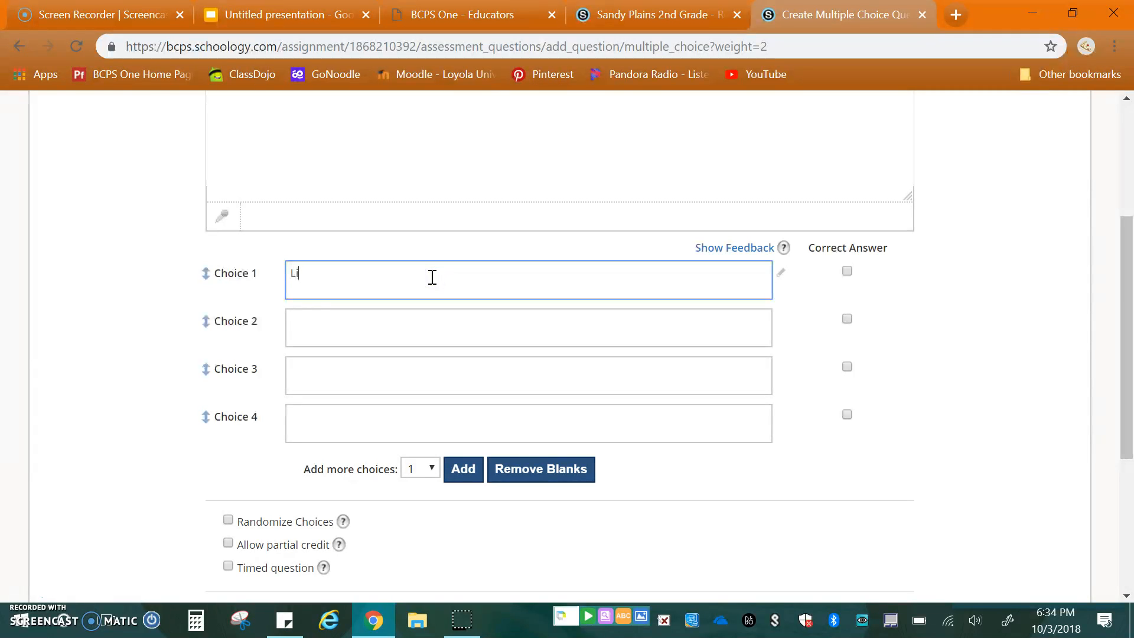
click(399, 340)
text(Zebra and Giraffe)
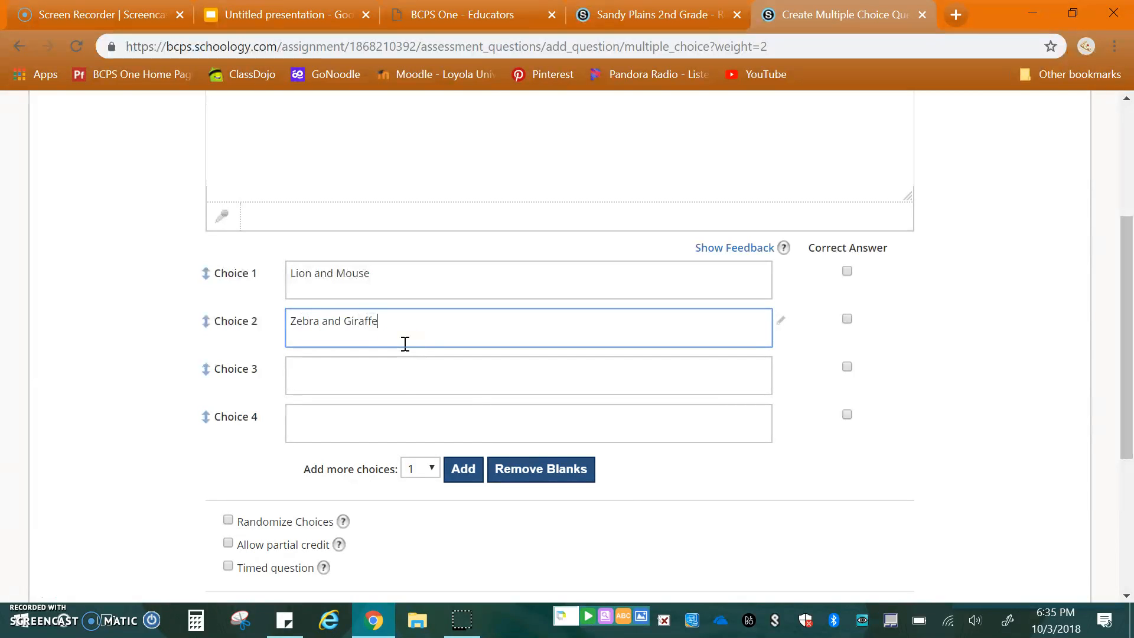
click(400, 369)
text(Elephant and Mouse)
click(382, 420)
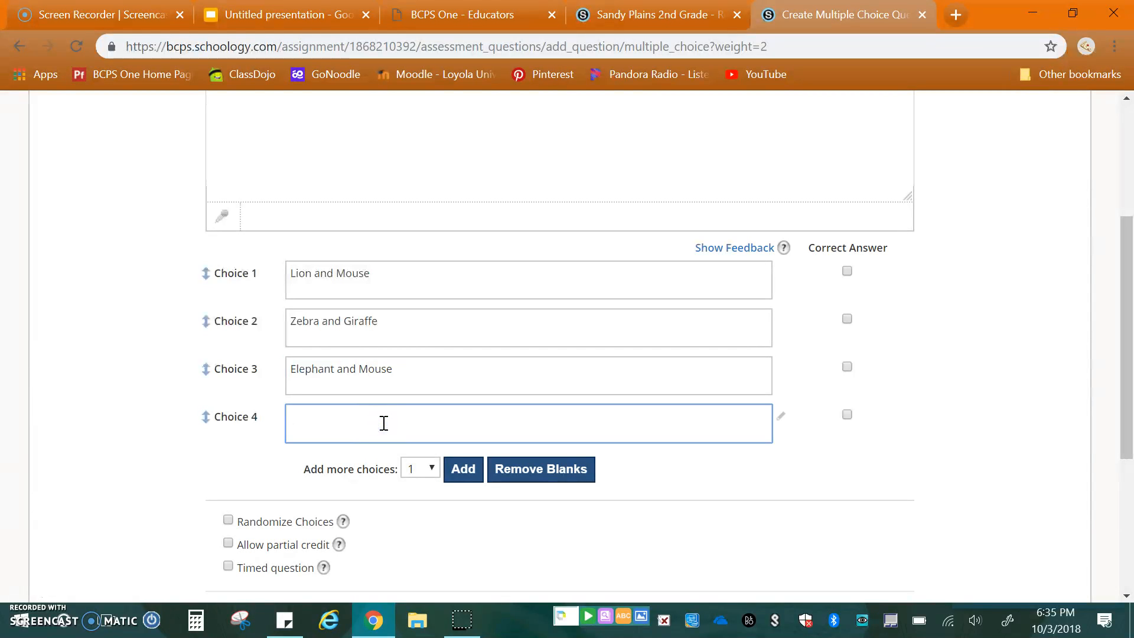
text(a person and the lion)
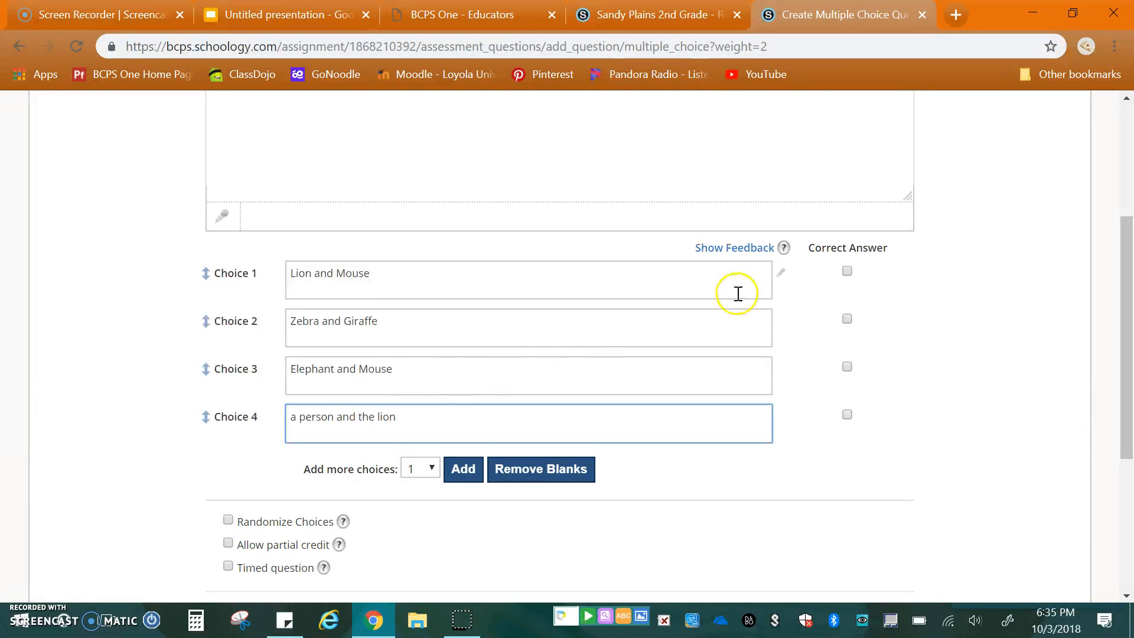
scroll(737, 293, up, 2)
click(847, 390)
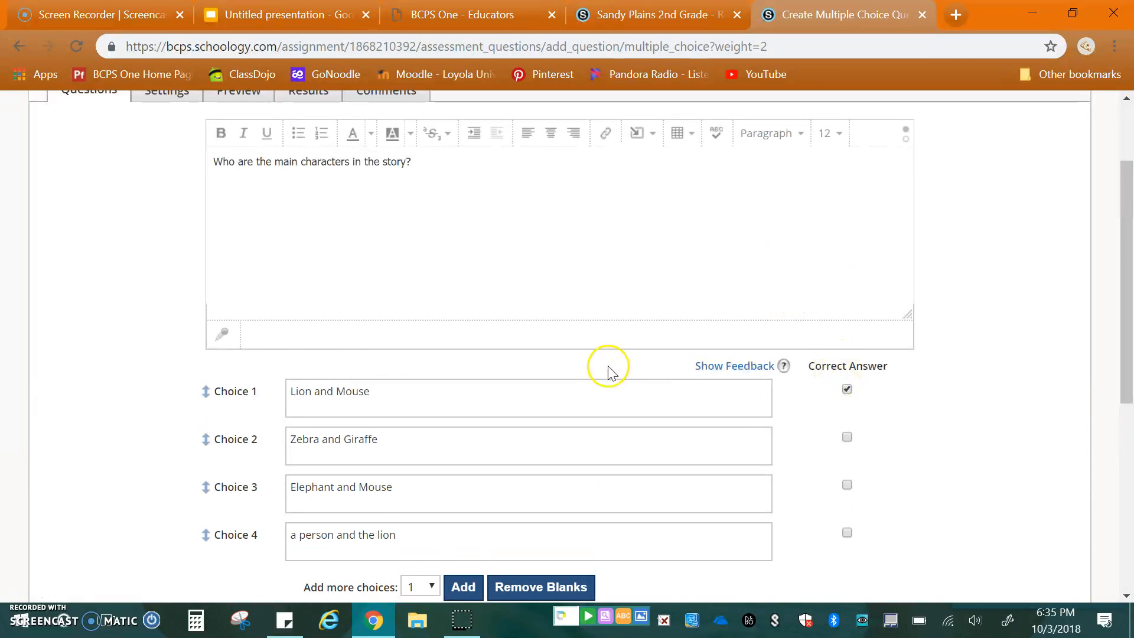
Add the Common Core Grade 2 literature objective CCSS.ELA-Literacy.RL.2.1, under Key Ideas and Details, to the question.
scroll(944, 369, down, 6)
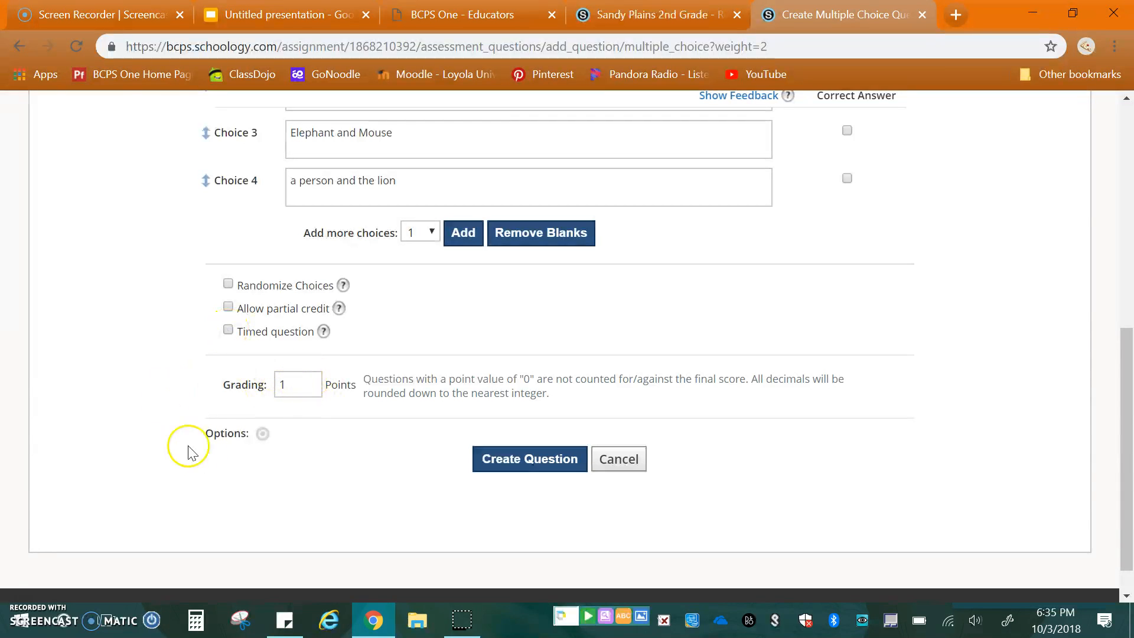
click(261, 437)
click(394, 300)
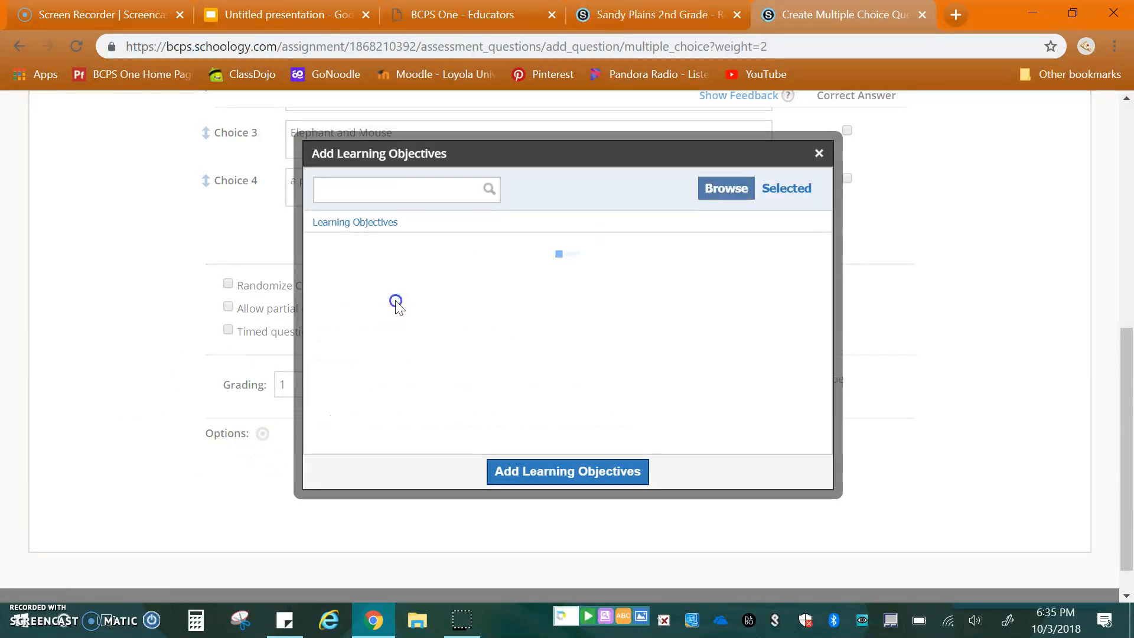
click(408, 256)
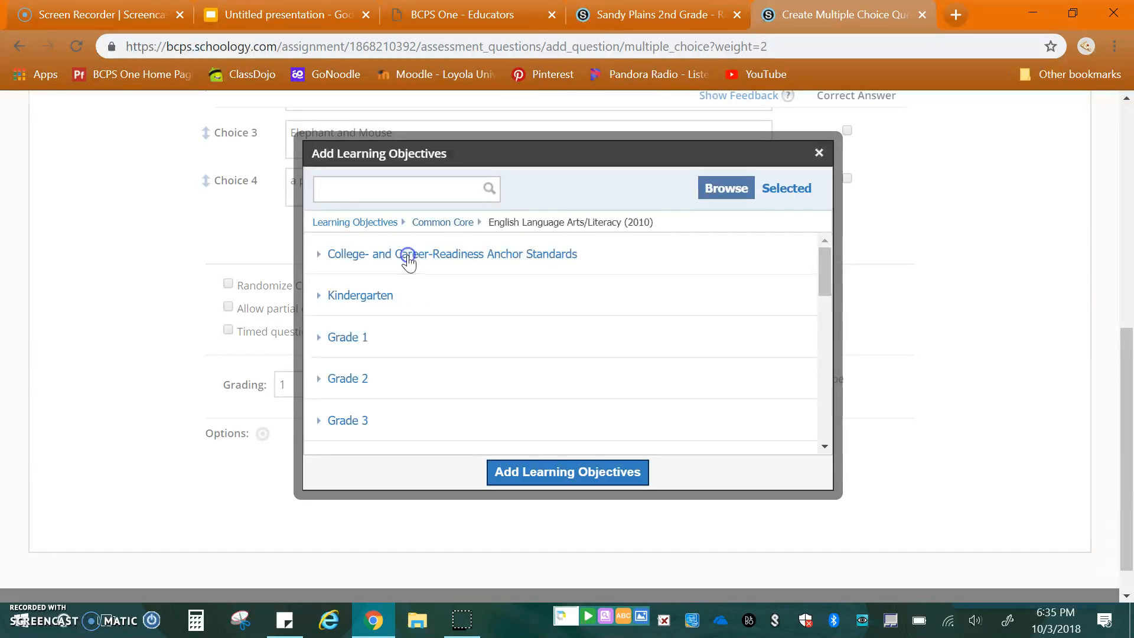
click(347, 380)
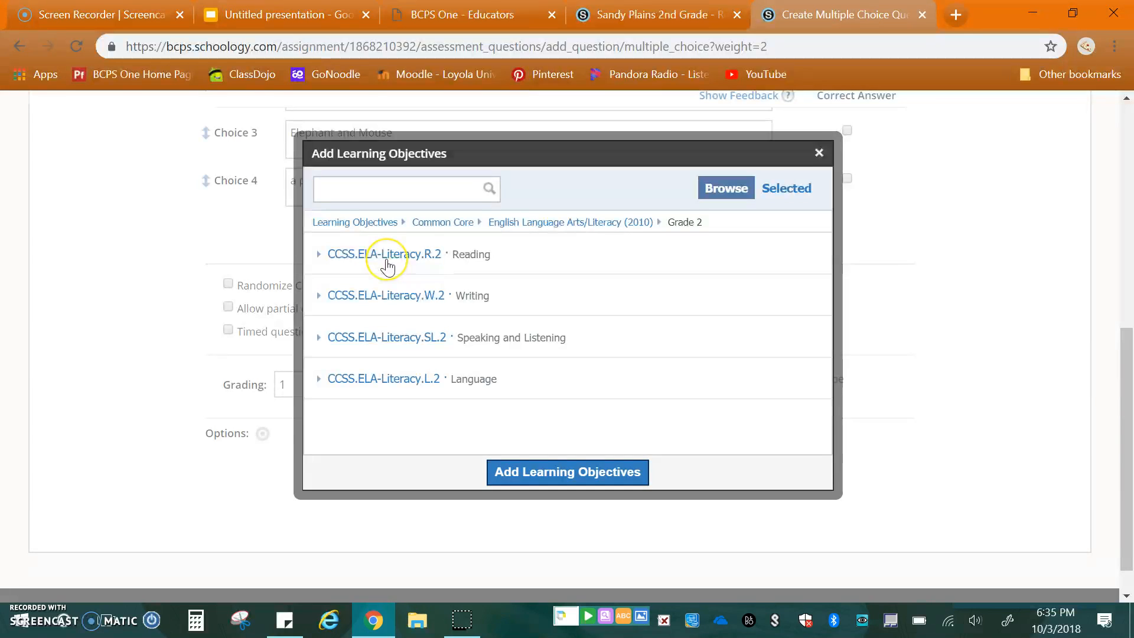
click(387, 266)
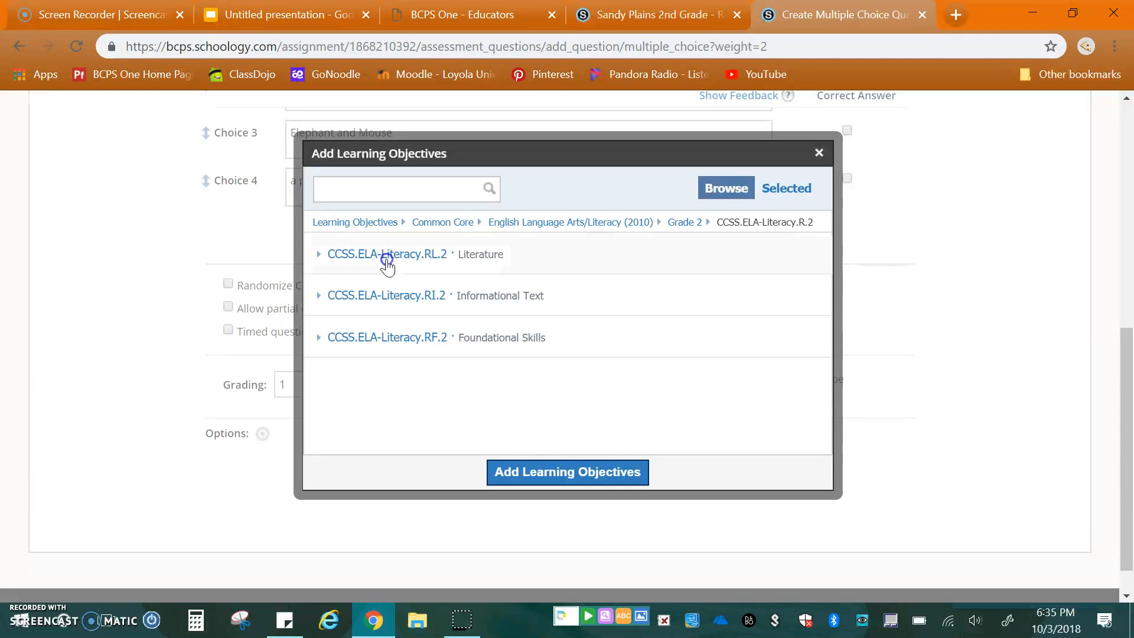
click(387, 265)
click(388, 265)
click(506, 274)
click(571, 488)
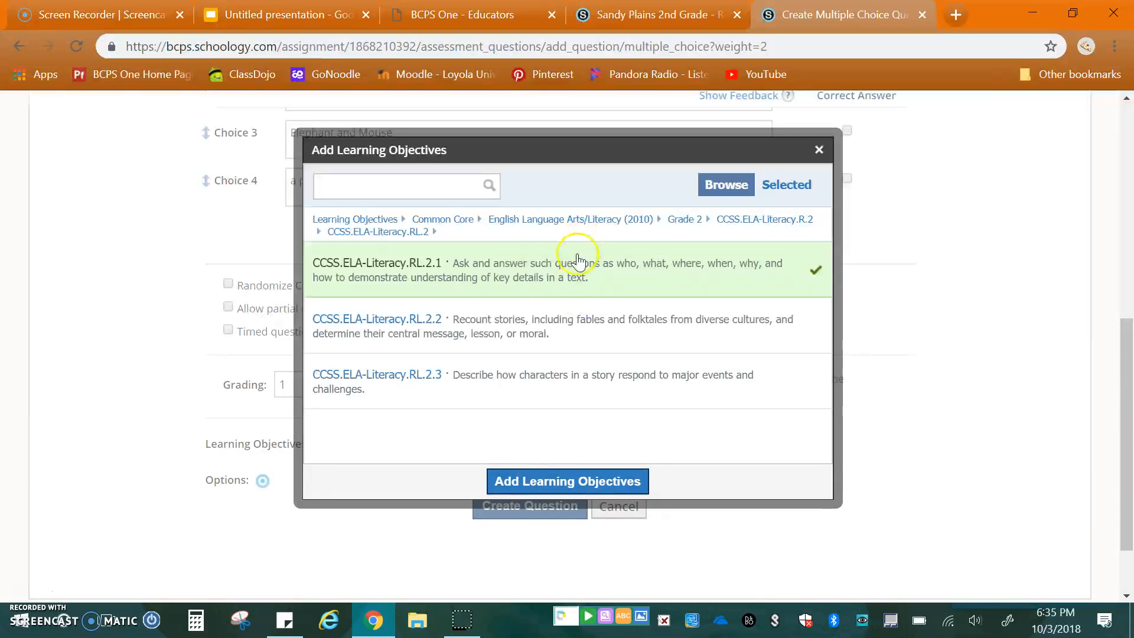
Add the objective CCSS.ELA-Literacy.RL.2.7, from Integration of Knowledge and Ideas, to the question.
click(756, 227)
click(469, 255)
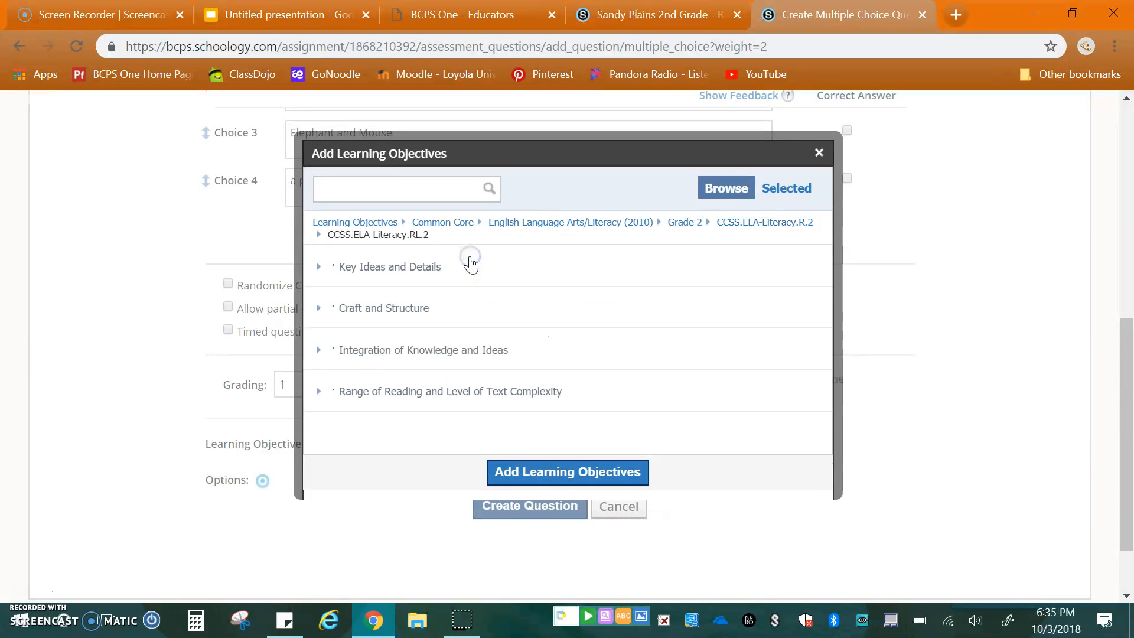
click(391, 352)
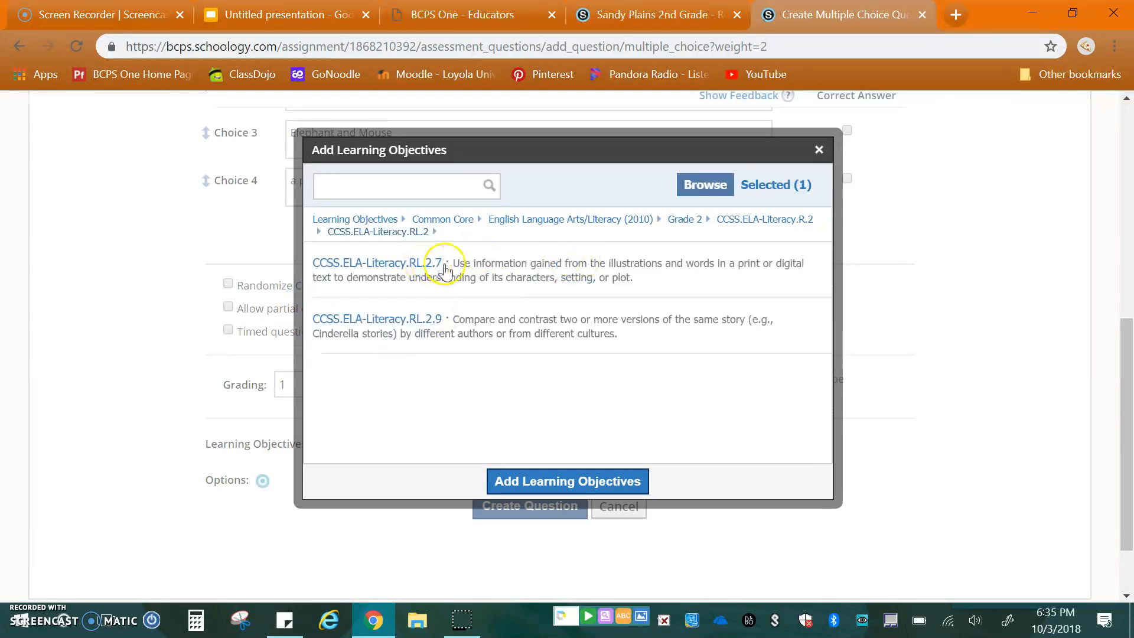
click(653, 277)
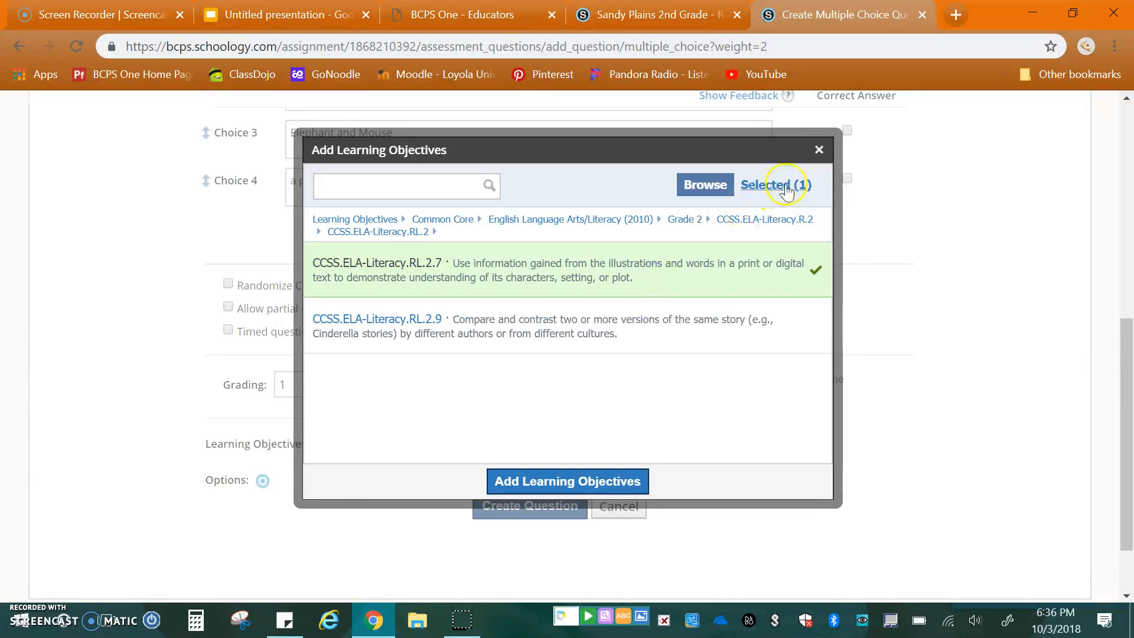
click(580, 488)
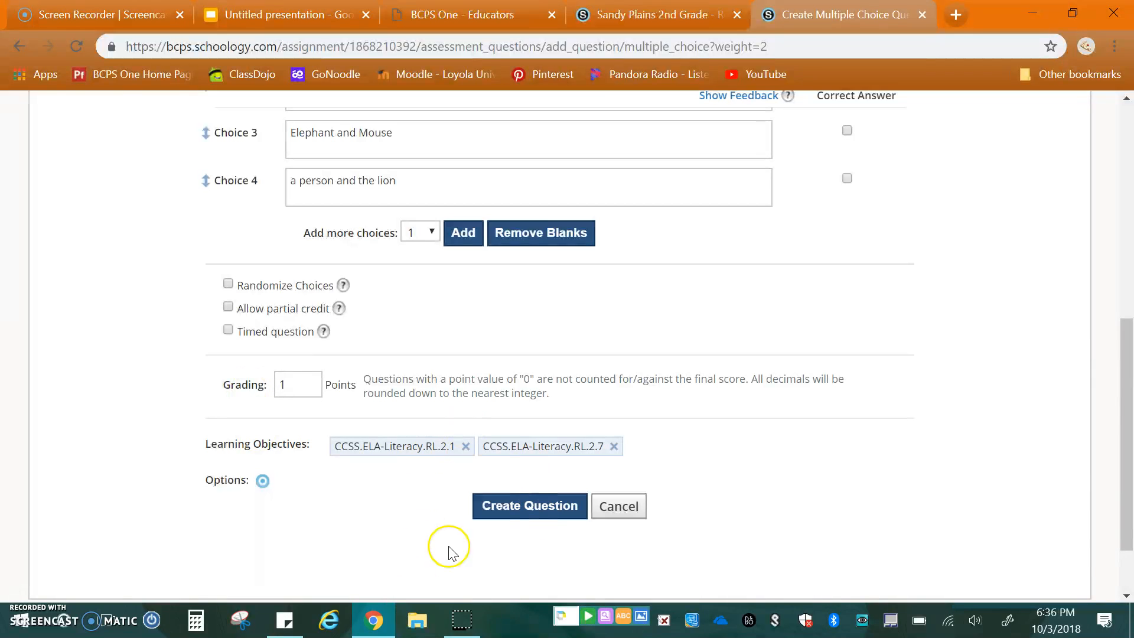
Create the multiple choice question and check its entry in the quiz's question list.
click(512, 517)
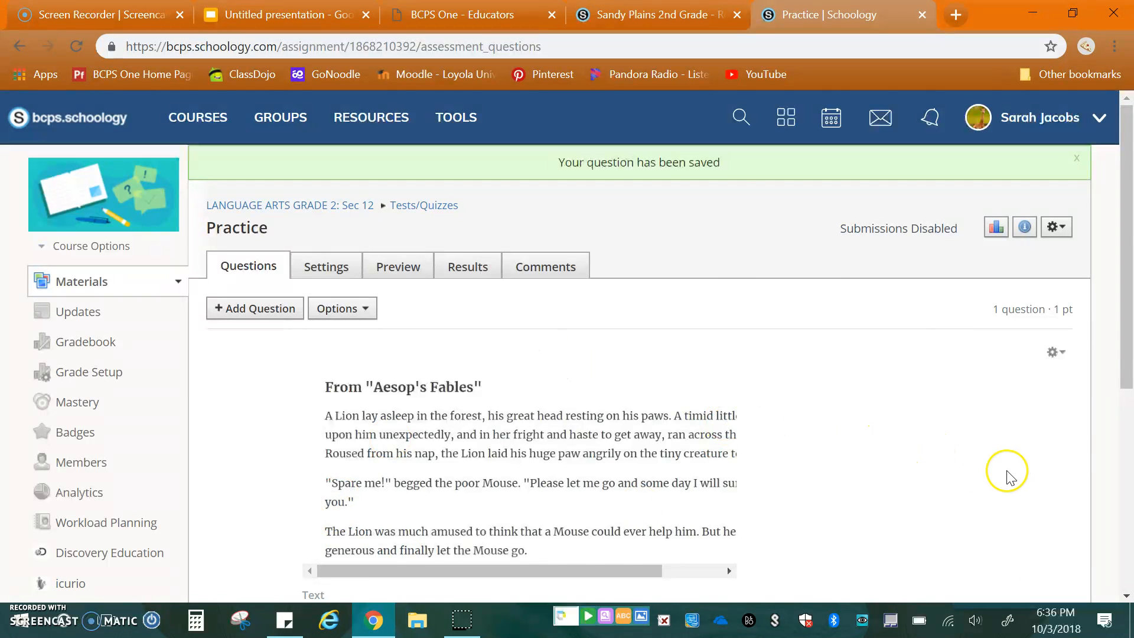
scroll(1004, 472, down, 4)
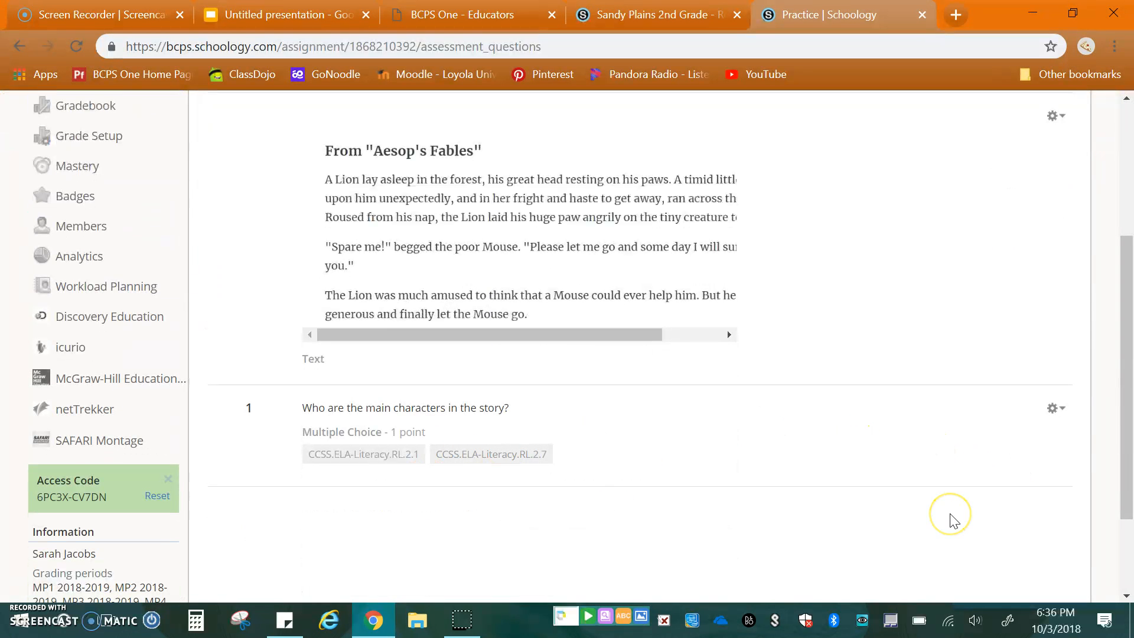
scroll(954, 521, up, 4)
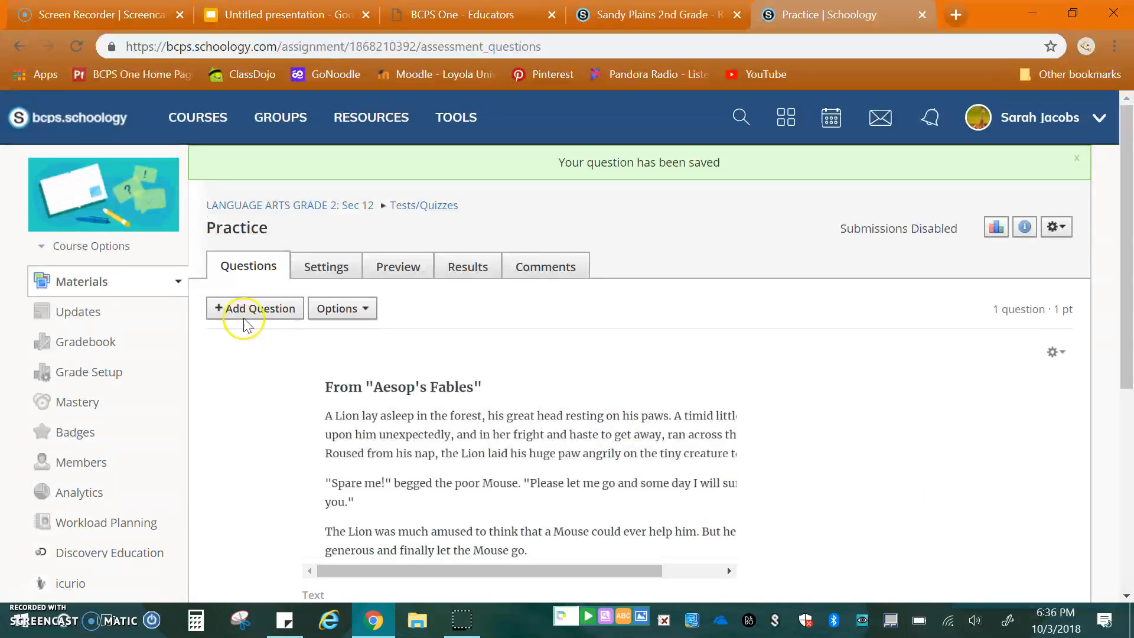
Start an ordering question with the prompt "Put the story events in order.".
click(250, 309)
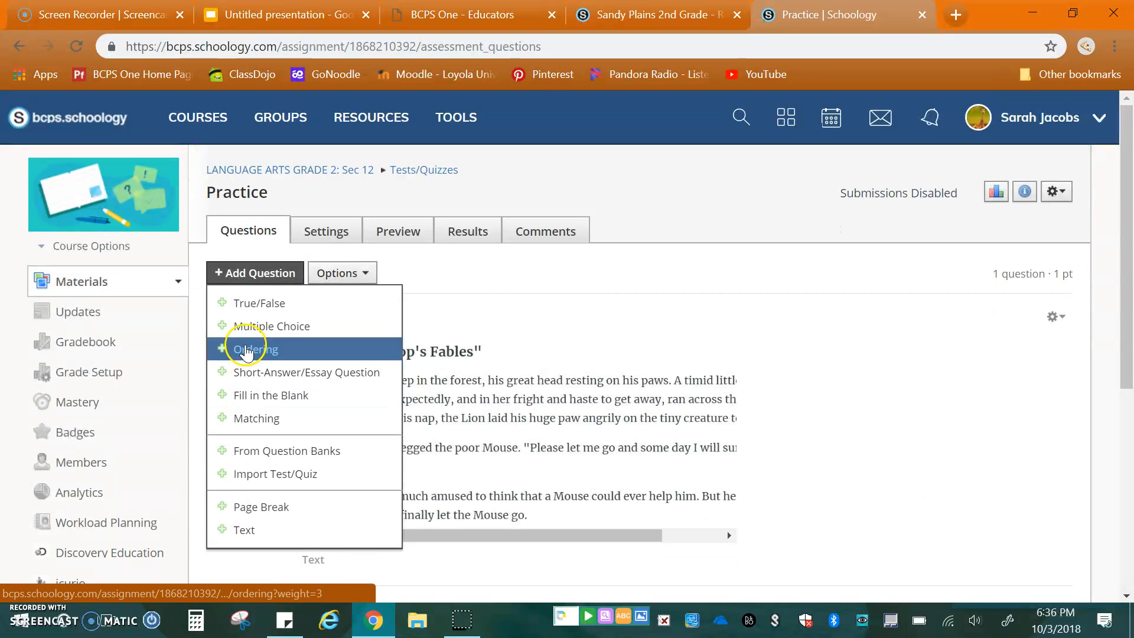
click(247, 352)
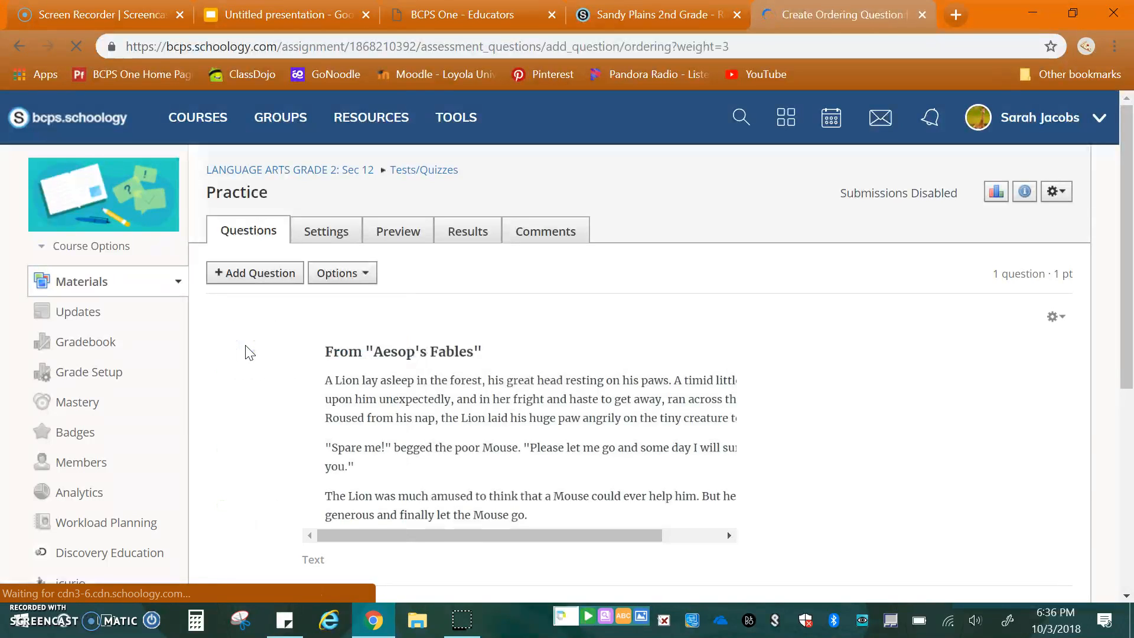
click(499, 315)
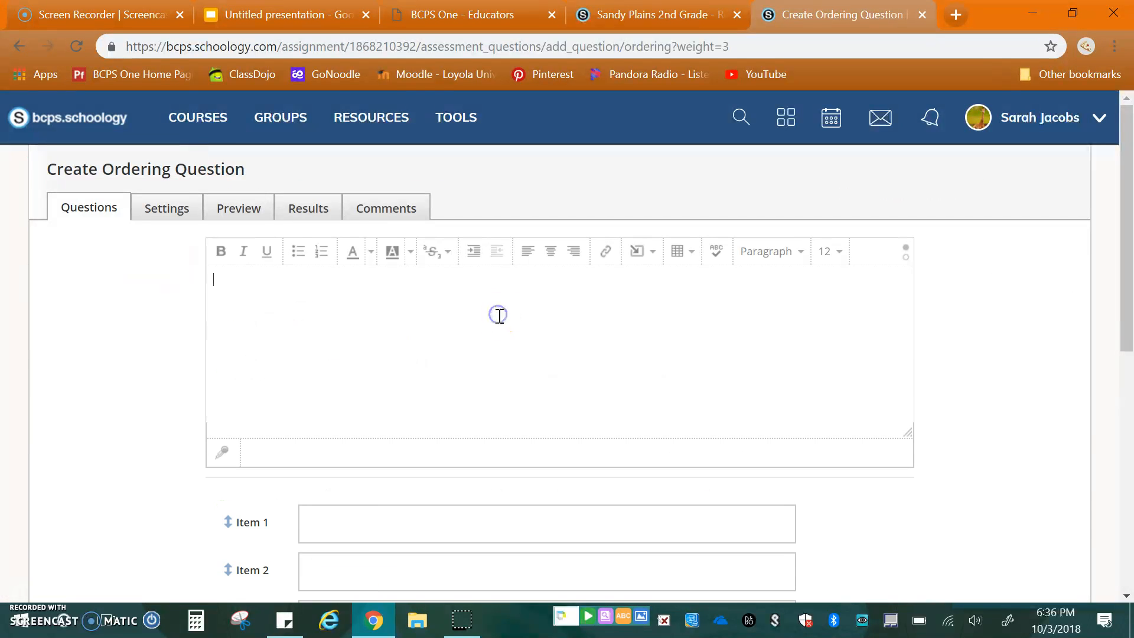
text(Put thr)
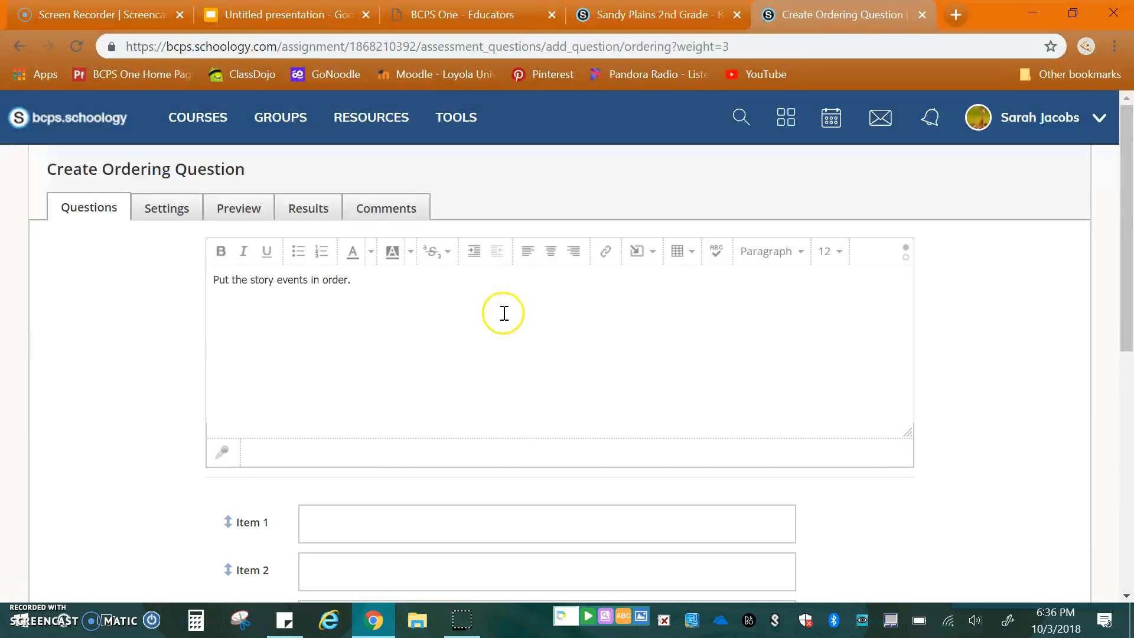
Fill the four ordering items with the placeholder texts "bdfgdfsfsr", "sfgsfvdghdg", "zdvdfbhdgr" and "dfbfghthe".
scroll(504, 313, down, 4)
click(484, 291)
text(bdfgdfsfsr)
click(401, 346)
text(sfg)
click(366, 385)
text(zdvdfbhdgr)
click(334, 438)
text(dfbfgbthe)
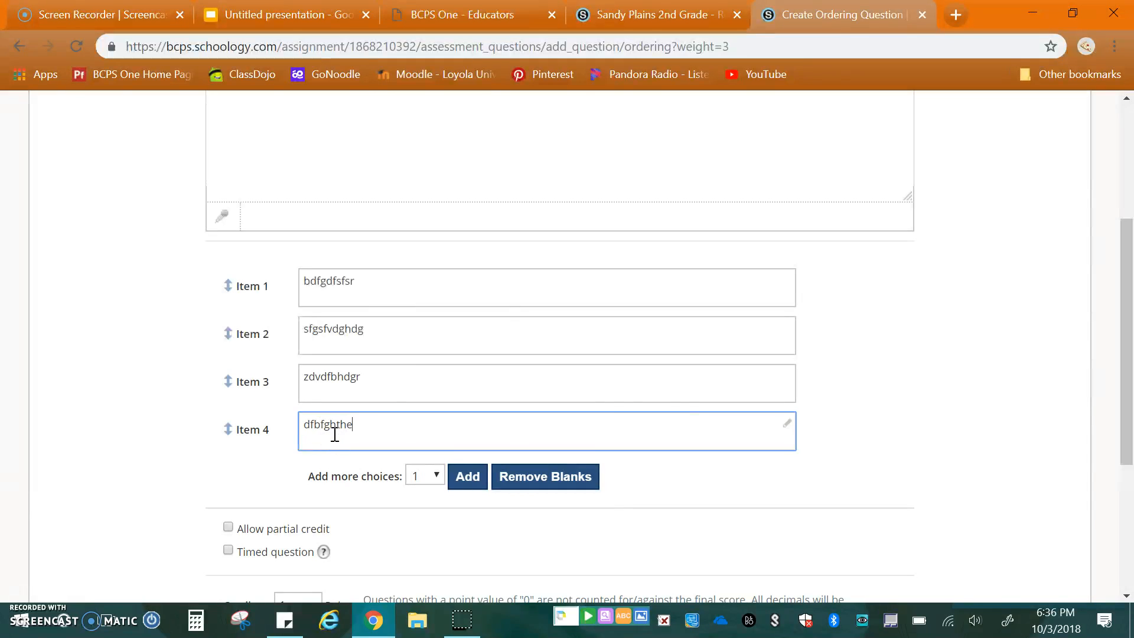
Align the ordering question to the Common Core Grade 2 literature objective CCSS.ELA-Literacy.RL.2.1 and create the question.
scroll(503, 532, down, 2)
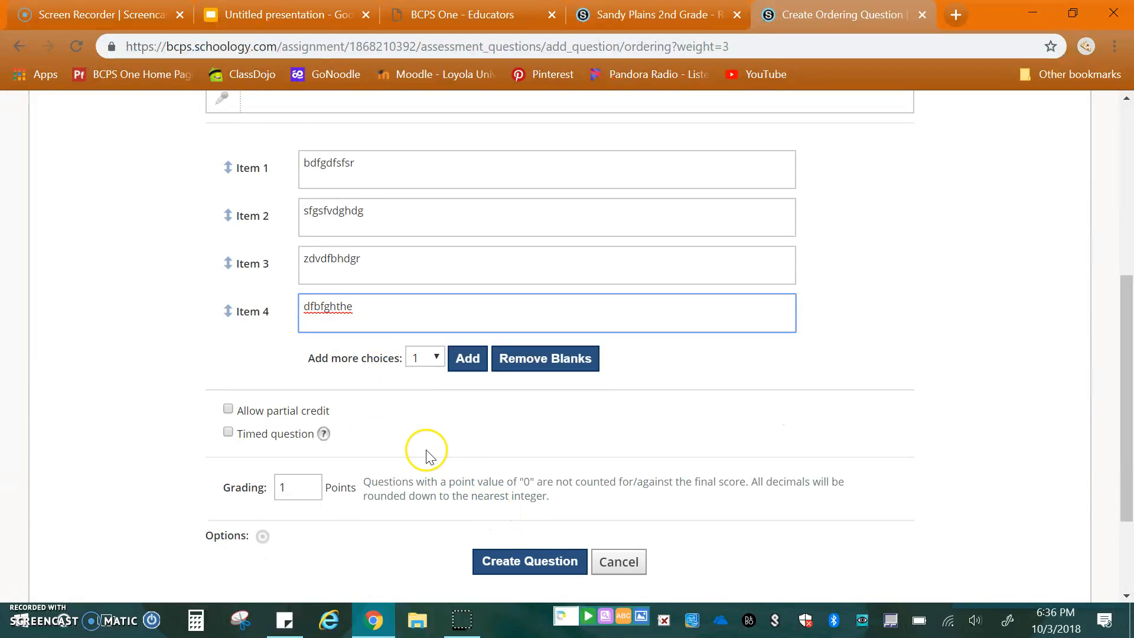
scroll(426, 455, down, 2)
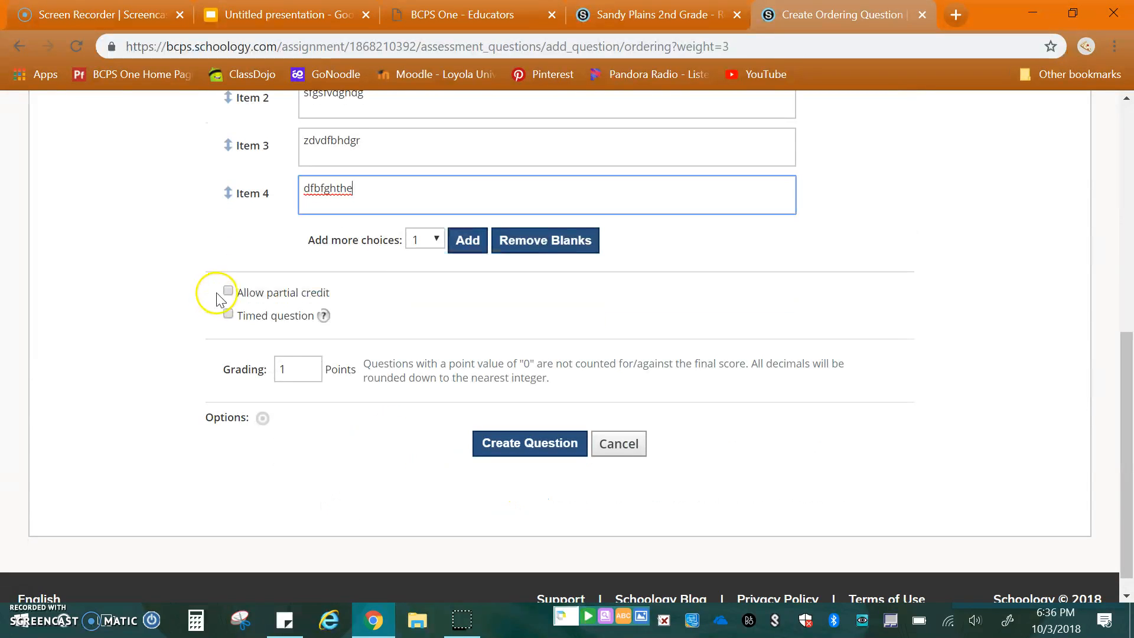
click(263, 418)
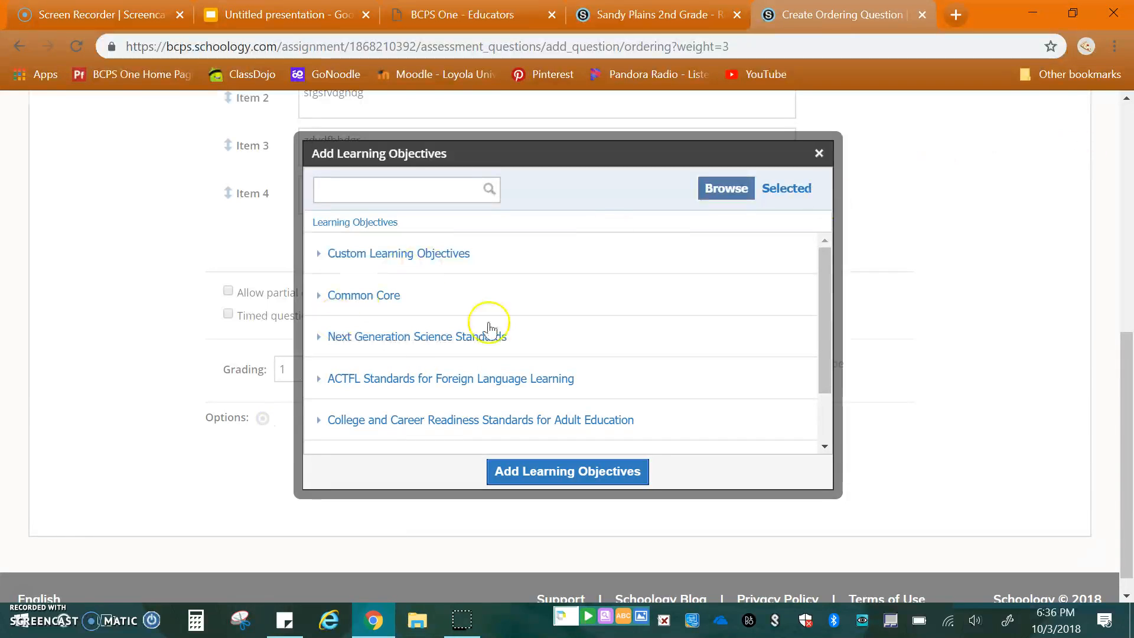
click(342, 296)
click(365, 258)
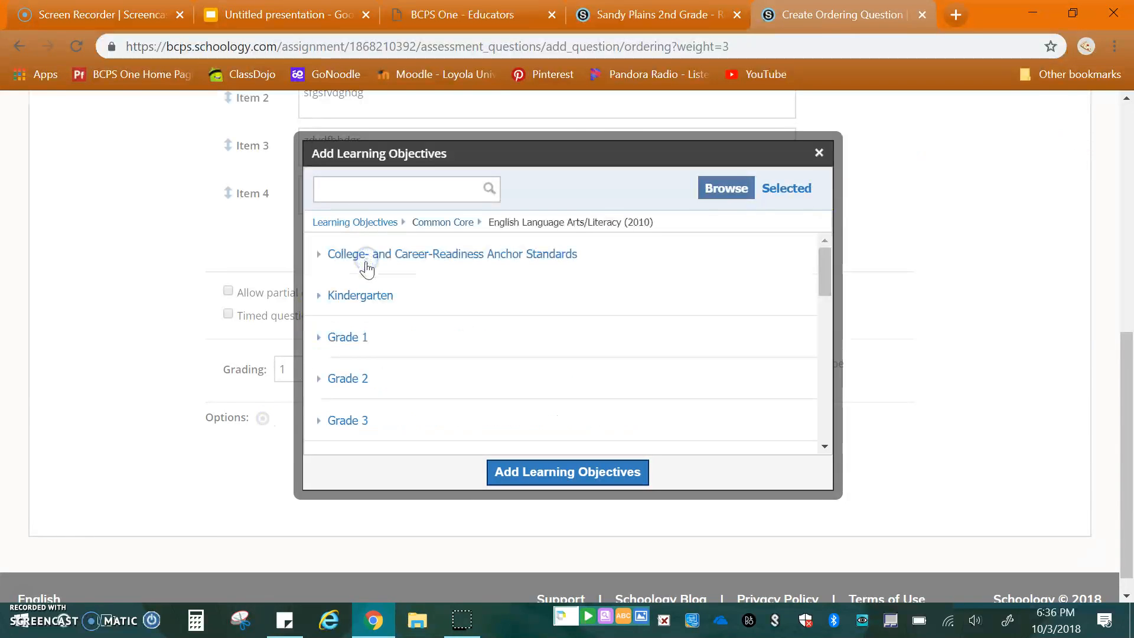
click(347, 381)
click(396, 260)
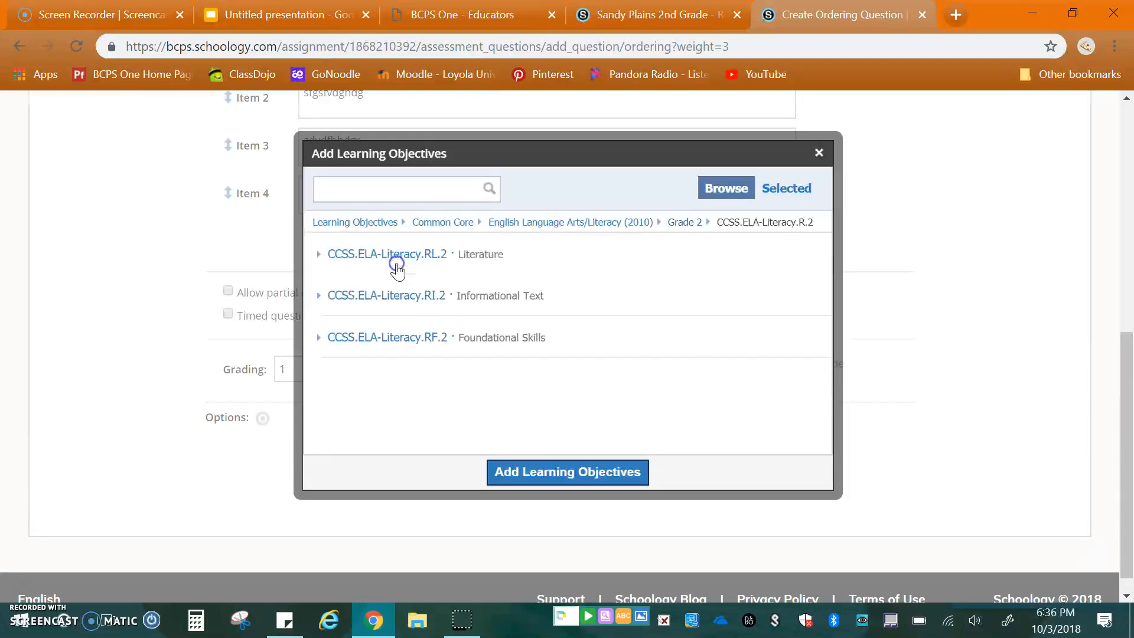
click(396, 262)
click(397, 264)
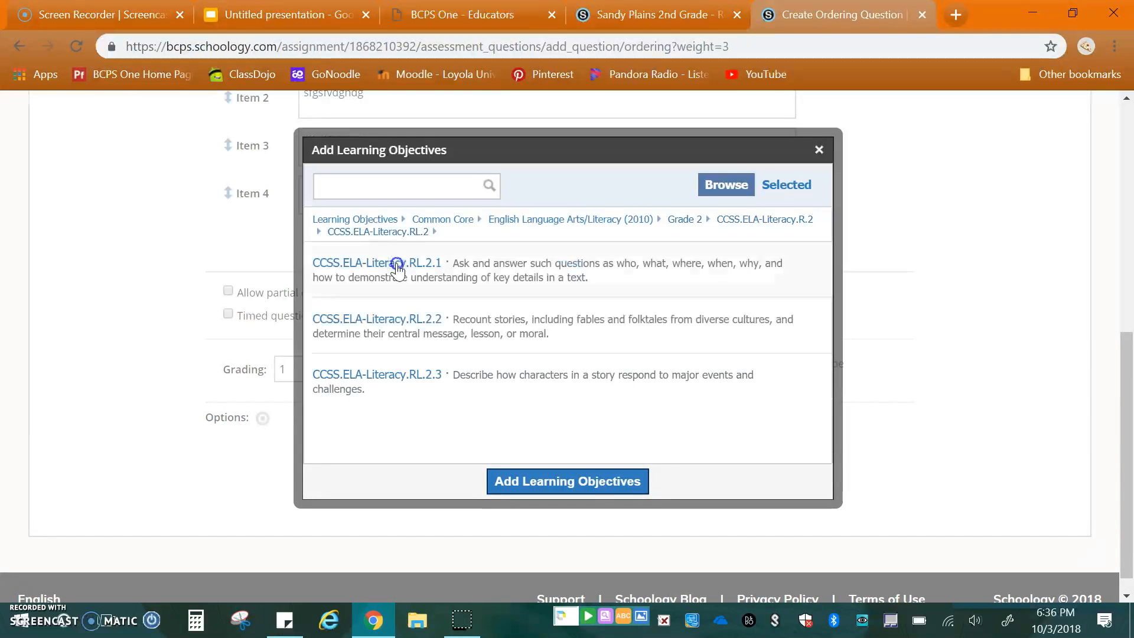
click(397, 269)
click(632, 481)
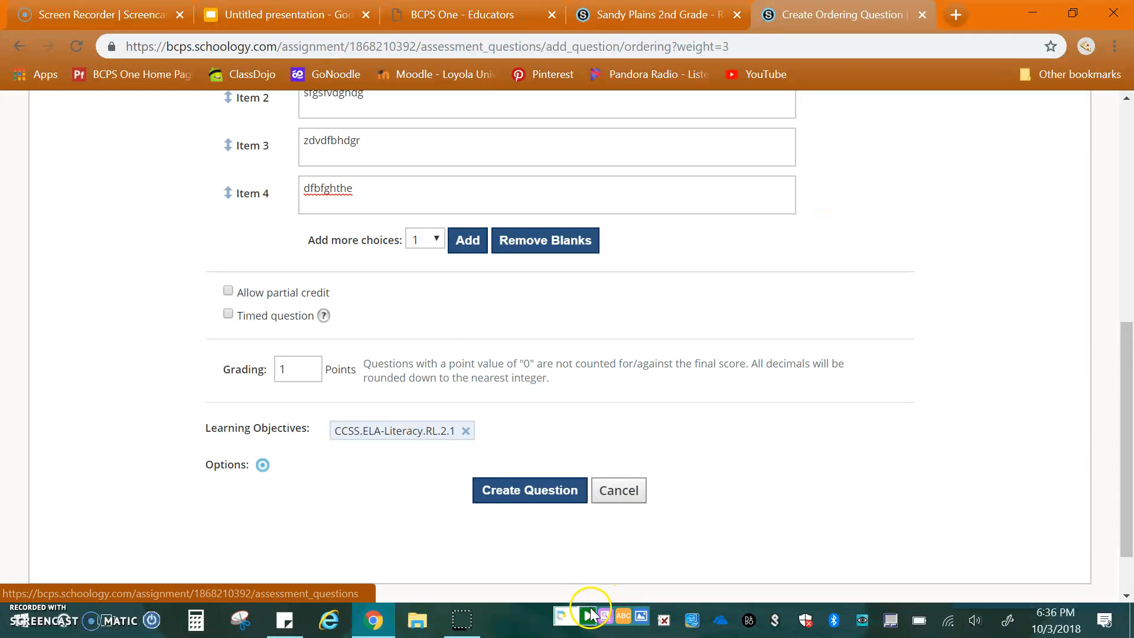
click(528, 491)
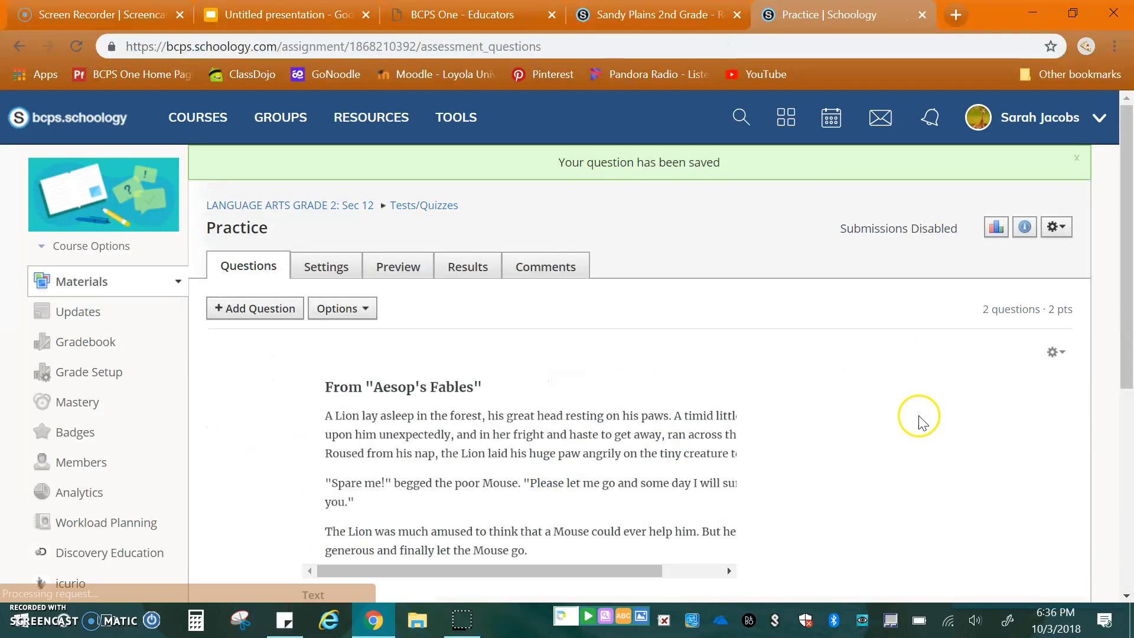
Edit the ordering question so its items run in the order 2, 3, 4, 1, and save it.
scroll(919, 420, down, 6)
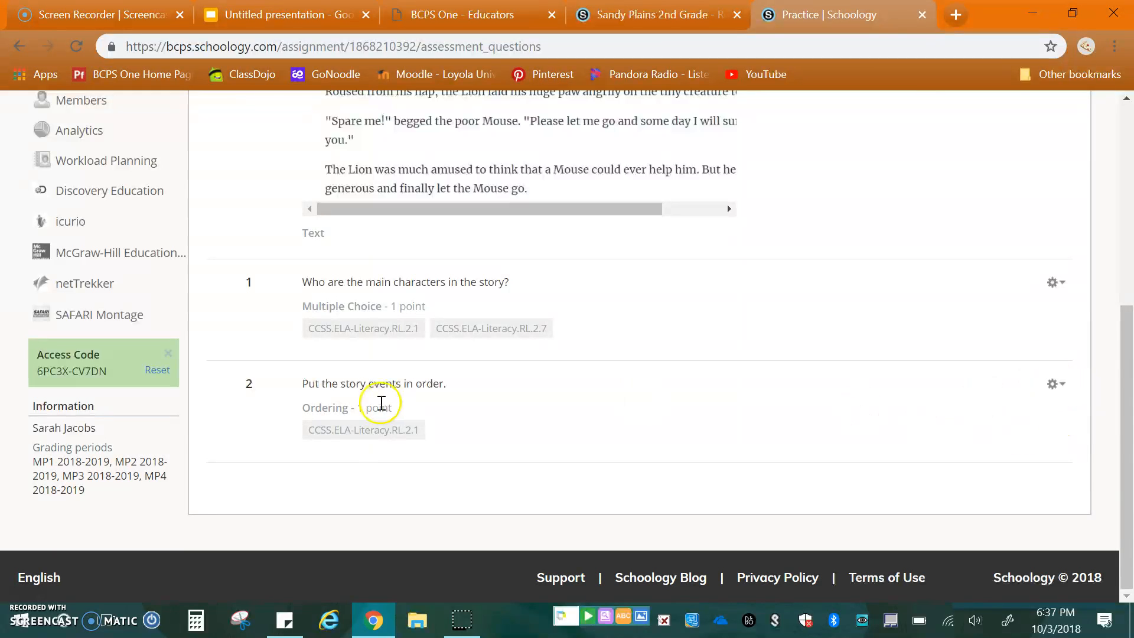
click(1054, 385)
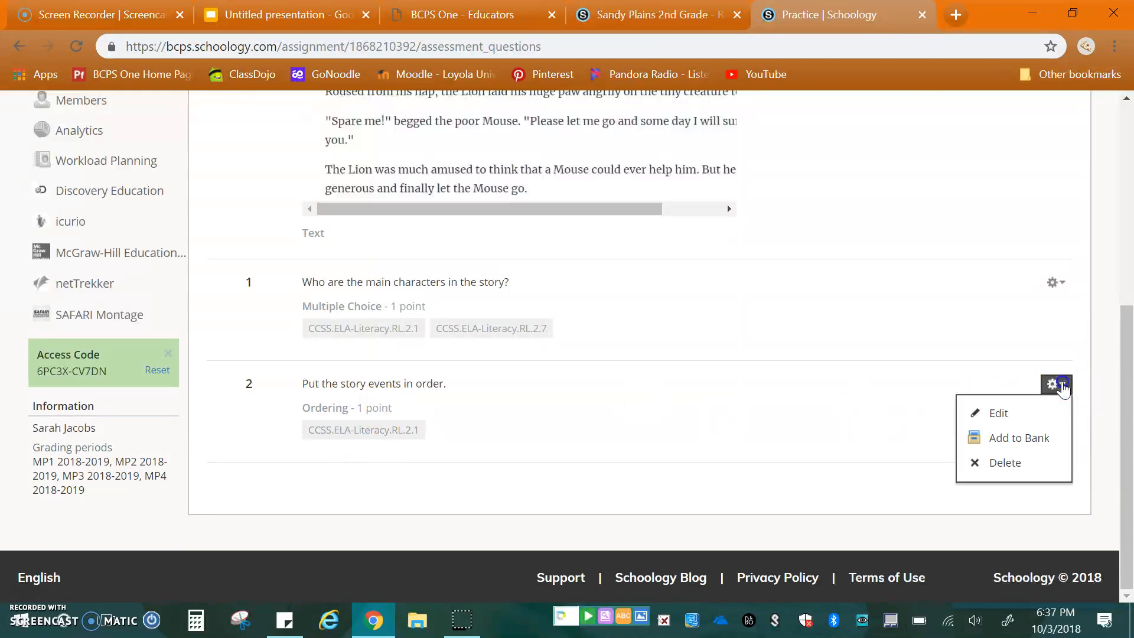
click(1047, 410)
scroll(1021, 405, down, 6)
scroll(974, 403, up, 2)
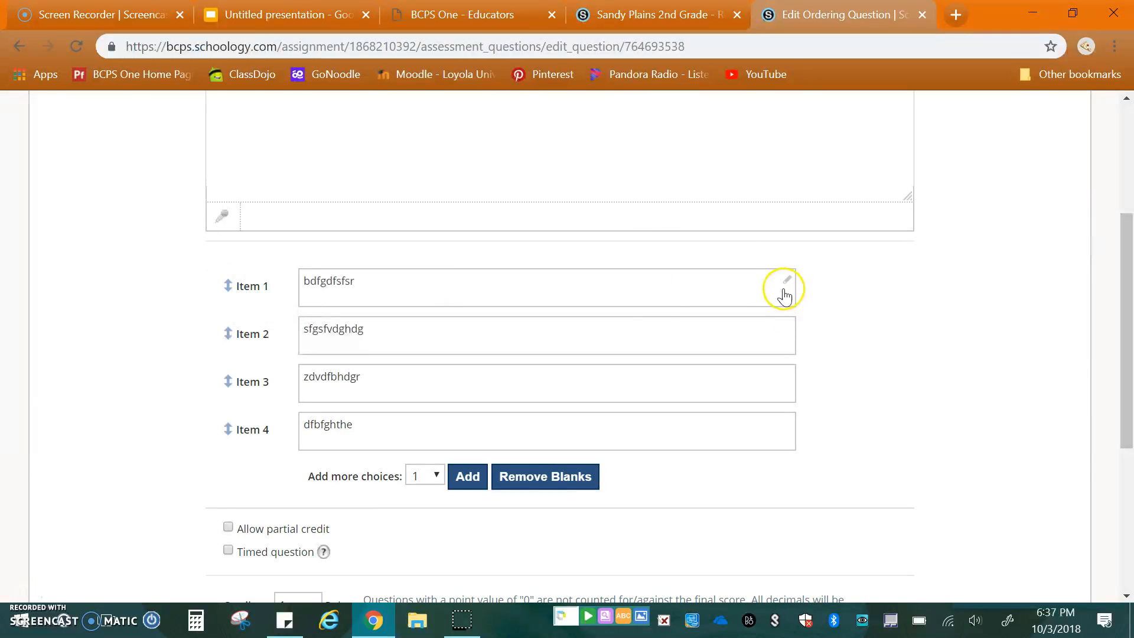
drag(231, 292, 229, 324)
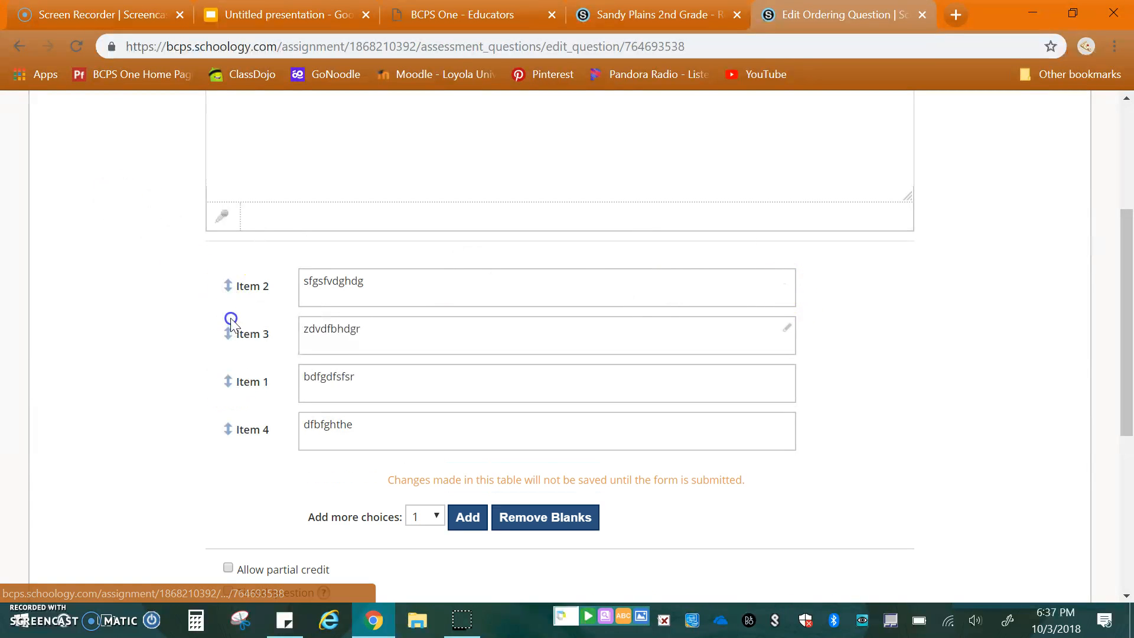
drag(228, 429, 230, 372)
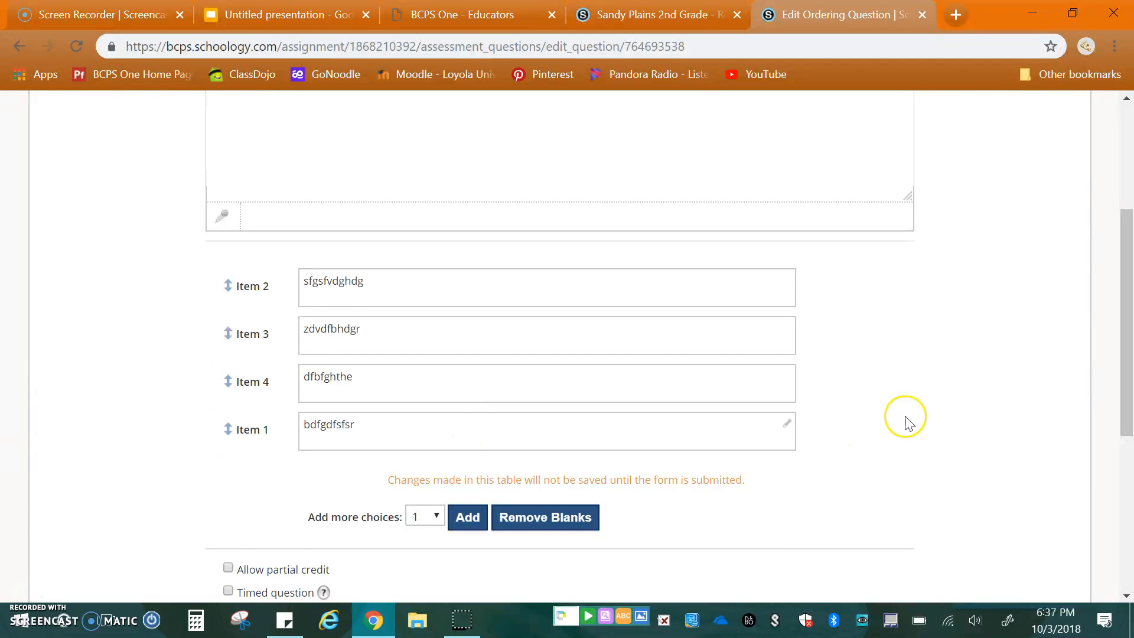
scroll(906, 418, down, 5)
click(561, 422)
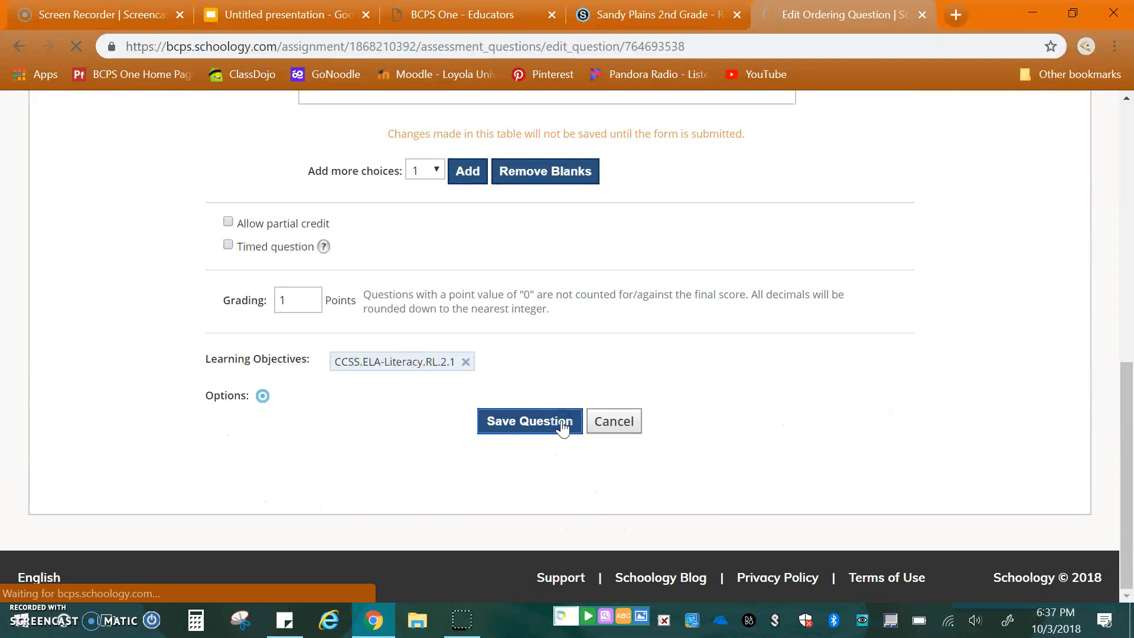
Start a matching question with the prompt "Match the vocabulary word to the definition.".
scroll(939, 410, down, 5)
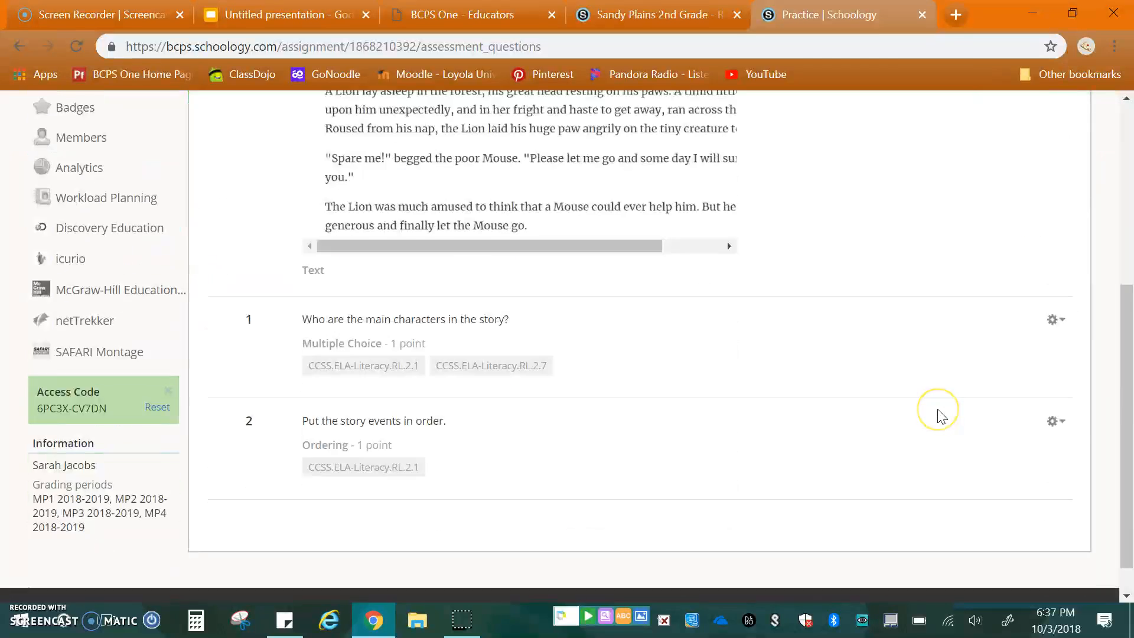
scroll(939, 413, up, 4)
scroll(939, 413, down, 4)
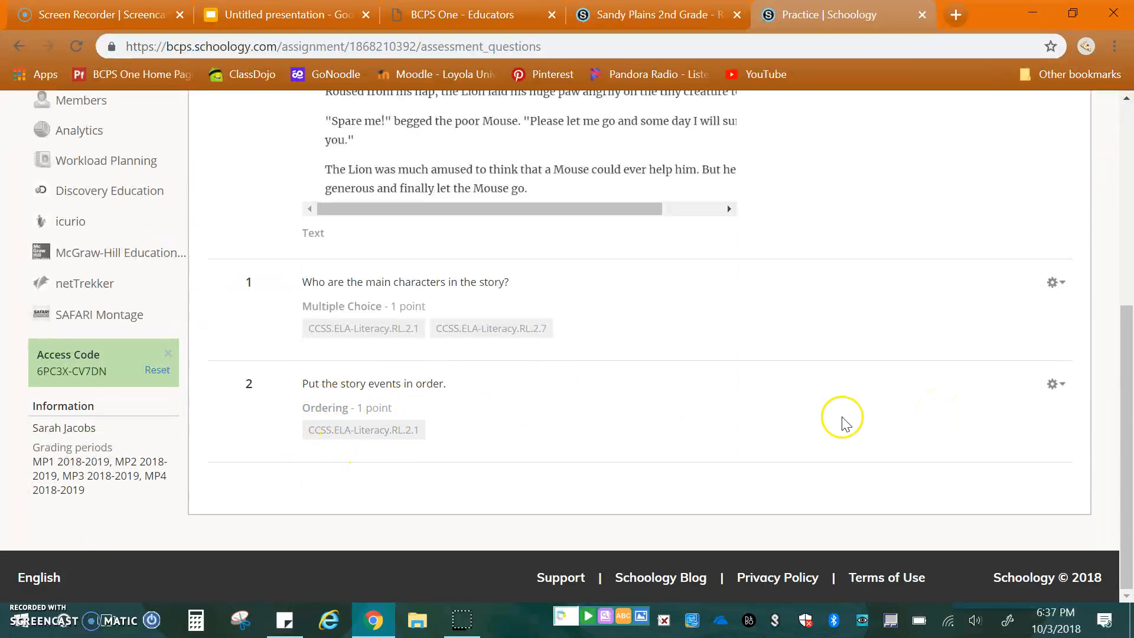
scroll(843, 407, up, 6)
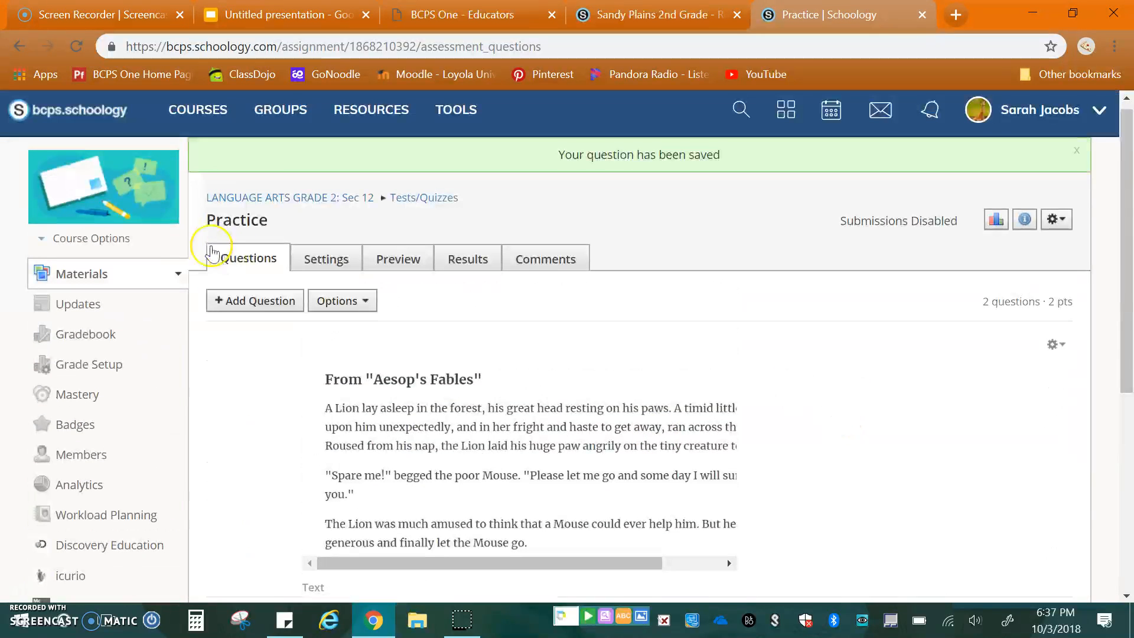
click(269, 307)
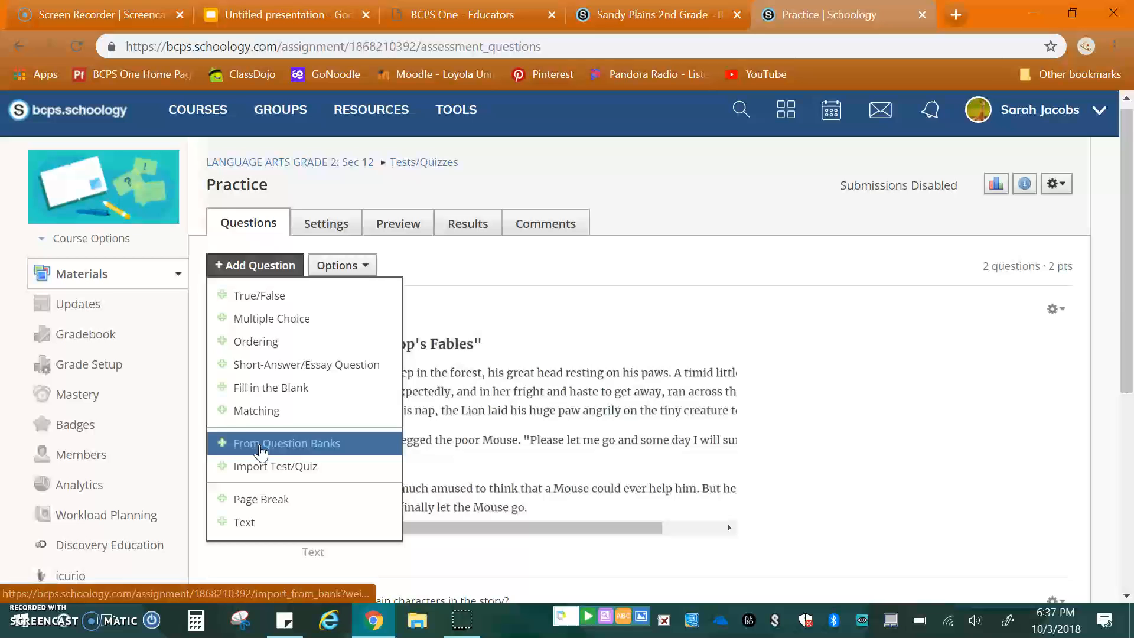
click(271, 409)
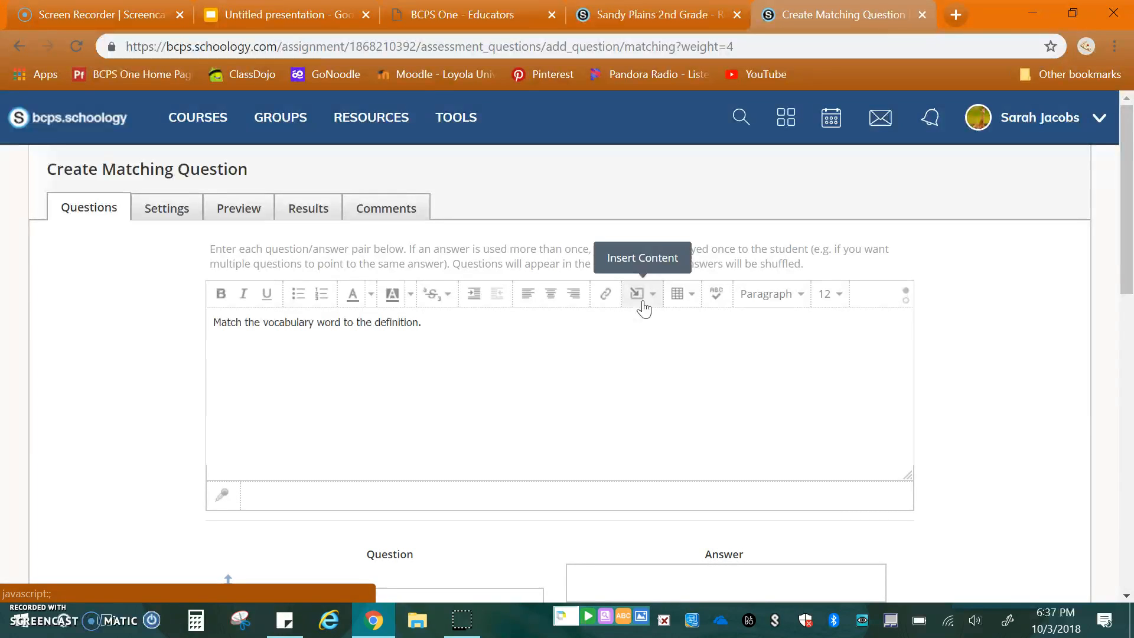
click(536, 306)
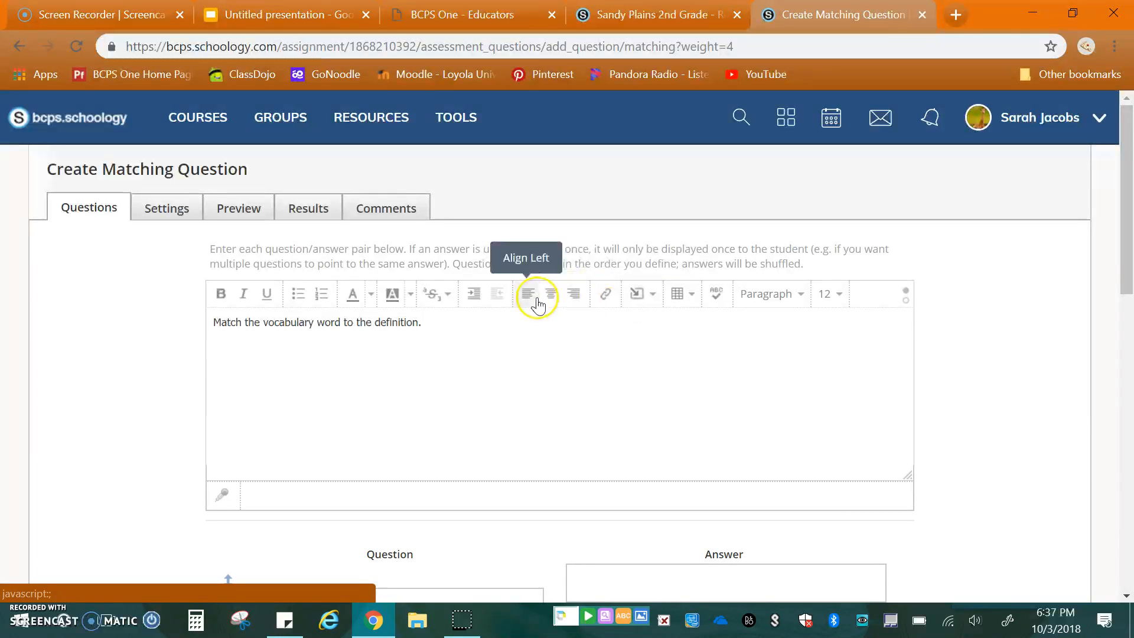
click(647, 305)
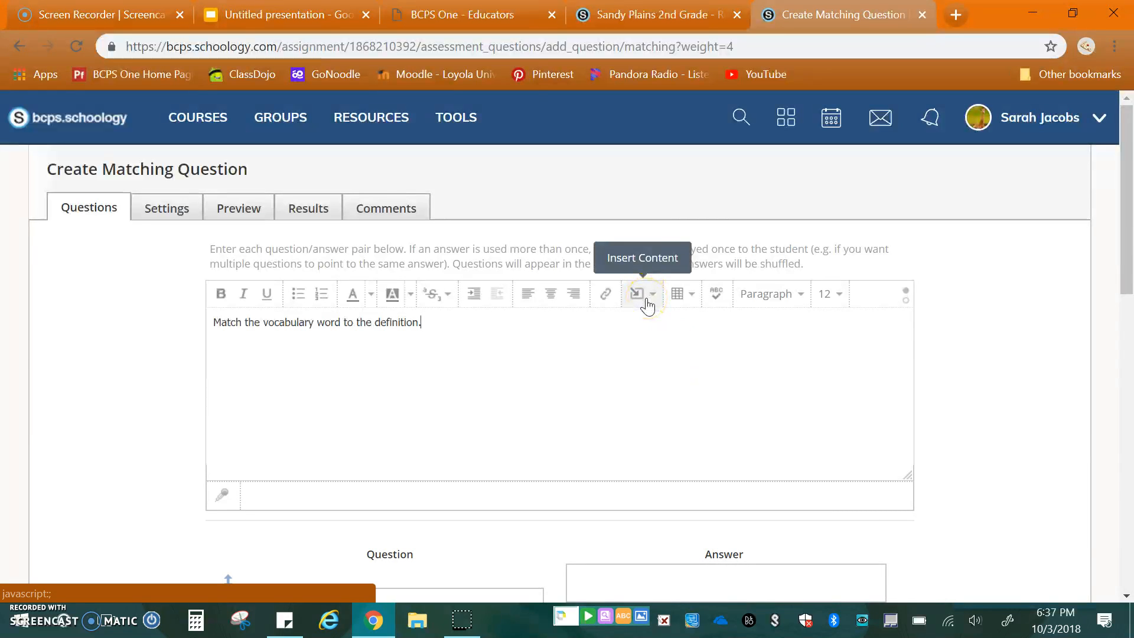
Fill the question side of the four pairs with the placeholders "ssgdfg", "cbdghgdh", "gbfghf" and "fgnfhf".
scroll(1058, 431, down, 4)
scroll(1063, 432, up, 4)
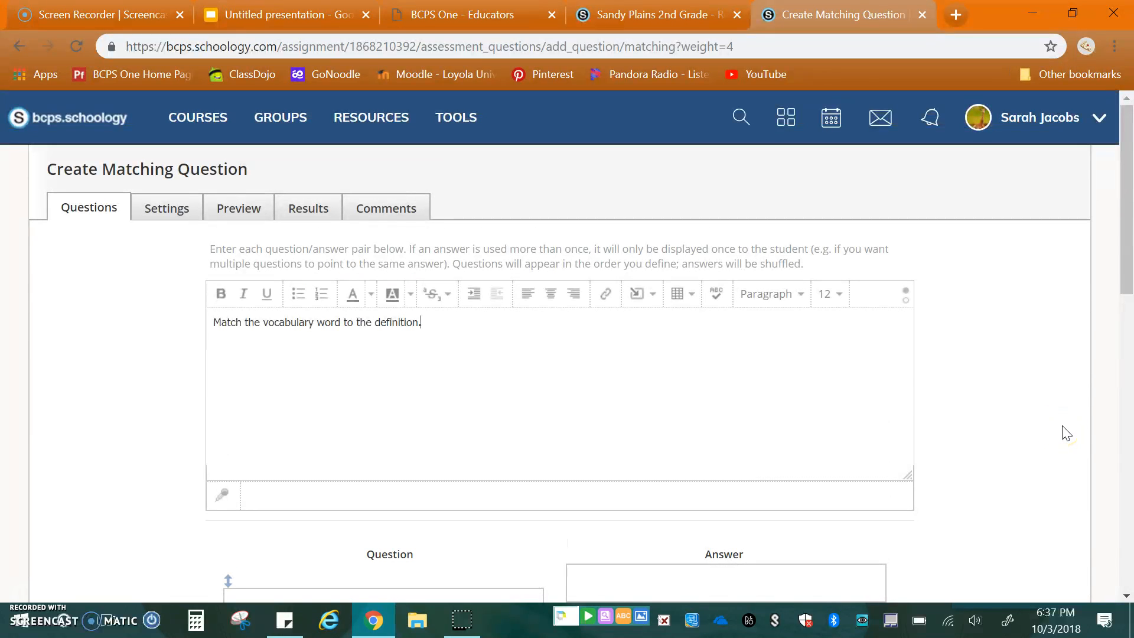
scroll(1066, 433, down, 6)
click(474, 266)
text(ssgdfg)
click(393, 326)
text(cbdghgdh)
click(342, 403)
text(gbfghf)
click(331, 479)
text(fgnfhf)
Enter a, b, c and d as the matching answers in order and create the matching question.
click(678, 231)
text(a)
click(643, 306)
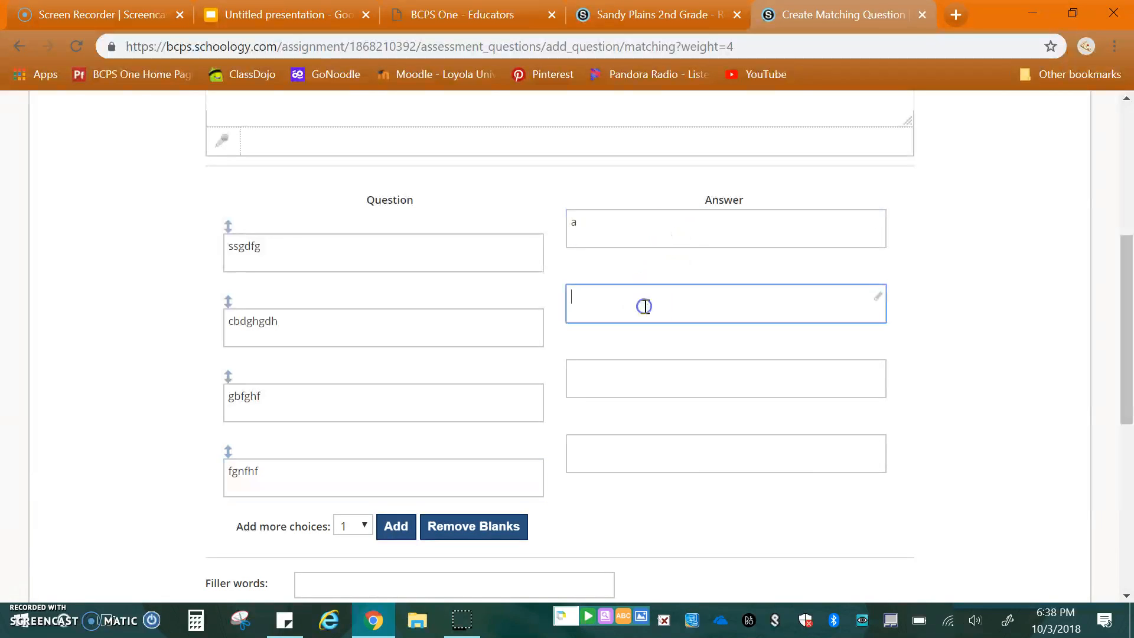
click(633, 378)
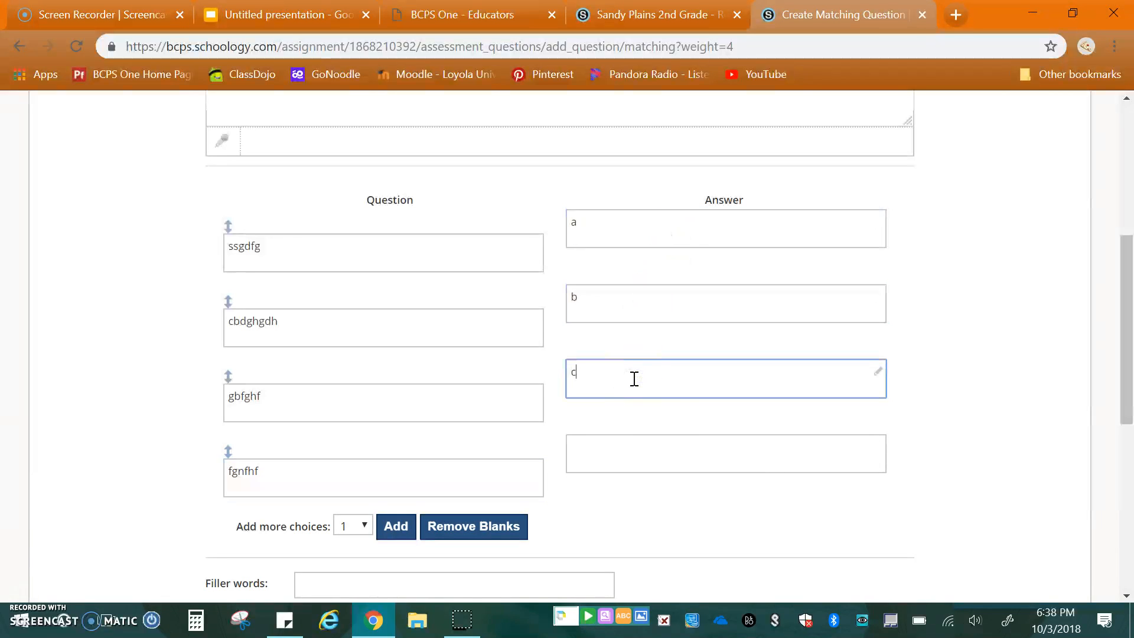
click(658, 441)
text(d)
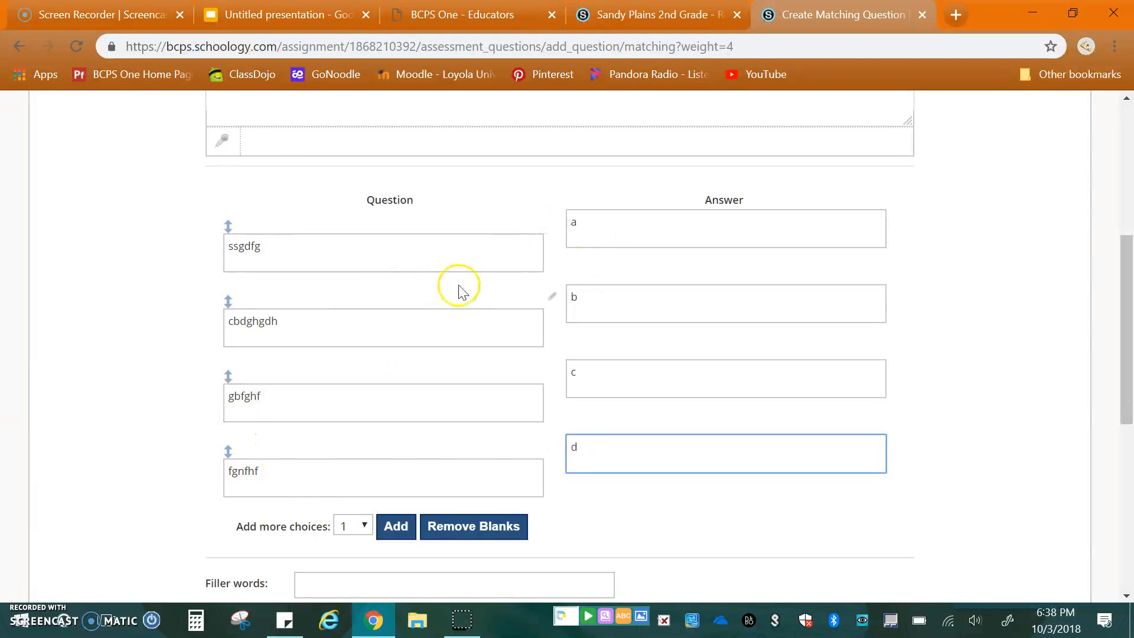
scroll(824, 443, down, 4)
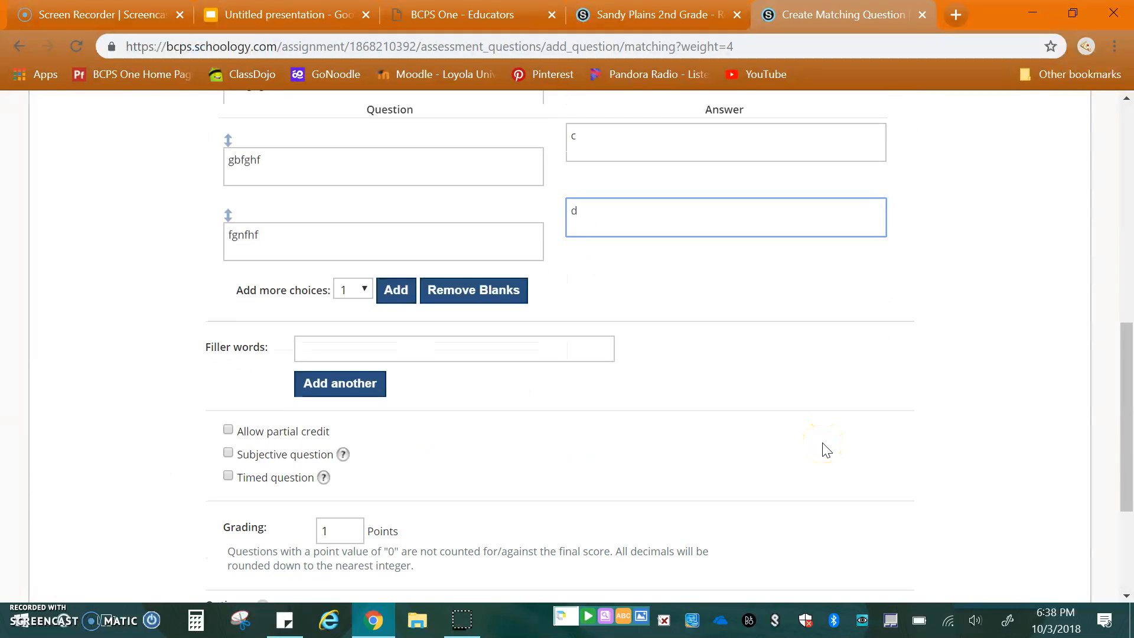
scroll(824, 449, down, 2)
click(536, 511)
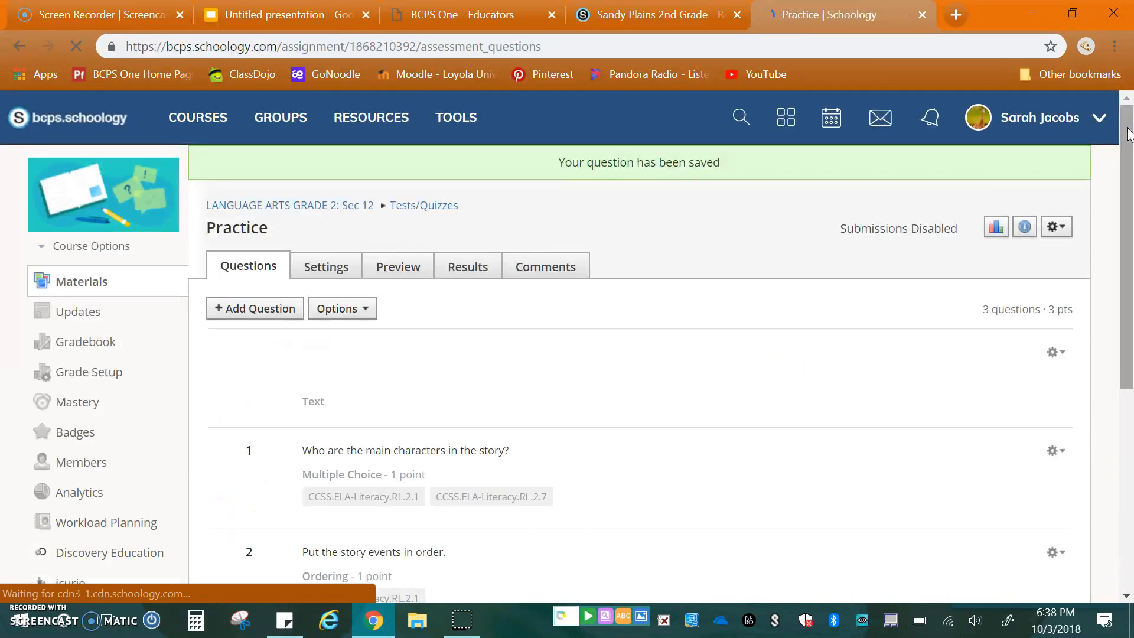
Set the quiz's Submissions setting to Enable and save the changes.
scroll(869, 244, down, 7)
scroll(870, 245, up, 7)
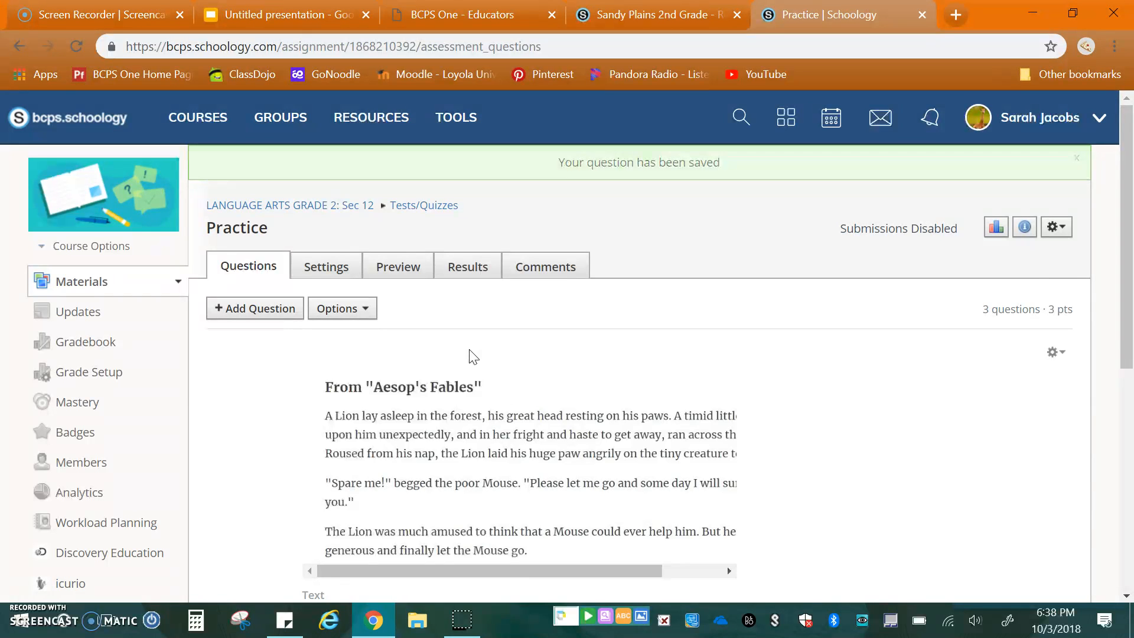
click(327, 232)
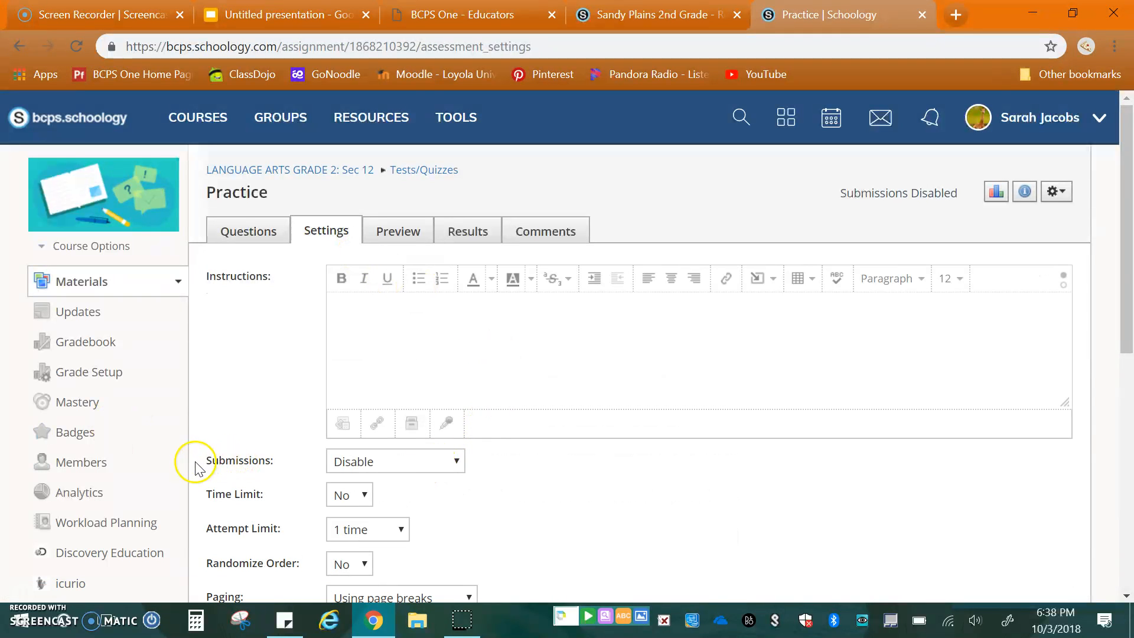
drag(200, 464, 287, 465)
click(585, 489)
click(437, 464)
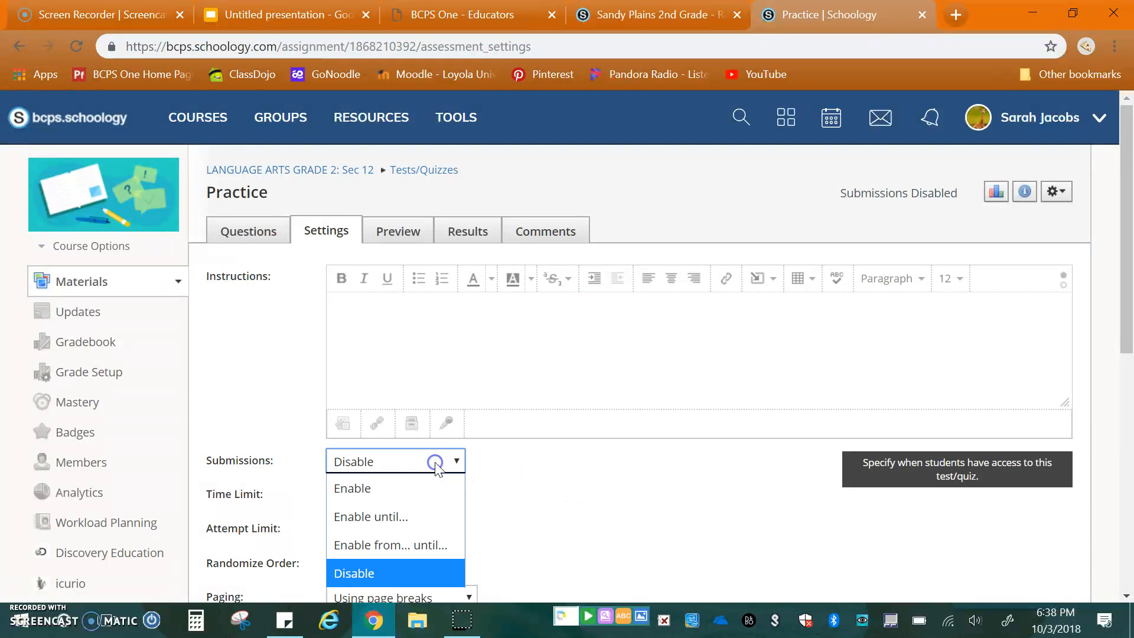
click(406, 486)
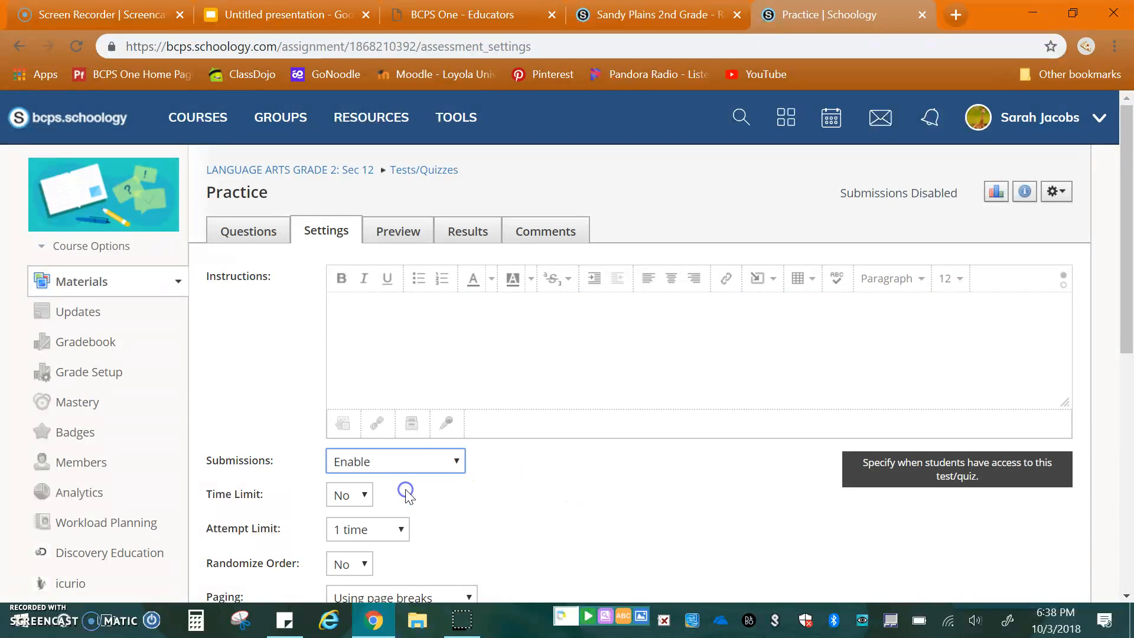
click(634, 518)
scroll(635, 518, down, 8)
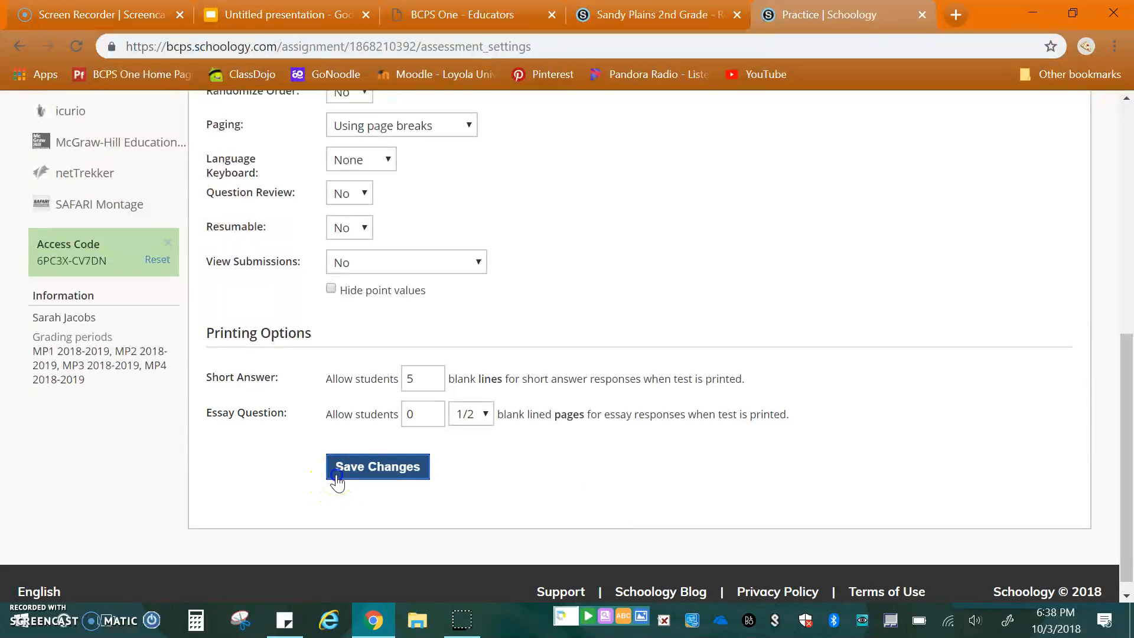
click(337, 476)
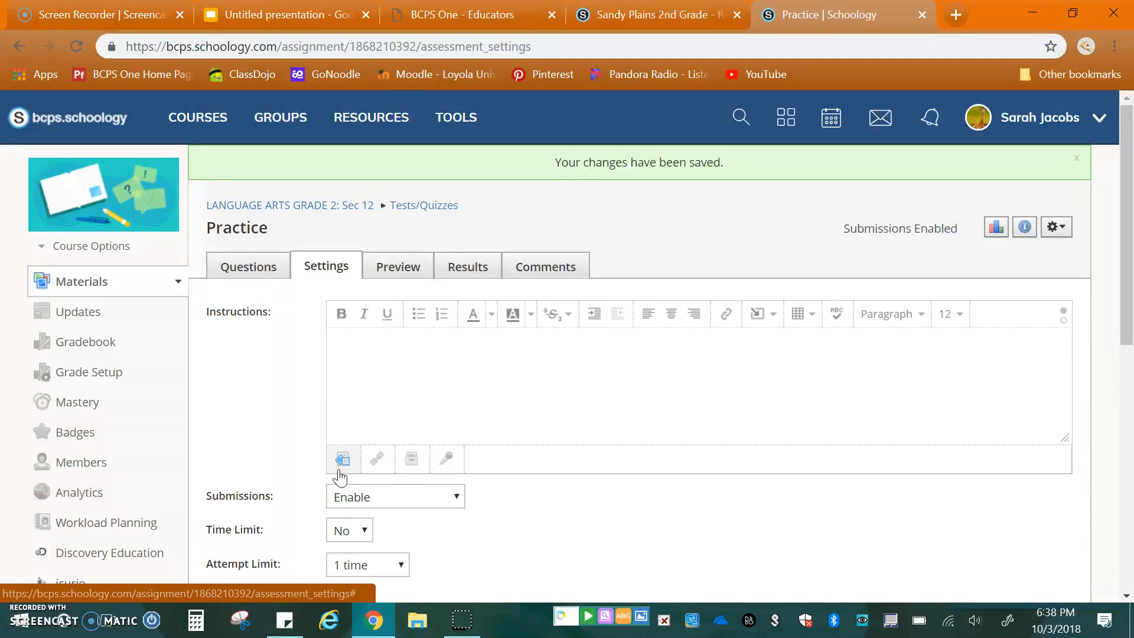
In a new preview attempt, answer question 1 with Lion and Mouse and order question 2's events as zdvdfbhdgr, sfgsfvdghdg, dfbfghthe, bdfgdfsfsr.
click(392, 271)
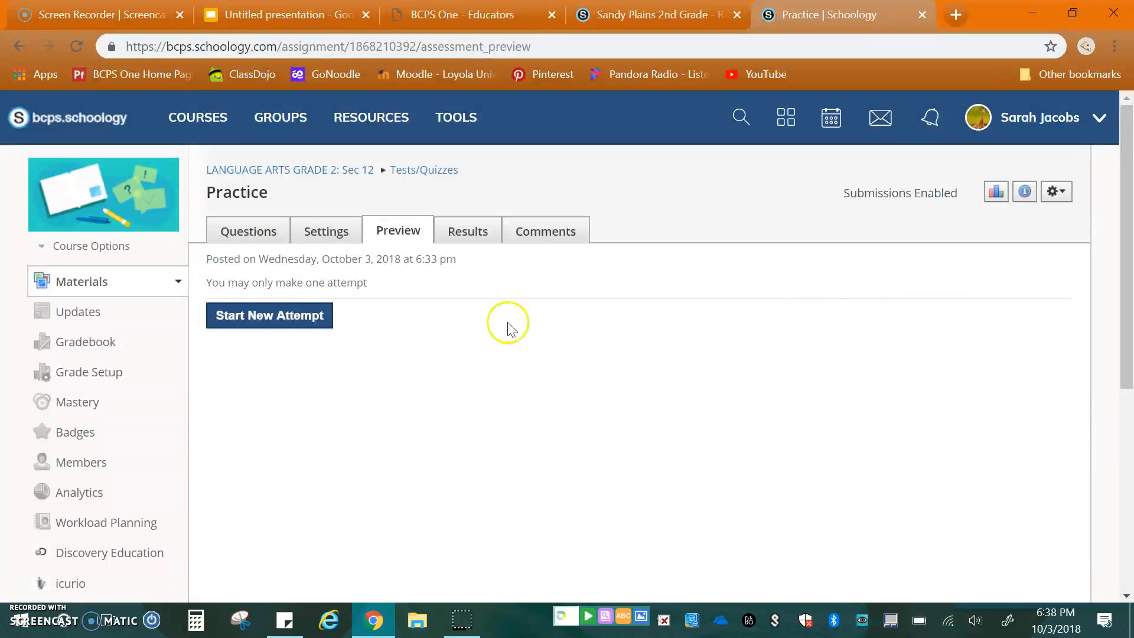
click(270, 317)
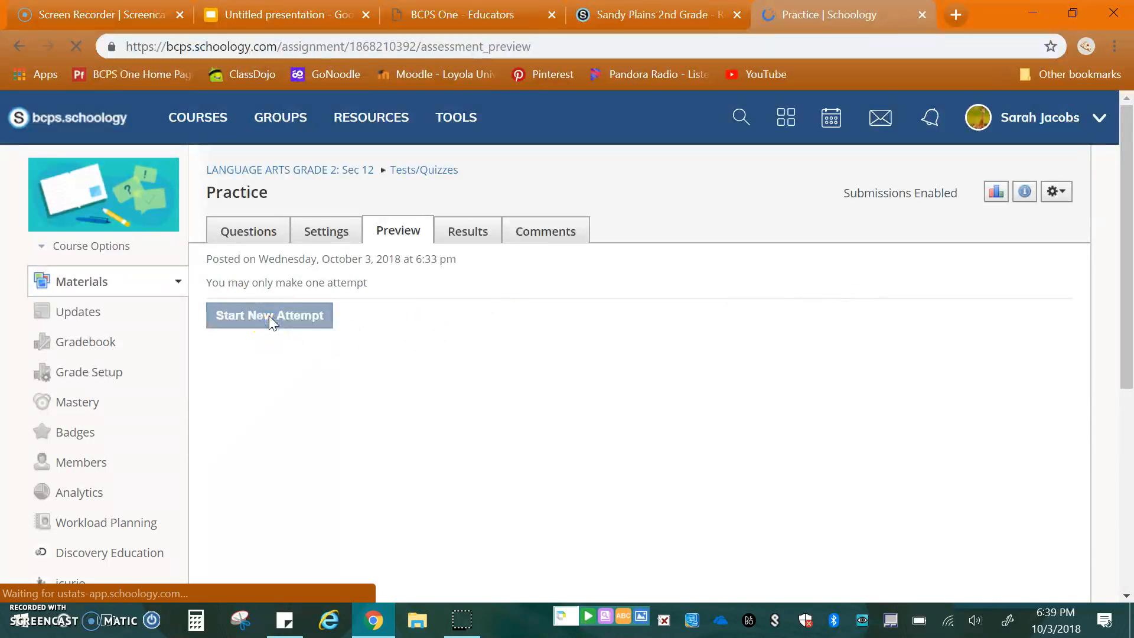
scroll(841, 378, down, 4)
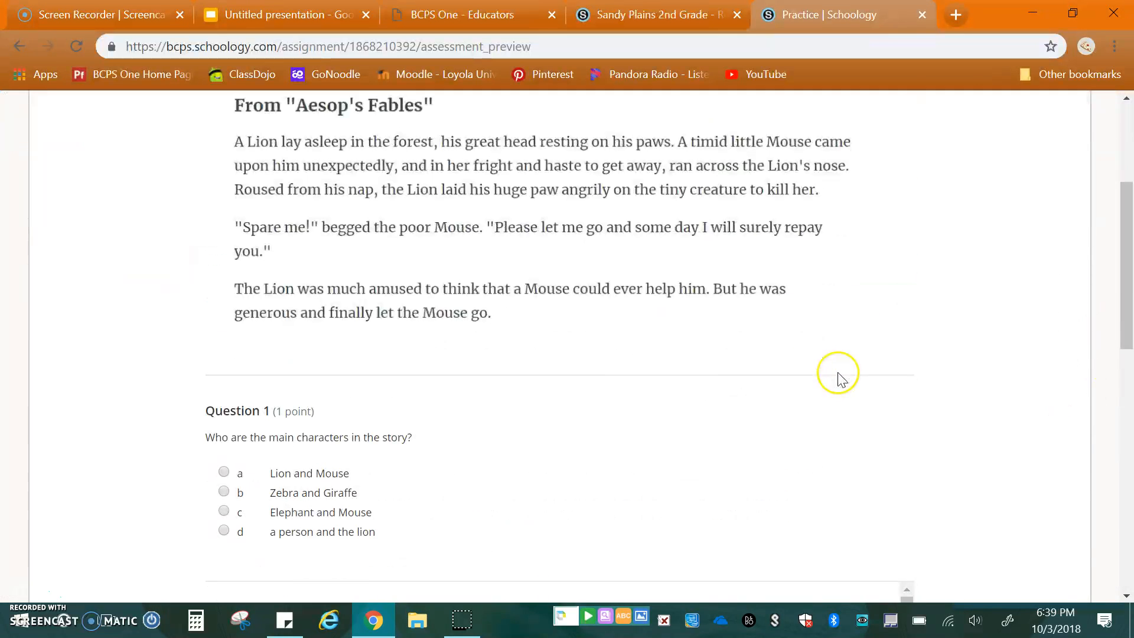
scroll(810, 384, down, 2)
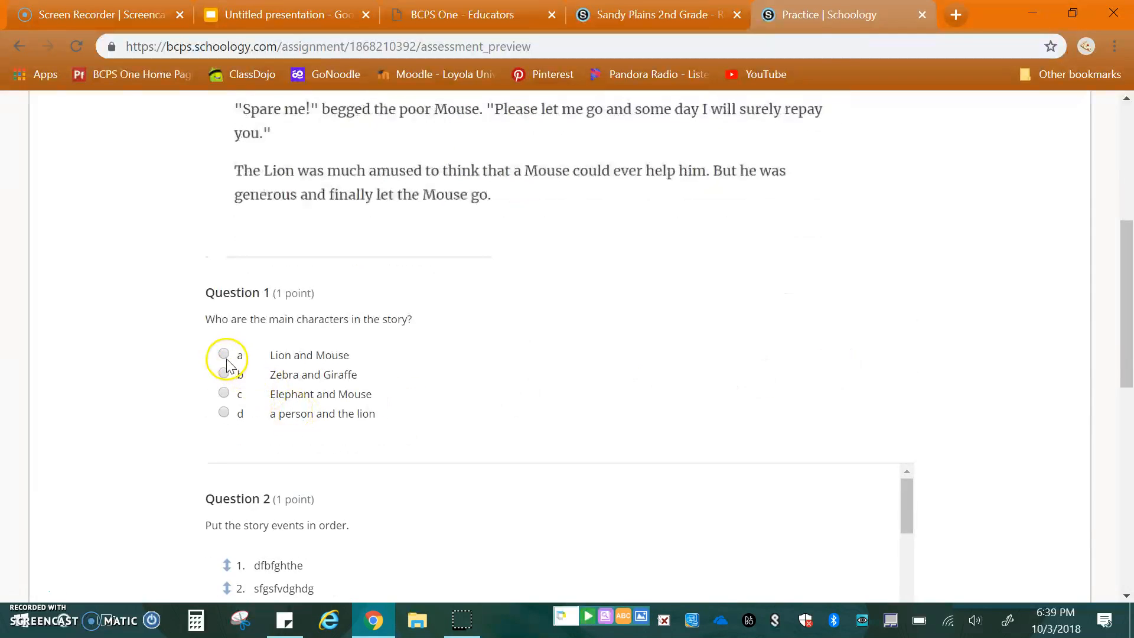
scroll(497, 418, down, 4)
mouse_move(228, 329)
mouse_down()
mouse_move(228, 376)
mouse_move(237, 326)
mouse_up()
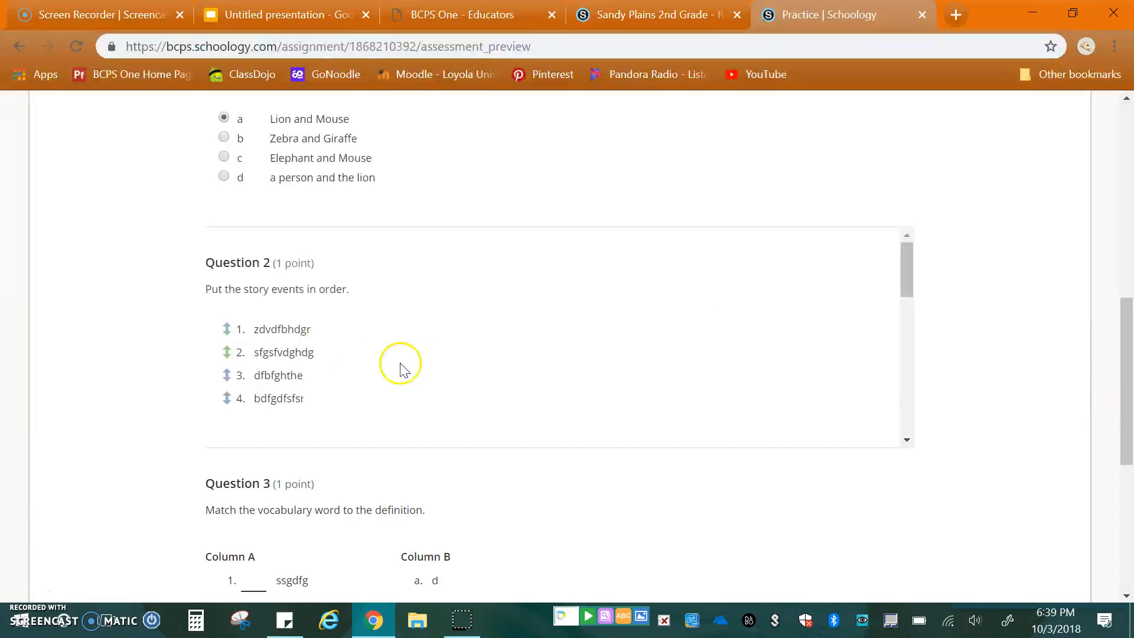
Answer the four matching items of question 3 in the preview with b, d, a and c, in that order.
scroll(402, 381, down, 3)
scroll(977, 350, up, 2)
scroll(979, 352, down, 7)
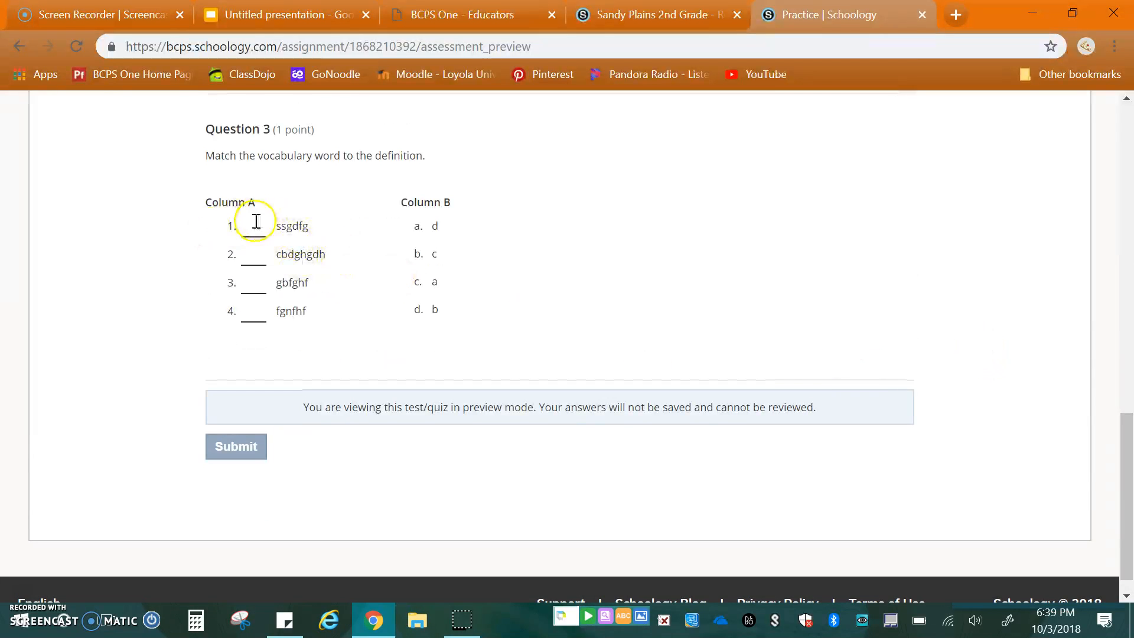
click(254, 230)
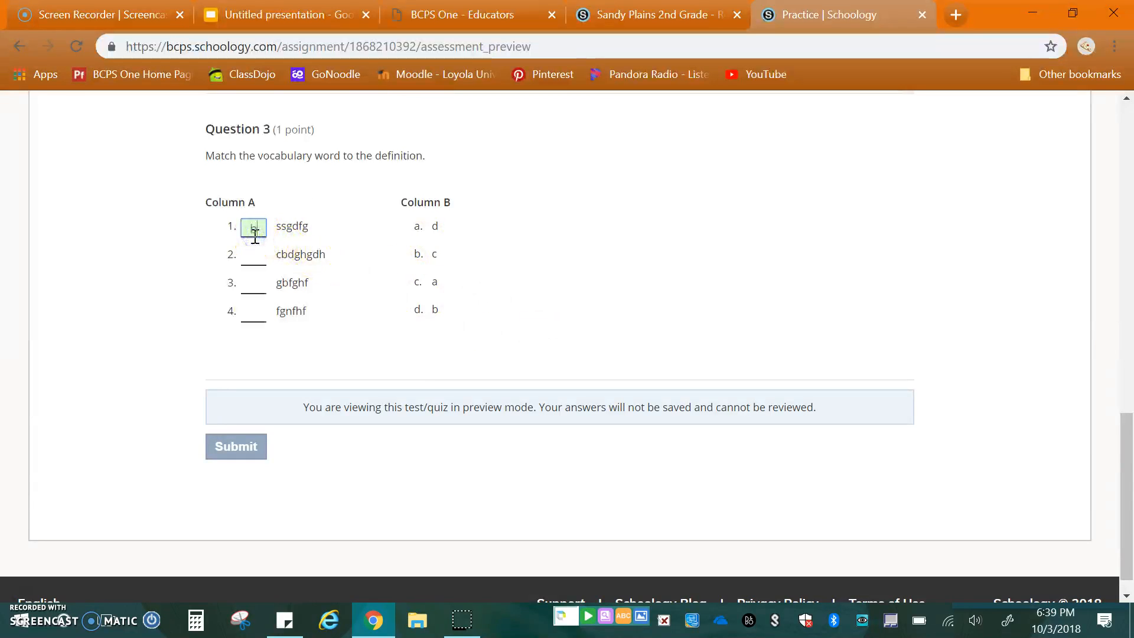
text(b)
click(254, 257)
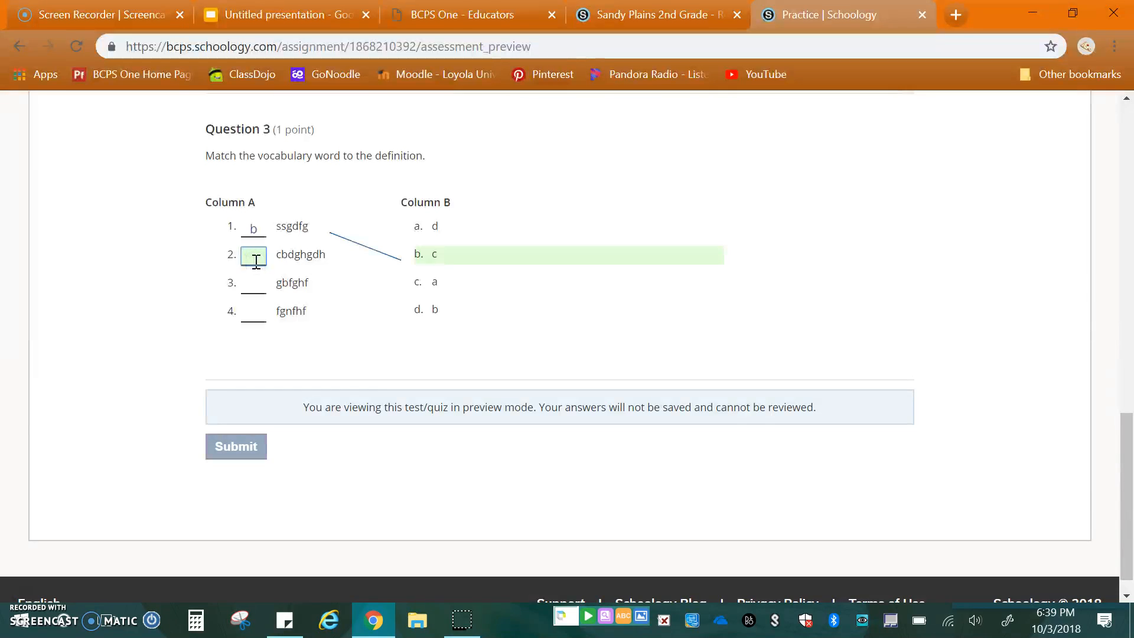
text(d)
click(254, 287)
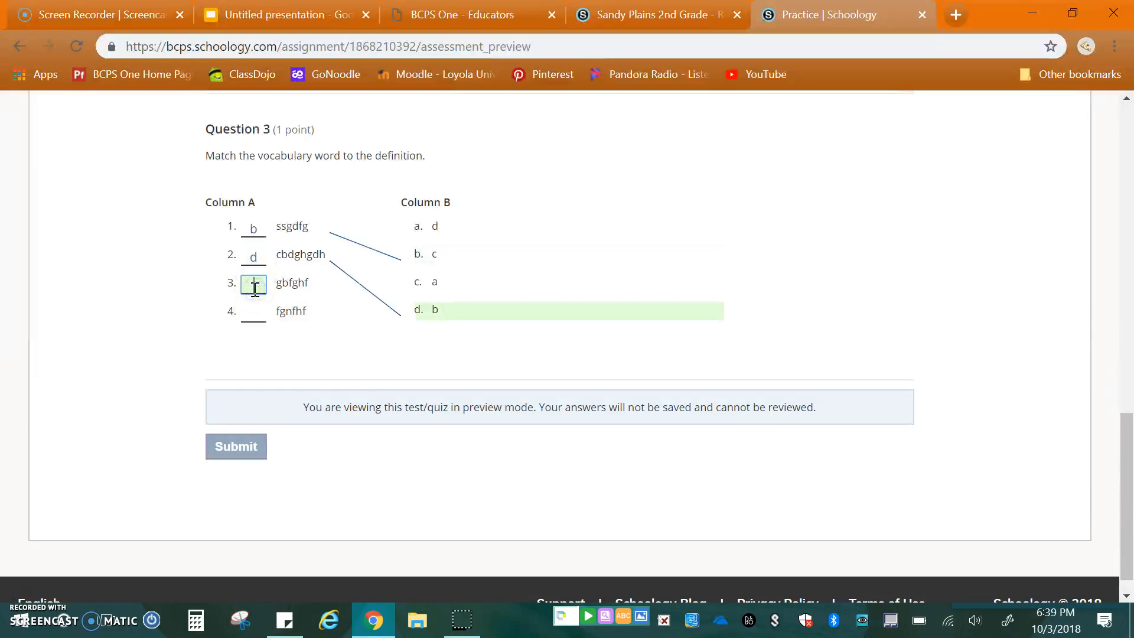
text(a)
click(254, 312)
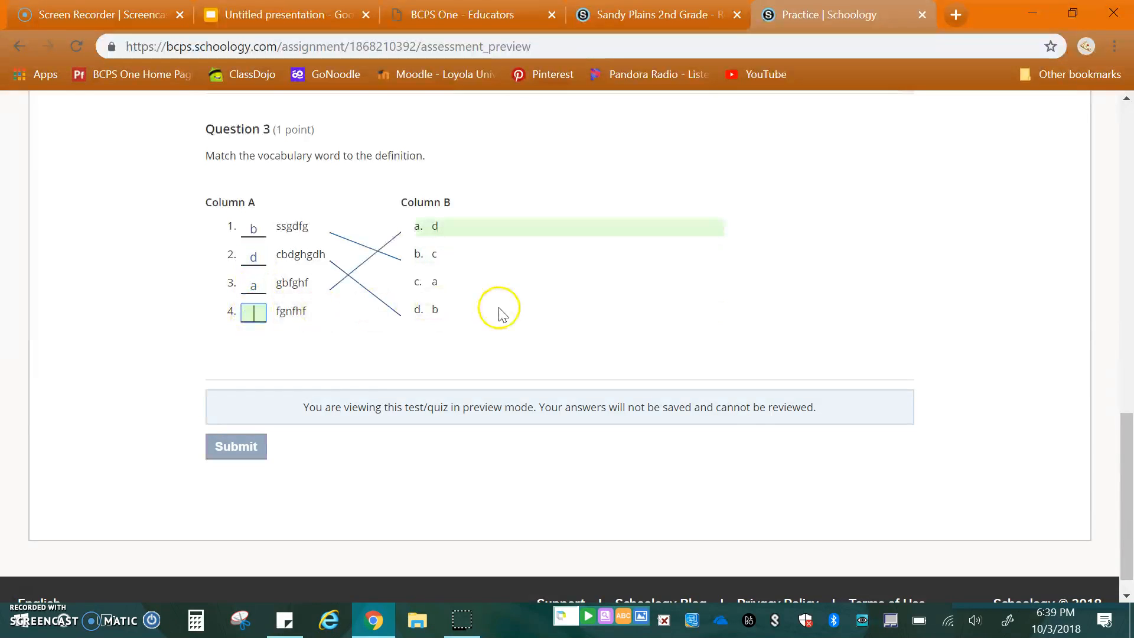
text(c)
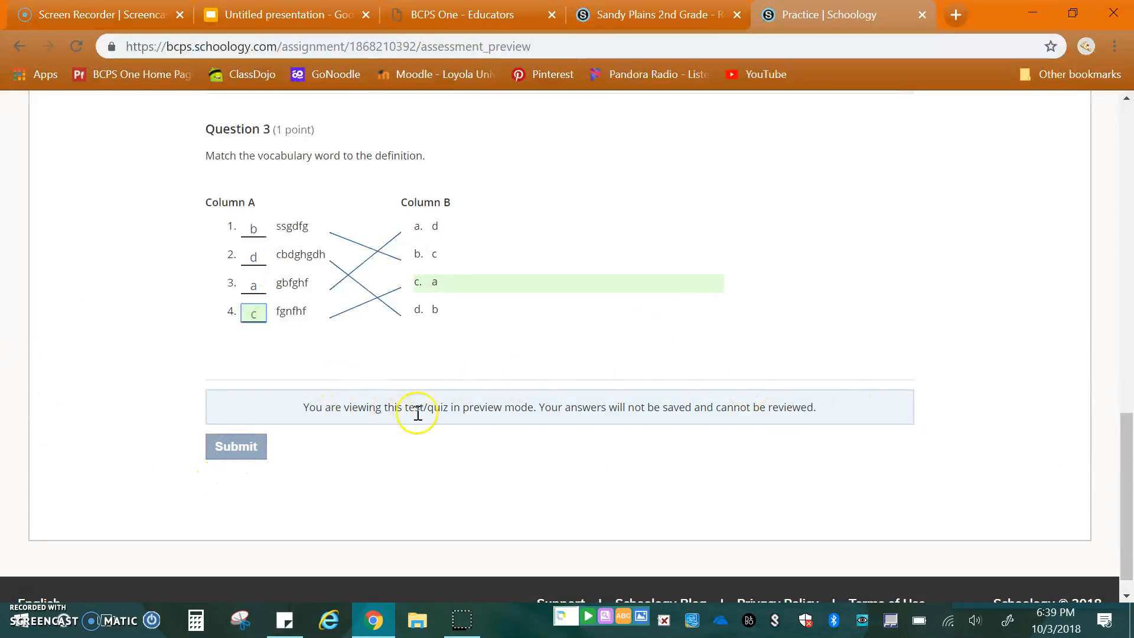
Leave the preview attempt, look through the quiz results by student and view the first student's attempts.
scroll(766, 335, up, 15)
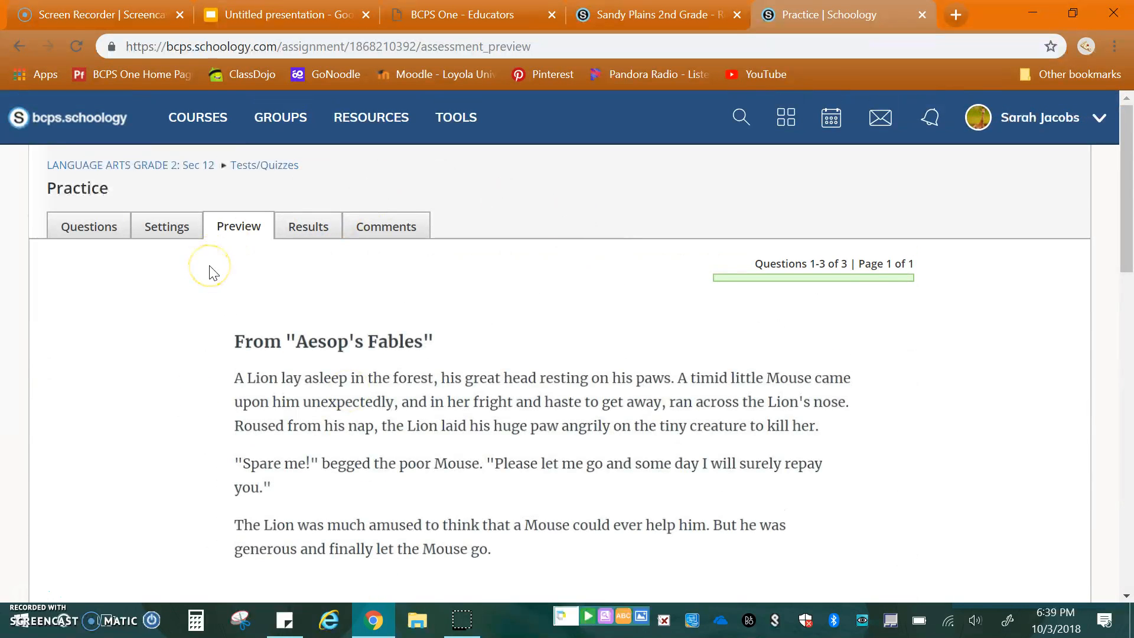
click(303, 226)
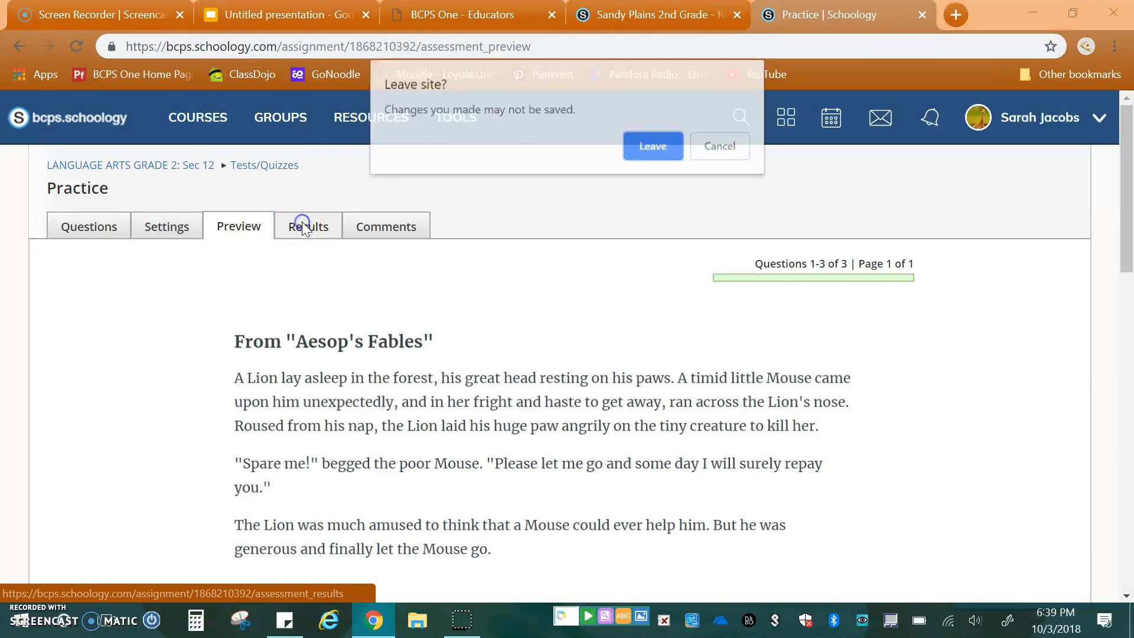
click(653, 146)
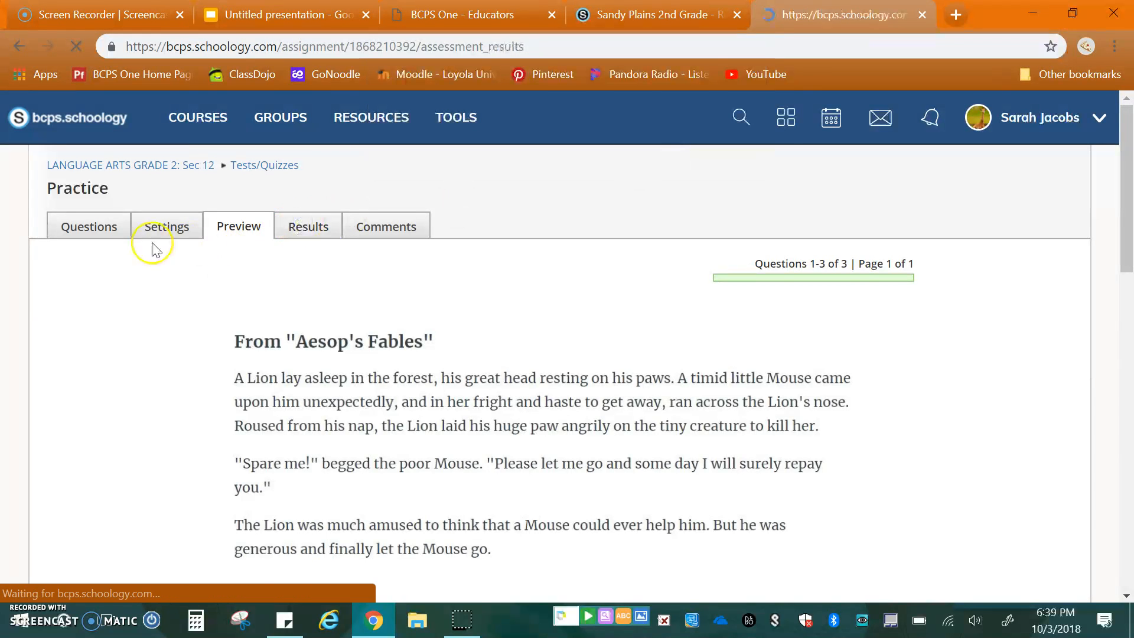
click(228, 228)
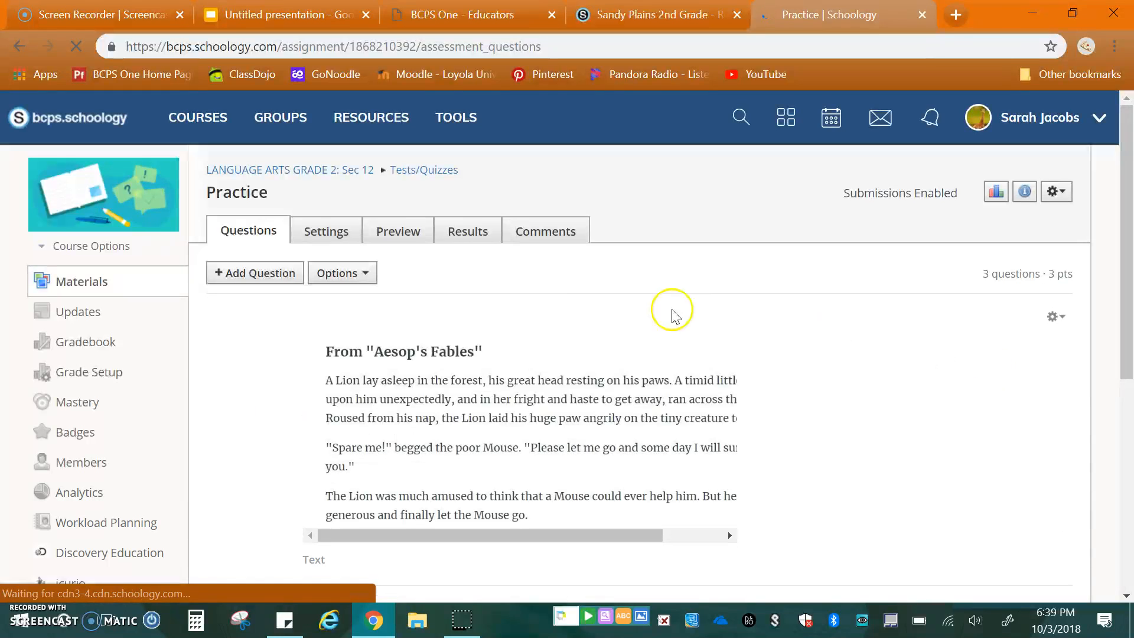
click(480, 230)
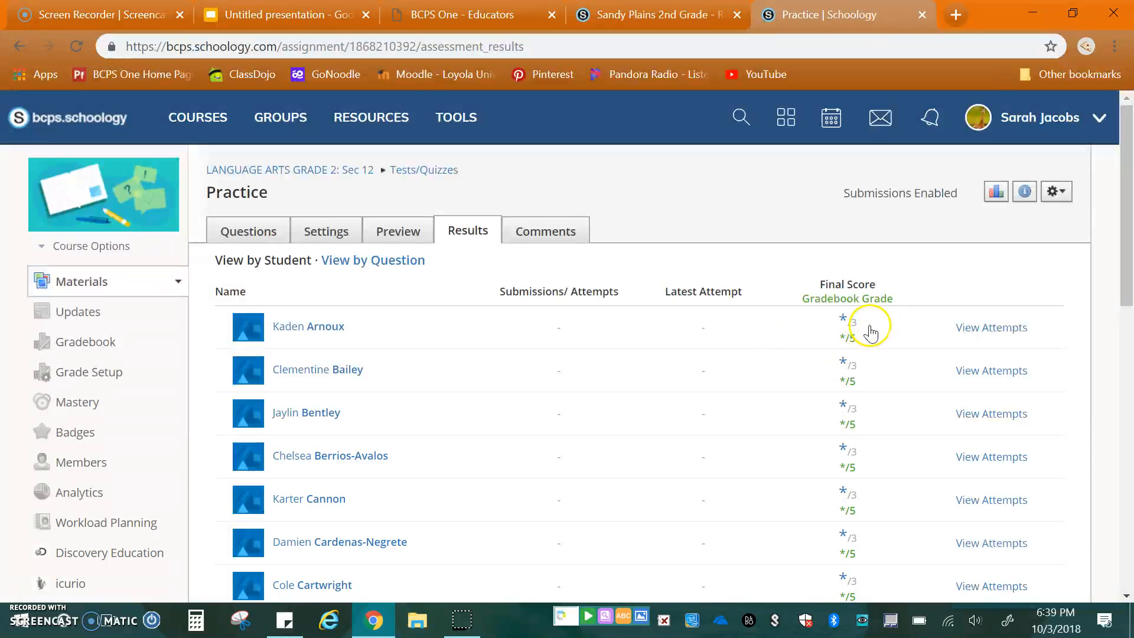
scroll(876, 327, down, 12)
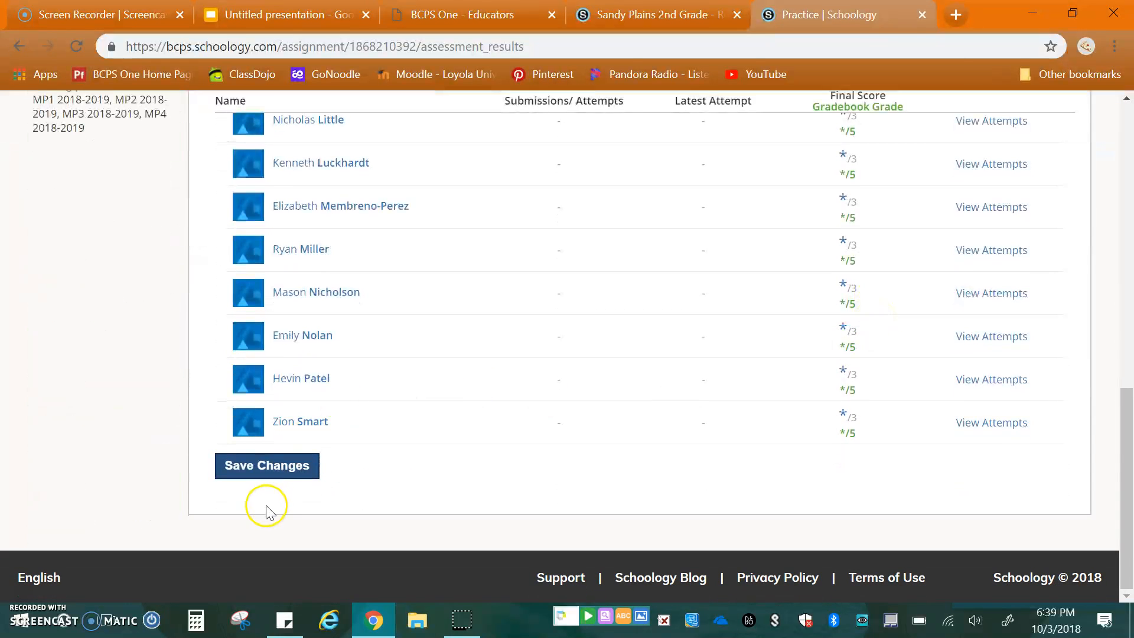
scroll(937, 448, up, 12)
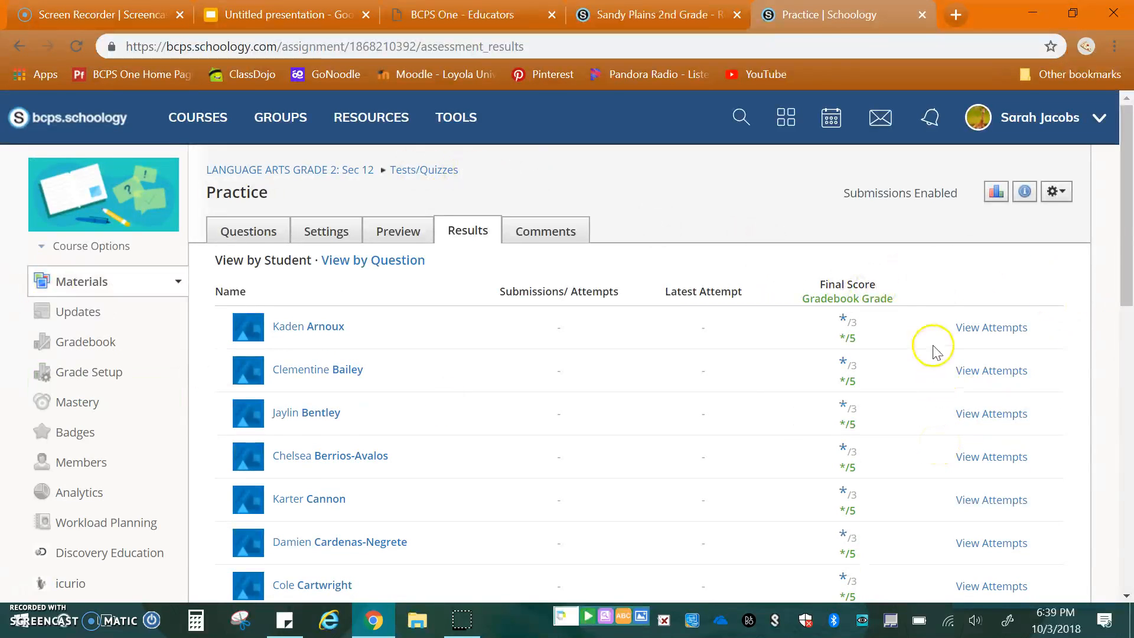
click(1016, 340)
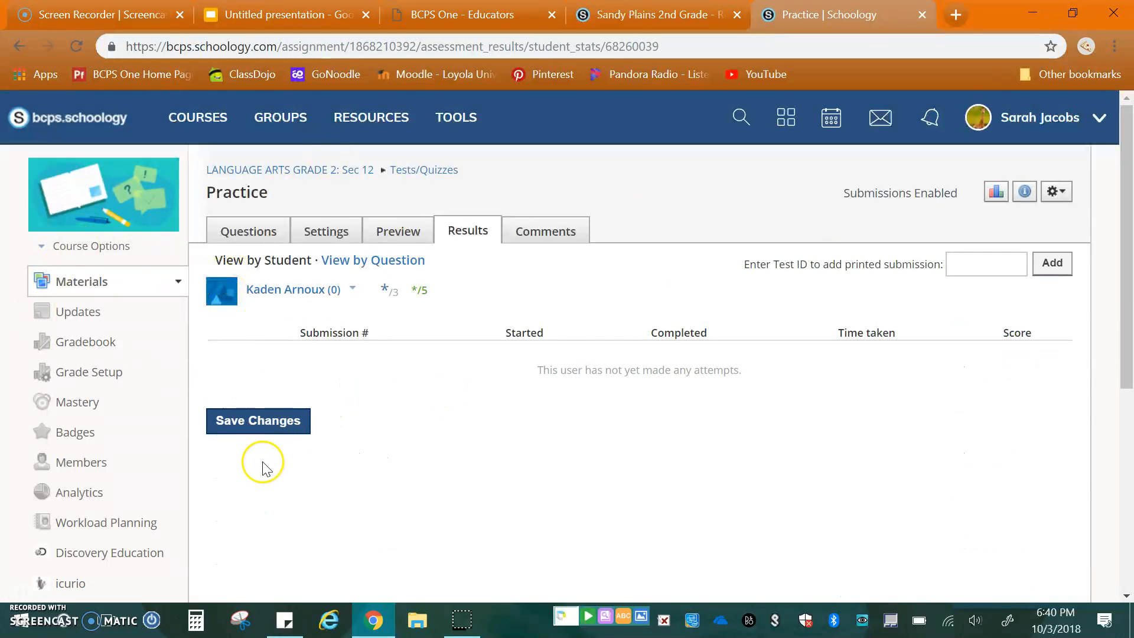
Return to the course materials and examine the actions available for the Practice quiz, including Publish.
click(248, 232)
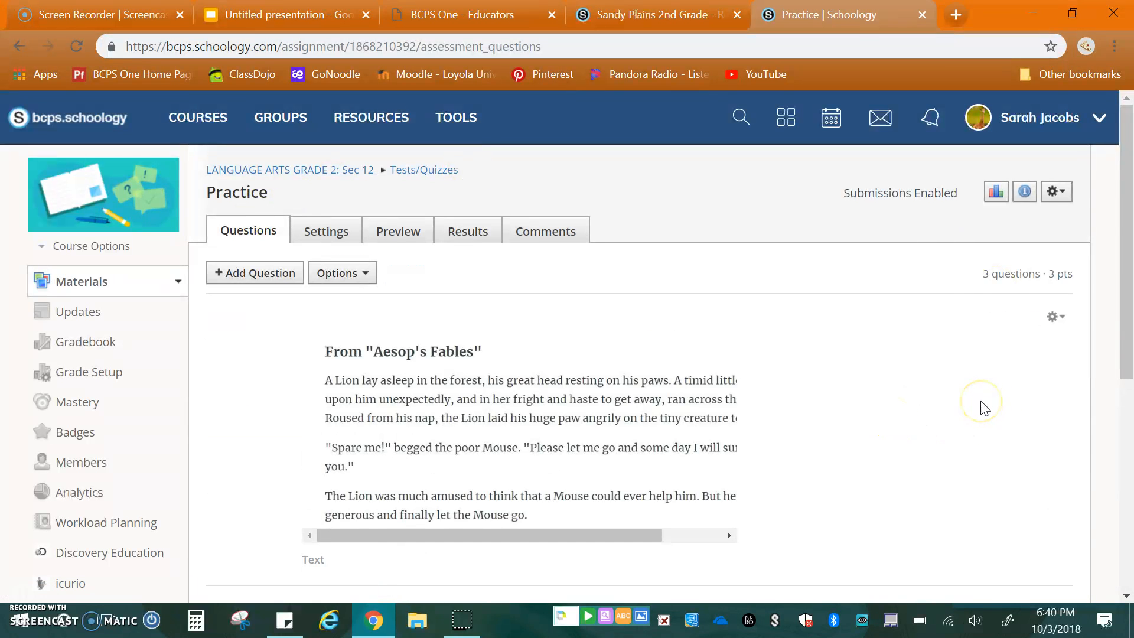
click(72, 290)
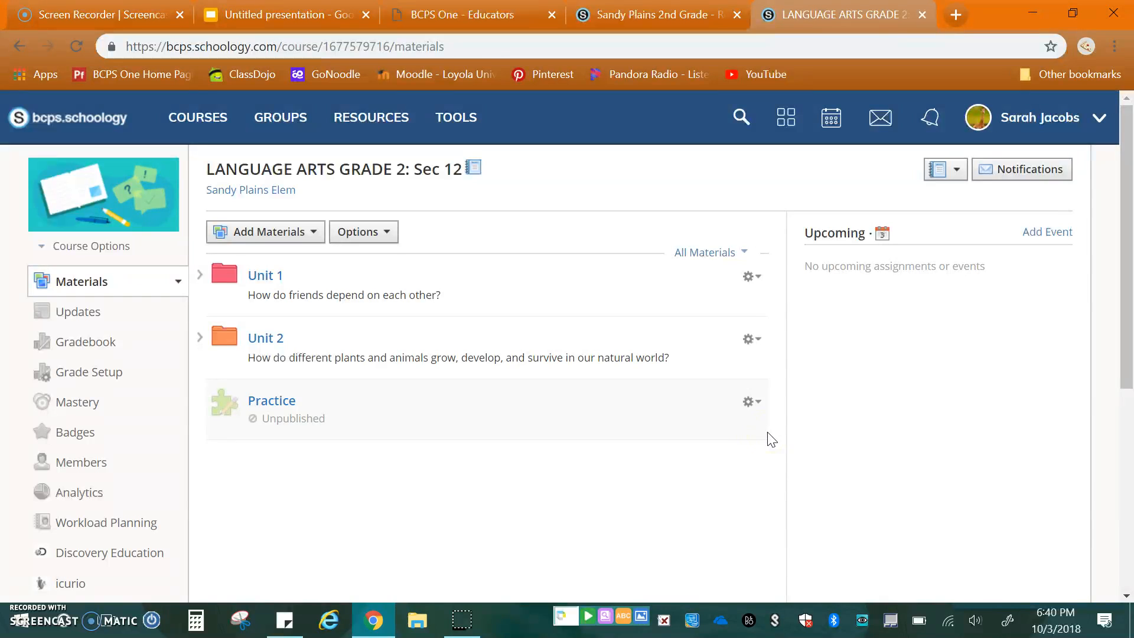
click(754, 403)
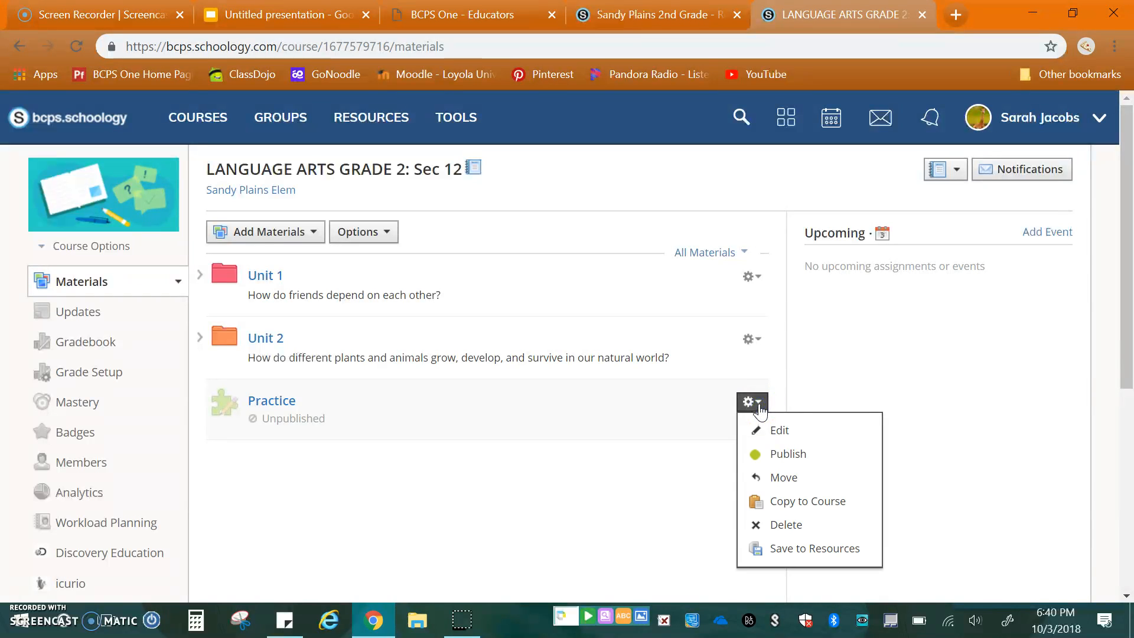
click(787, 466)
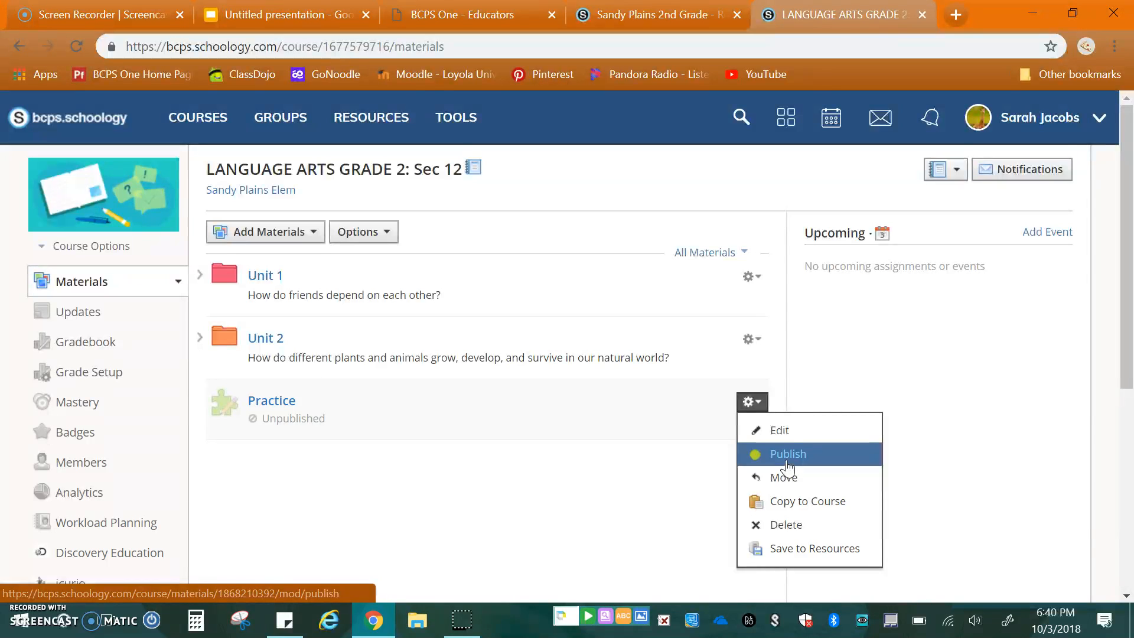
click(610, 508)
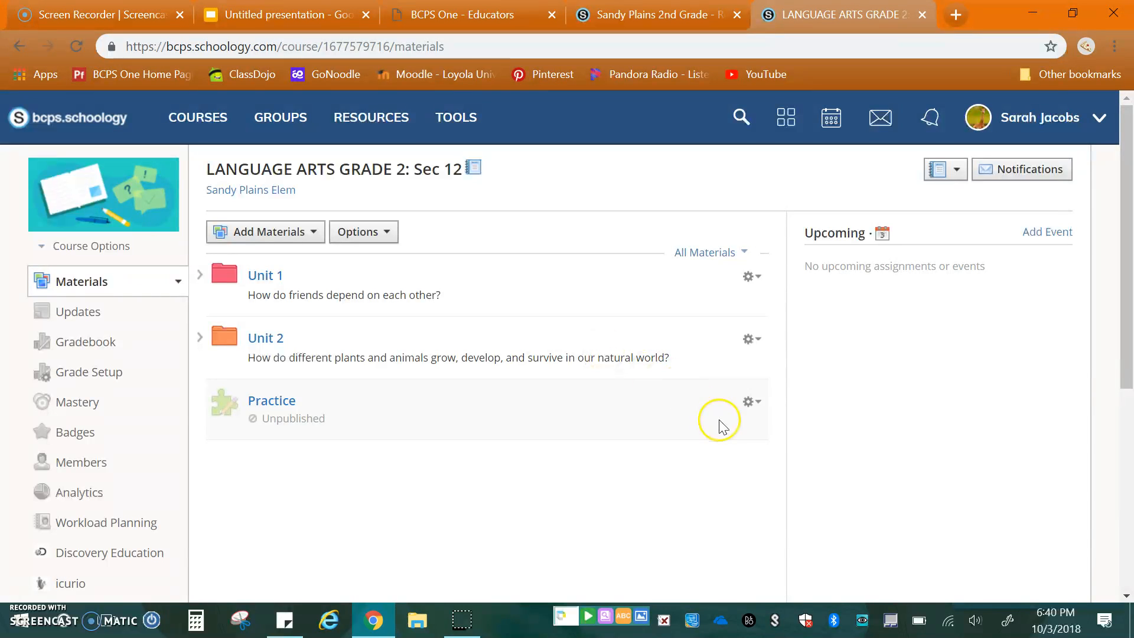
Look through the courses the Practice quiz can be copied to, and cancel without copying.
click(749, 402)
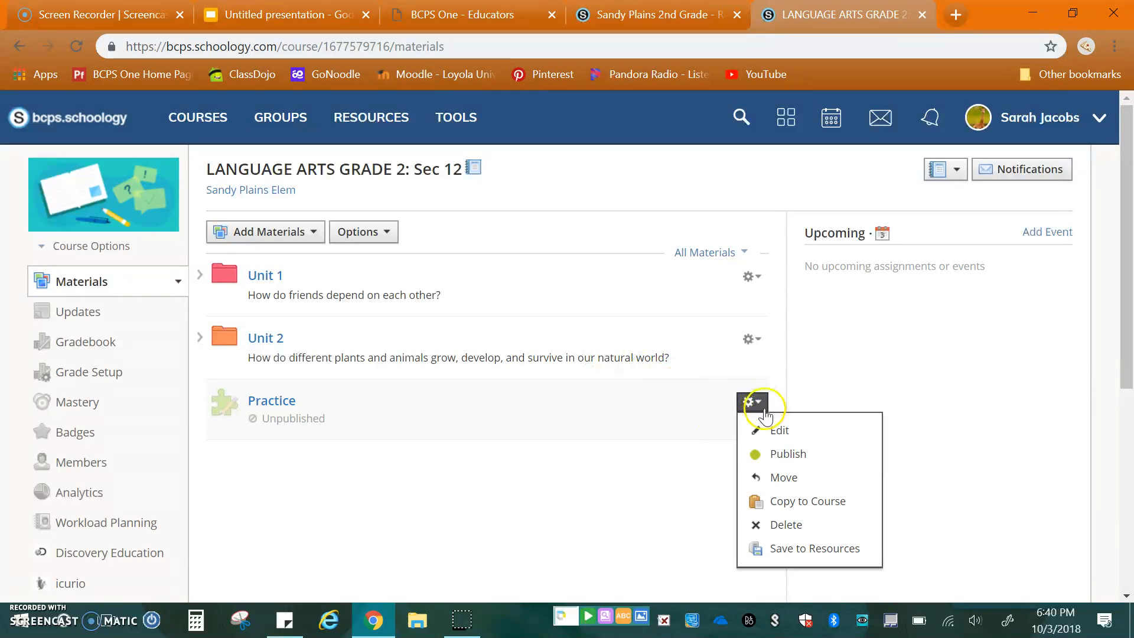
click(792, 499)
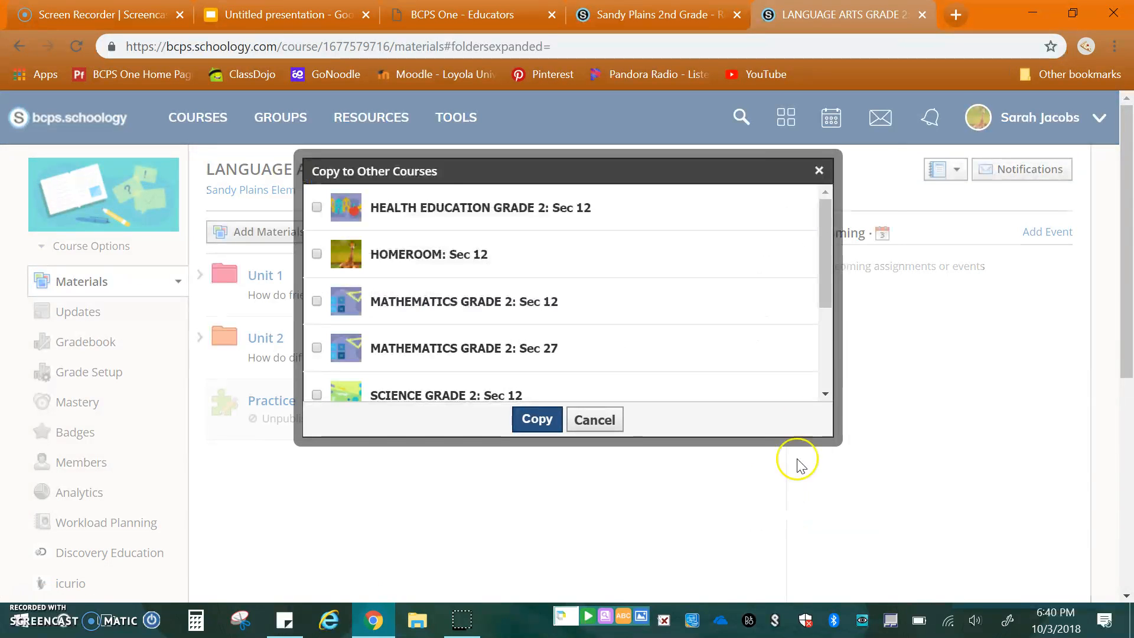
drag(825, 223, 805, 341)
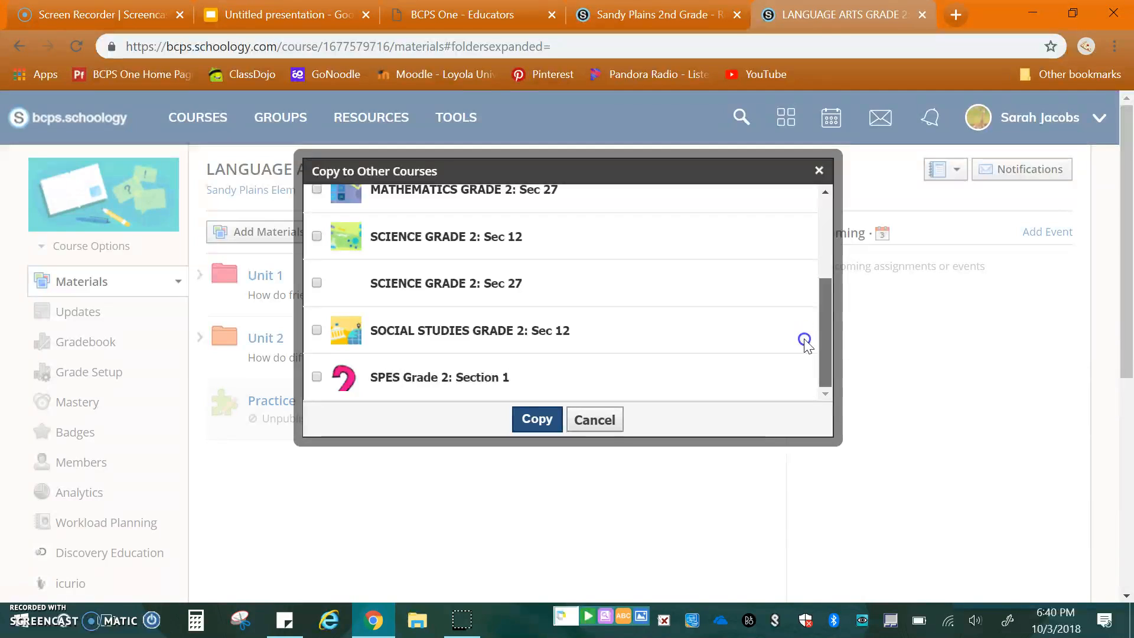
click(595, 419)
Examine the Save to Resources options for the Practice quiz with the Sandy Plains 2nd Grade collection and its folders, and cancel without saving.
click(752, 402)
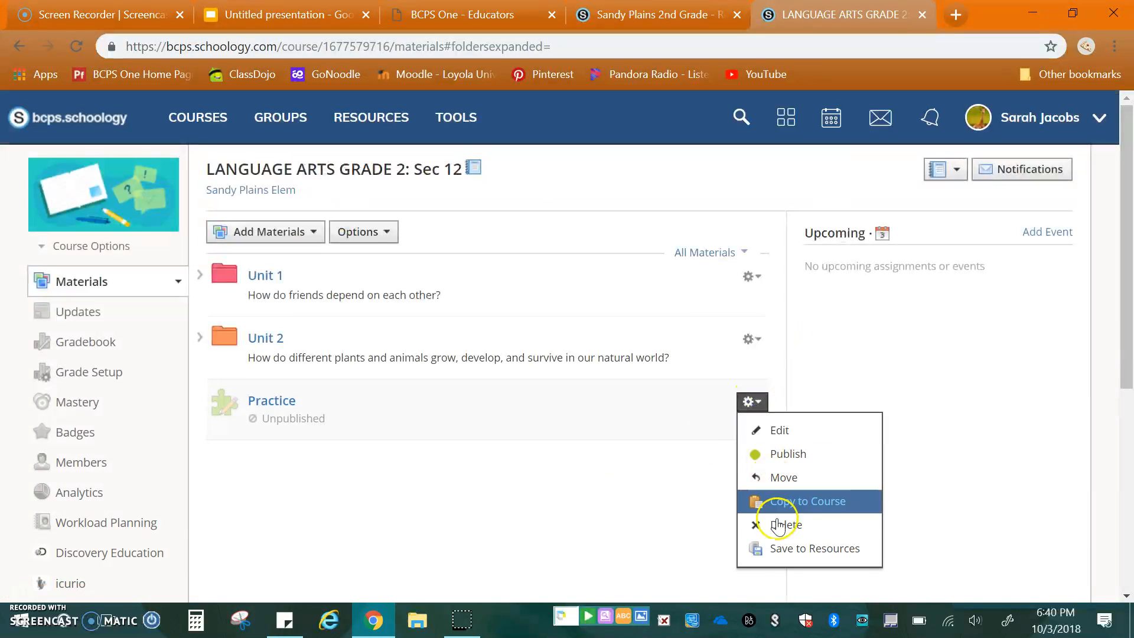
click(779, 548)
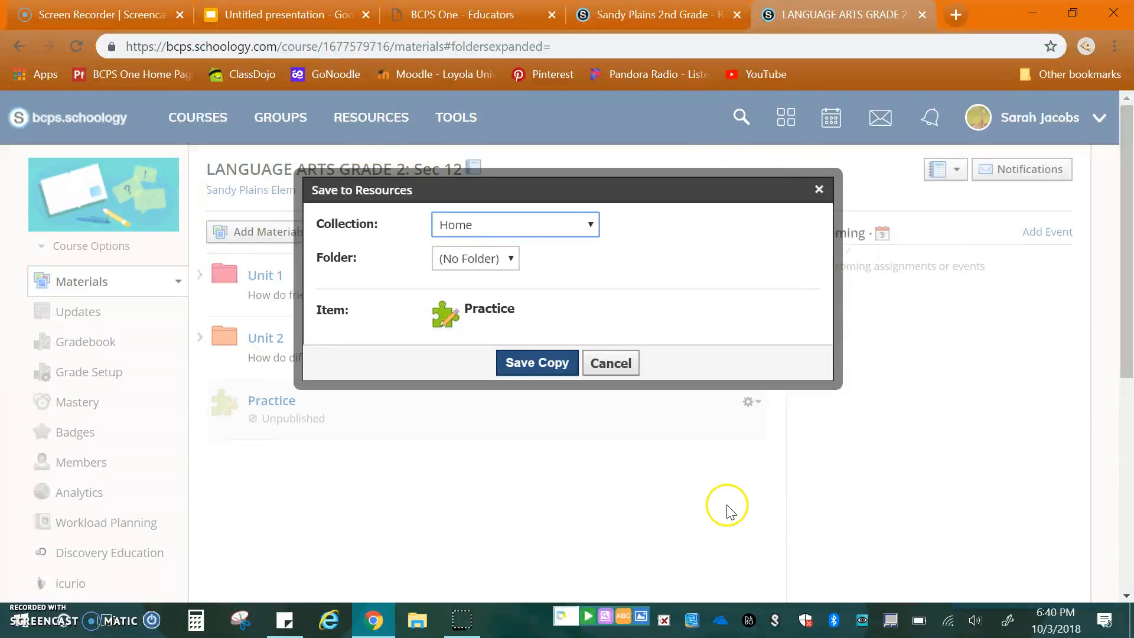
click(555, 225)
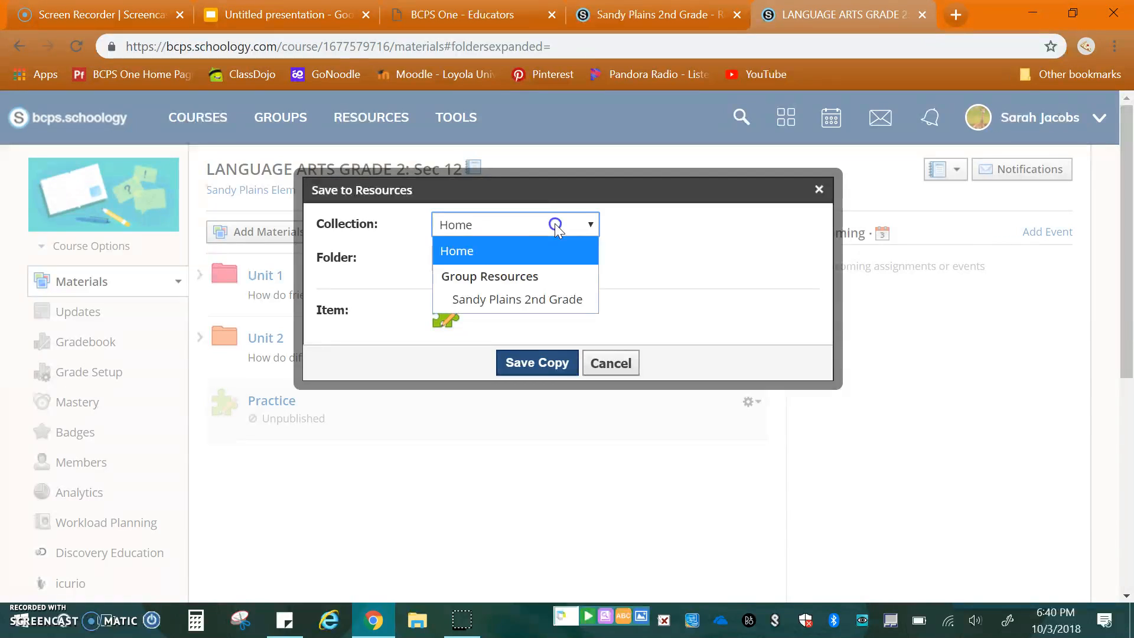
click(544, 304)
click(549, 260)
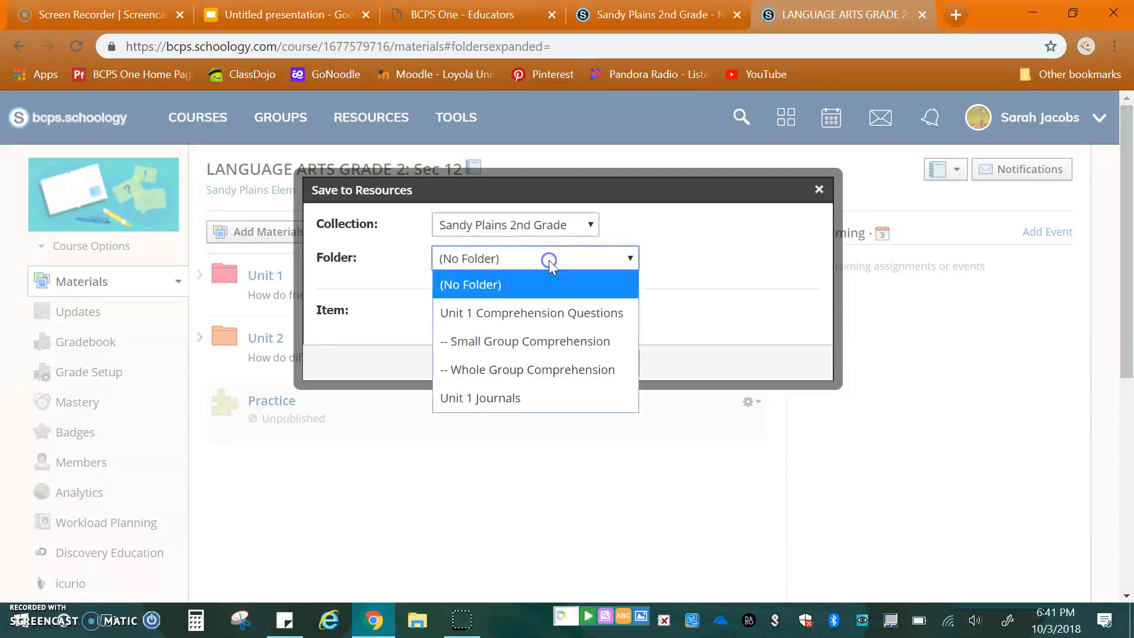
click(703, 295)
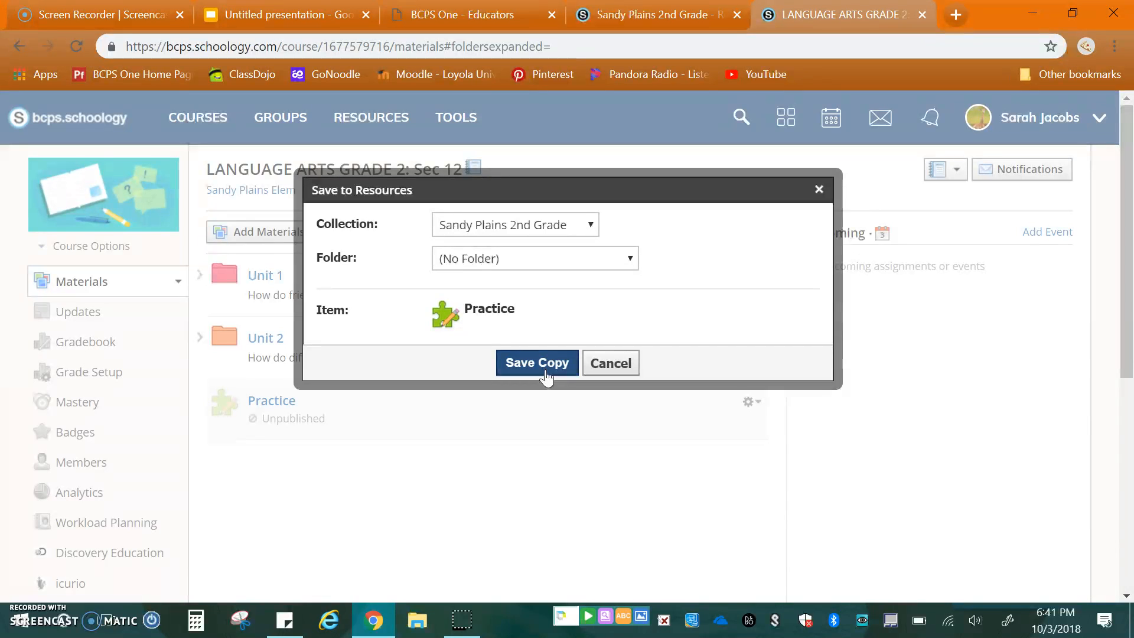
click(633, 370)
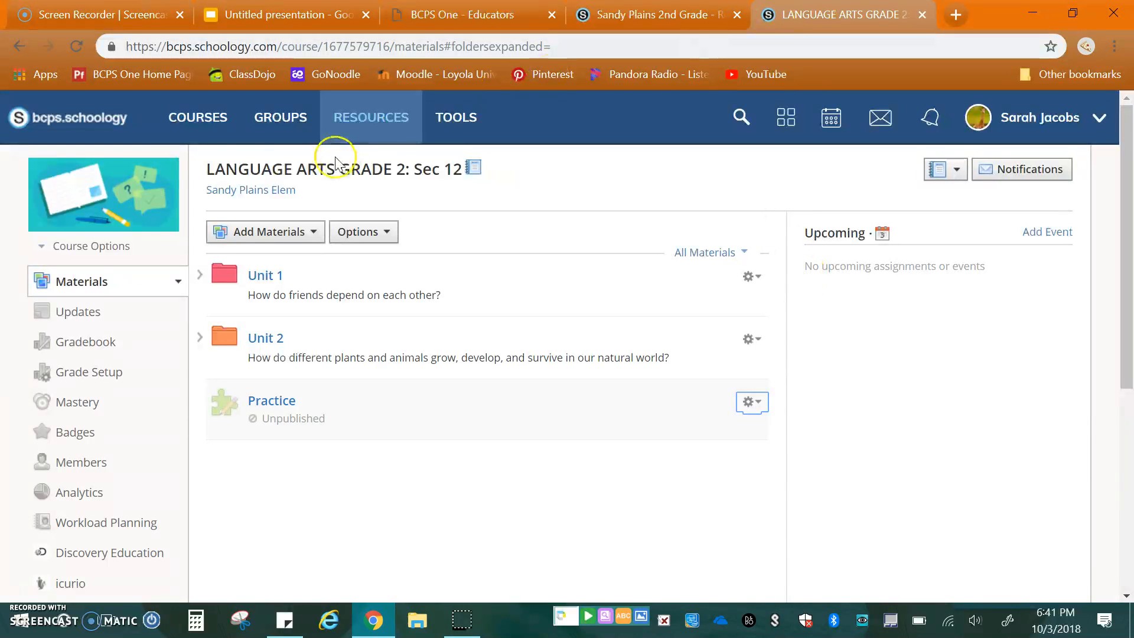
Open the Sandy Plains 2nd Grade group in a new tab, replacing its old tab, and show the group's resources.
click(273, 127)
right_click(976, 268)
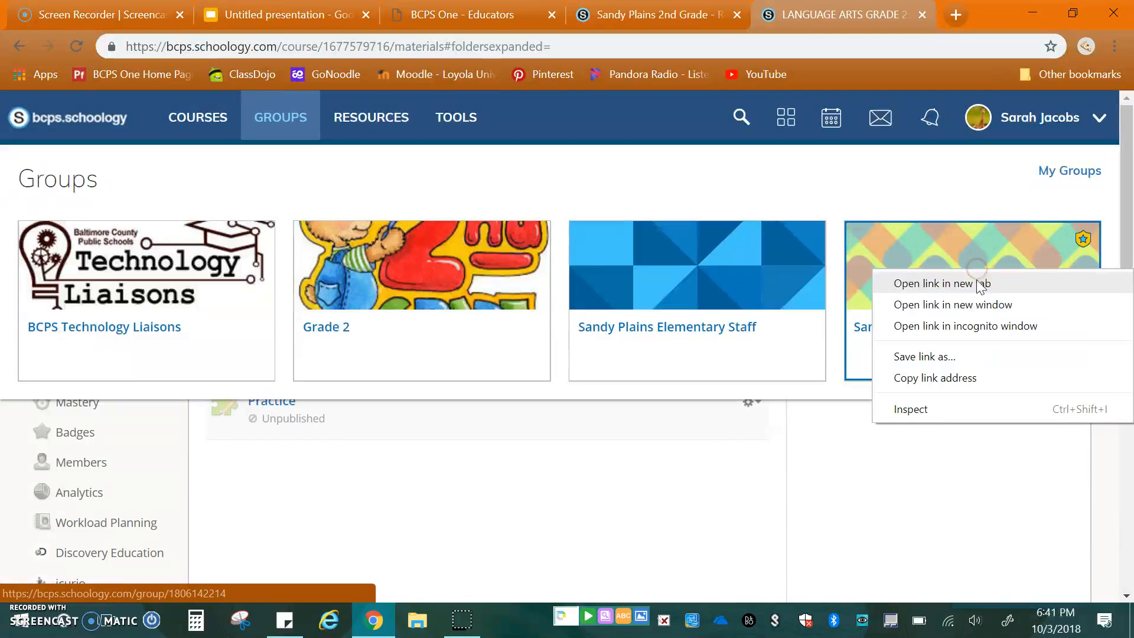
click(981, 285)
click(611, 16)
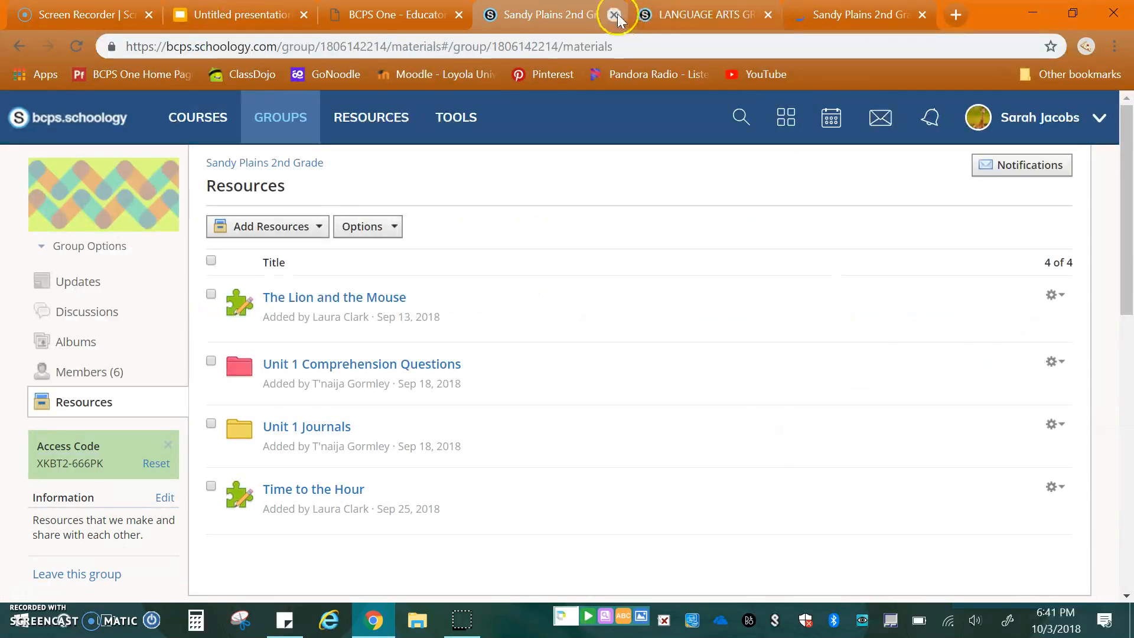
click(614, 14)
click(703, 14)
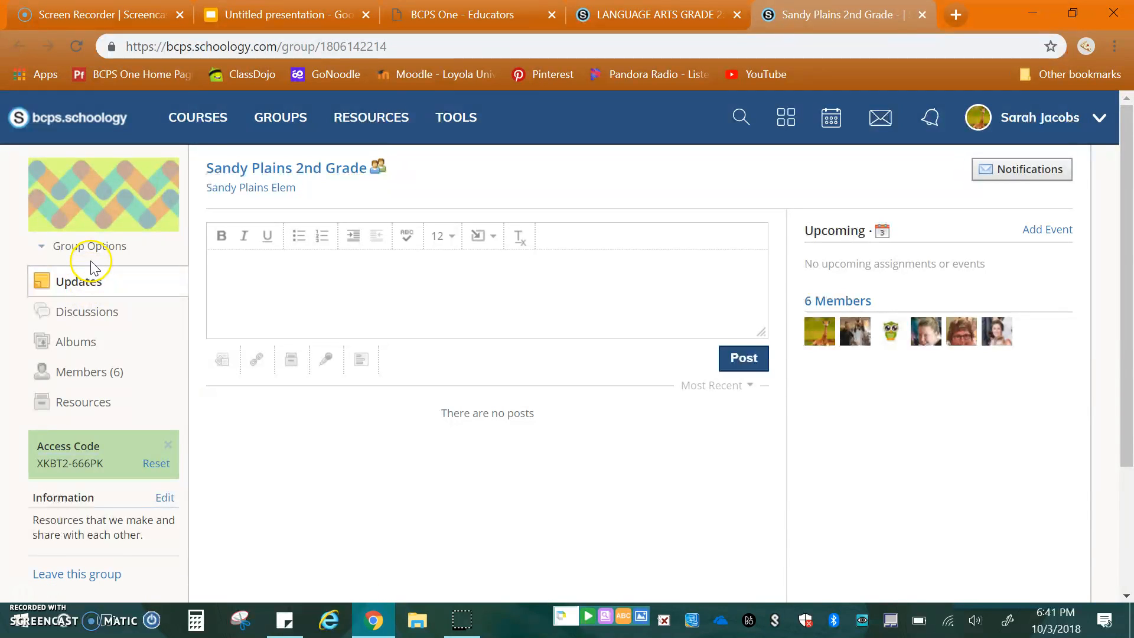
click(84, 401)
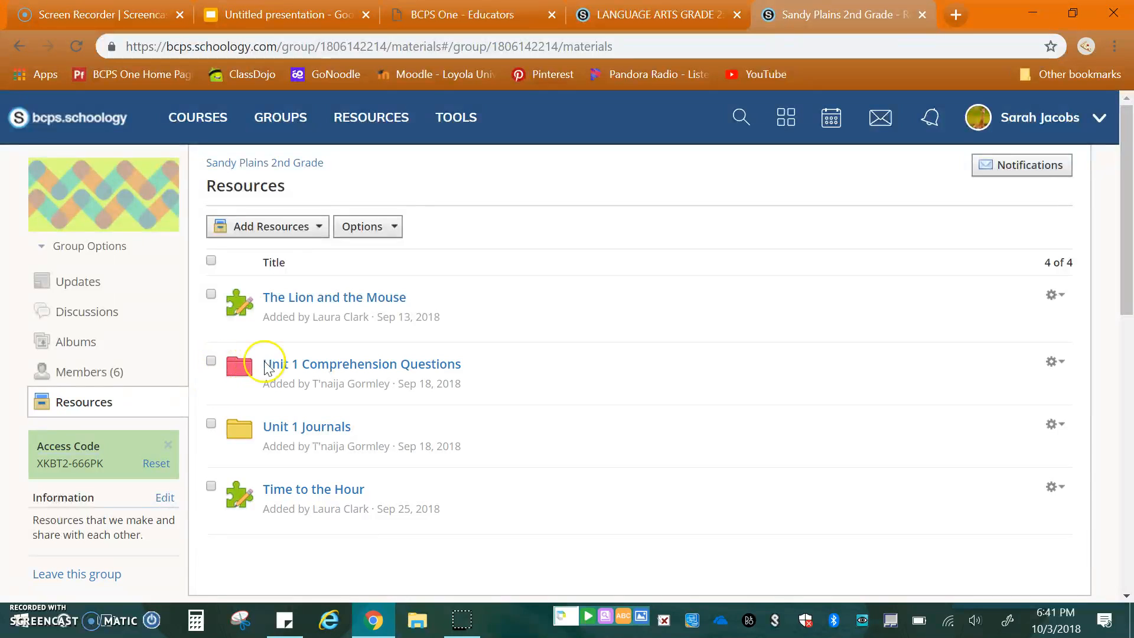
Look inside the Small Group Comprehension and Whole Group Comprehension folders of Unit 1 Comprehension Questions.
click(313, 366)
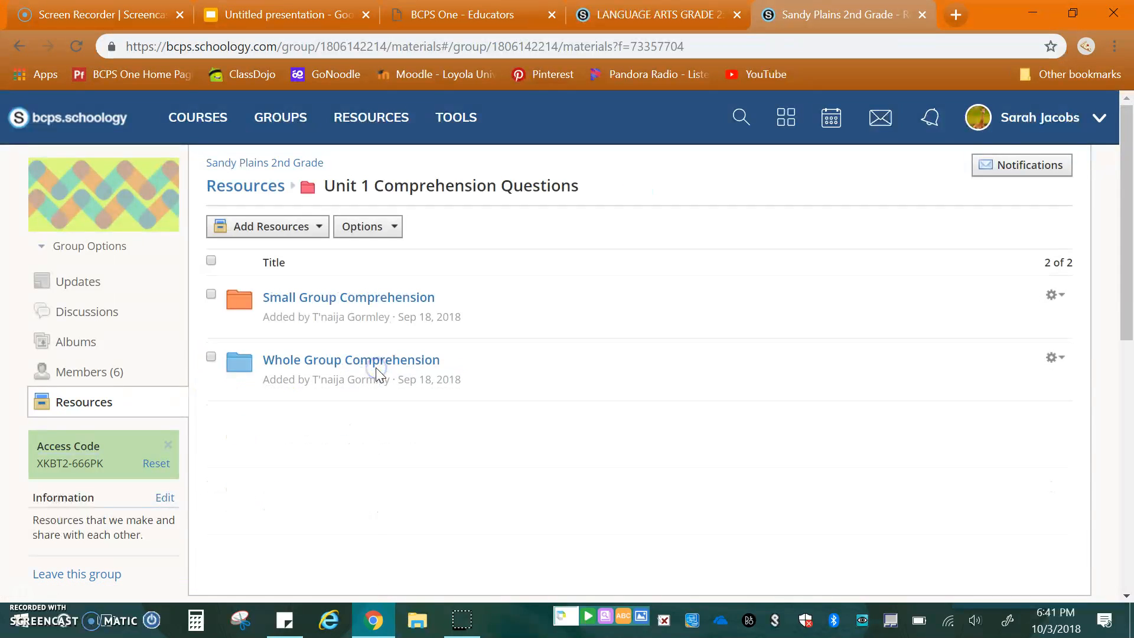
click(367, 297)
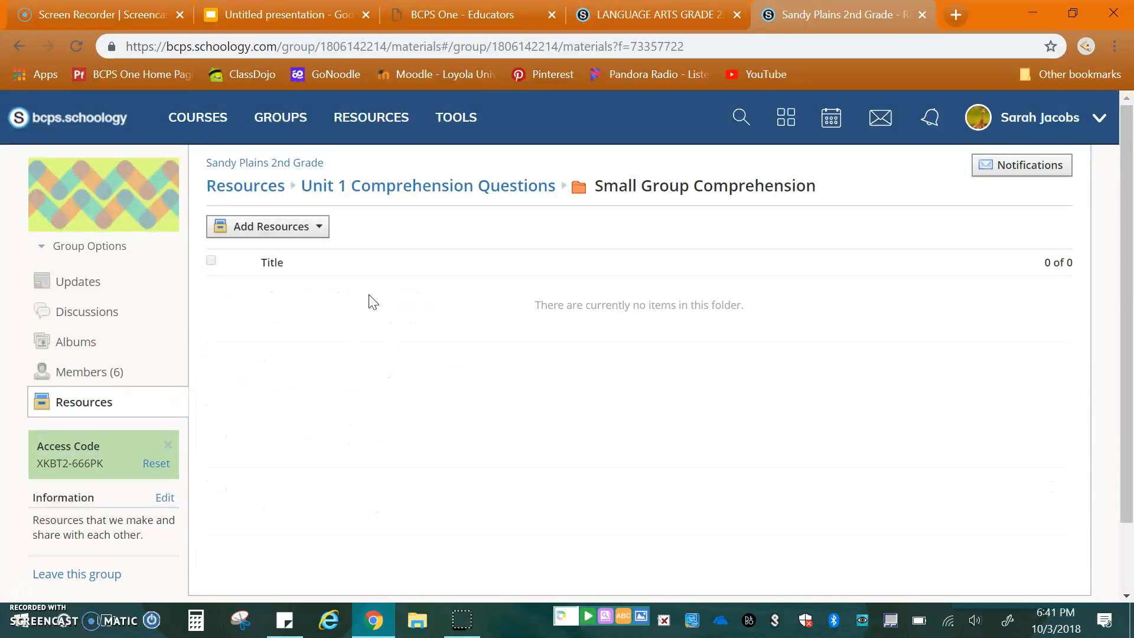
click(519, 187)
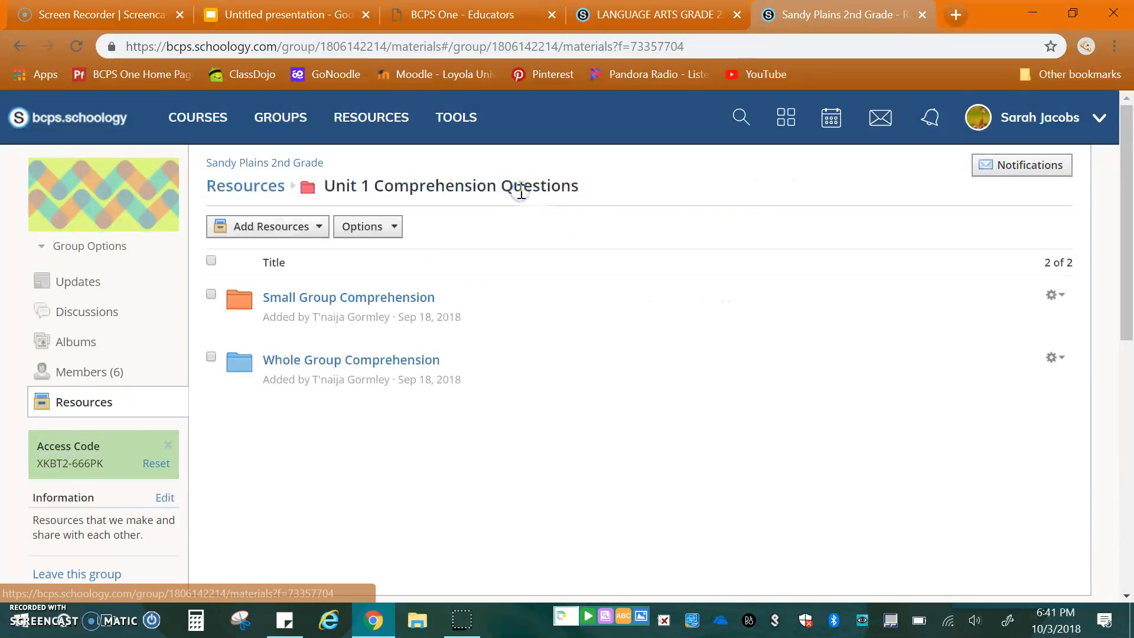
click(353, 359)
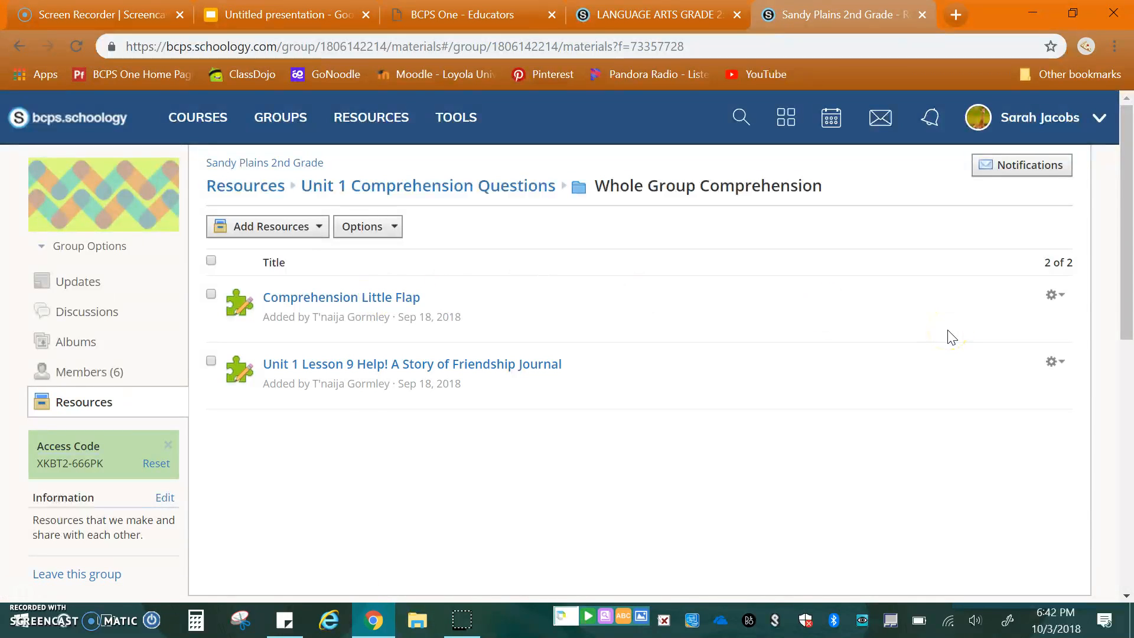
Examine the collections the Comprehension Little Flap quiz can be copied to, and close the dialog without copying.
click(1059, 298)
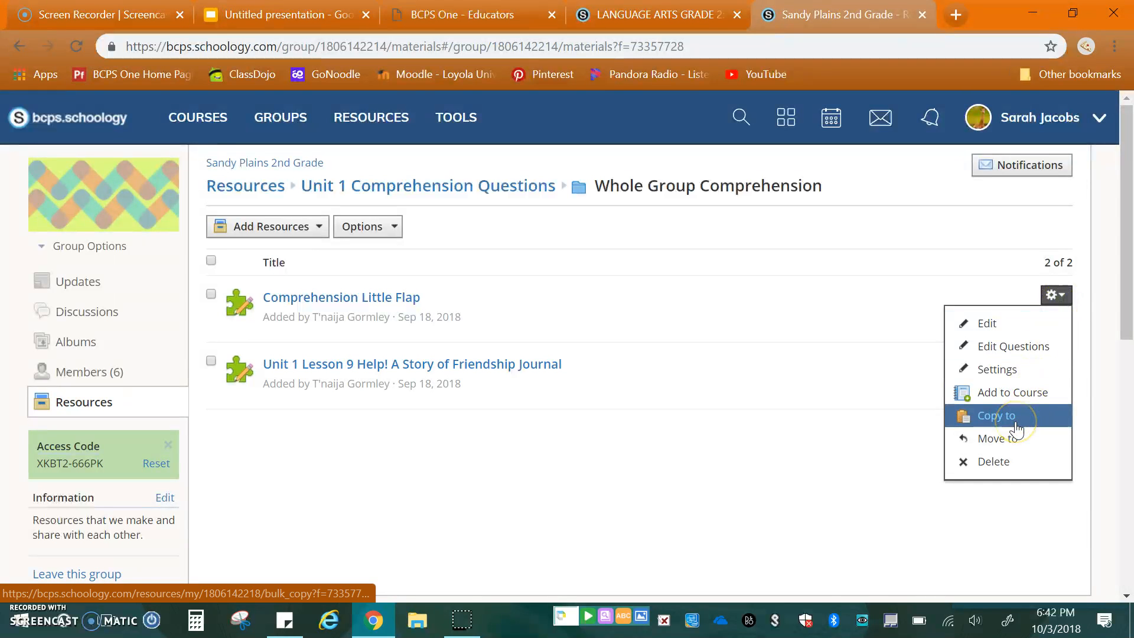
click(997, 416)
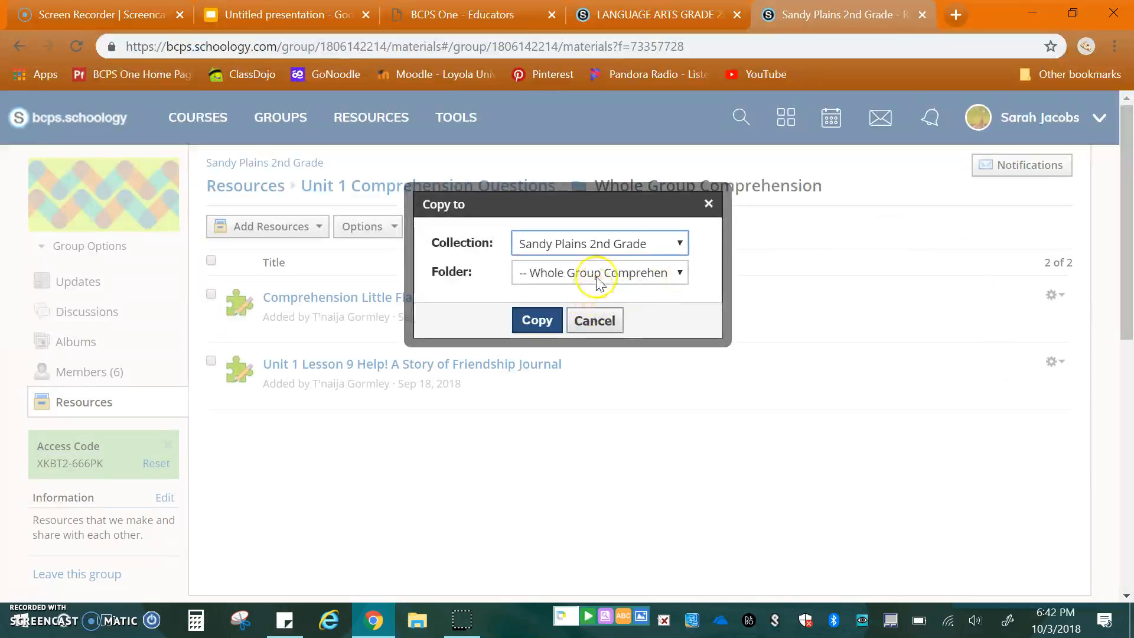
click(613, 244)
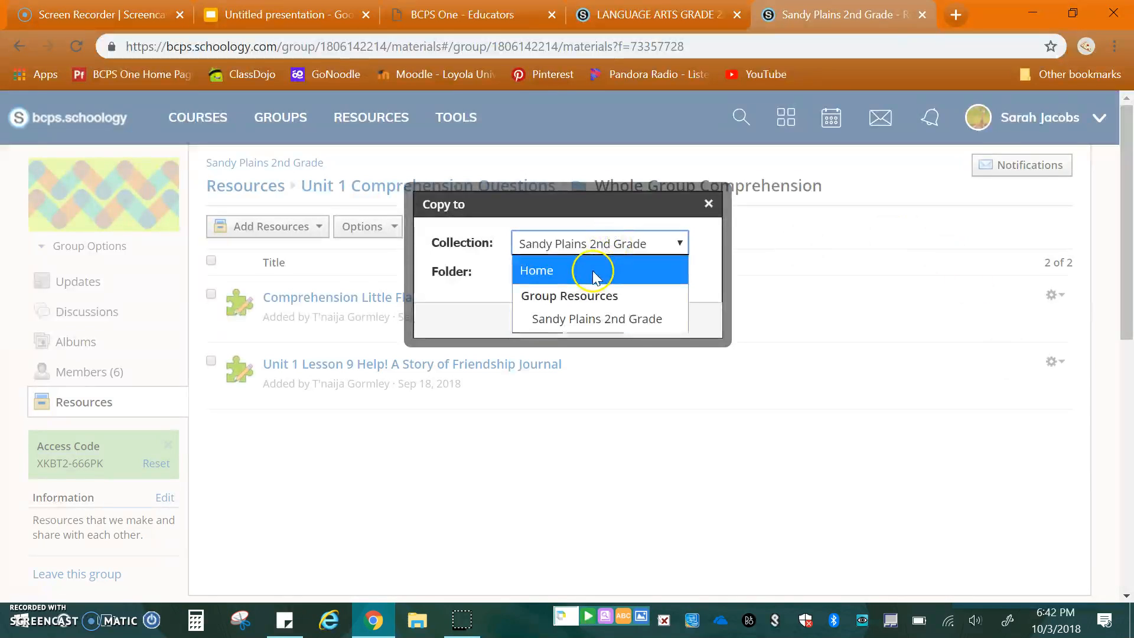
click(721, 274)
click(673, 268)
click(693, 239)
click(708, 204)
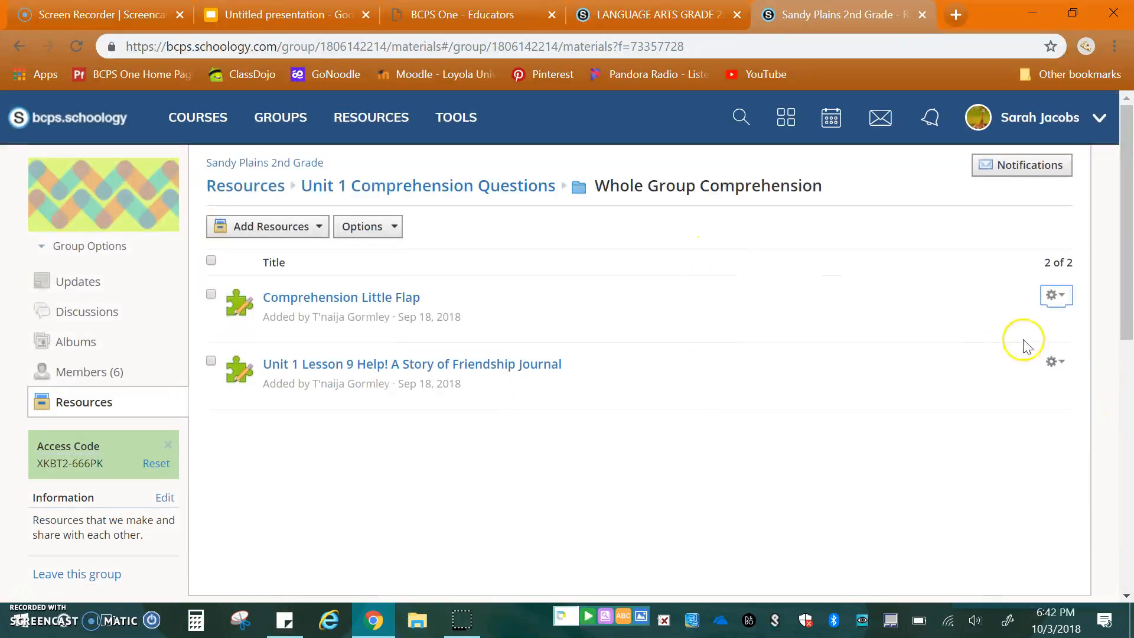
Add the Comprehension Little Flap quiz to the course LANGUAGE ARTS GRADE 2: Sec 12, keeping the default settings.
click(1049, 295)
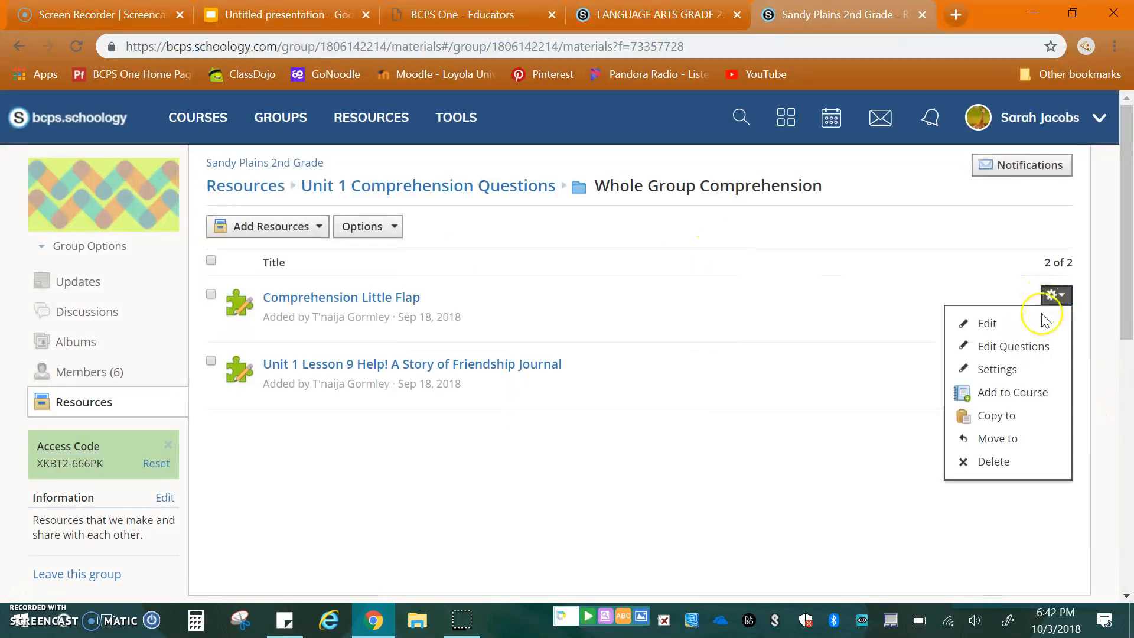
click(1022, 414)
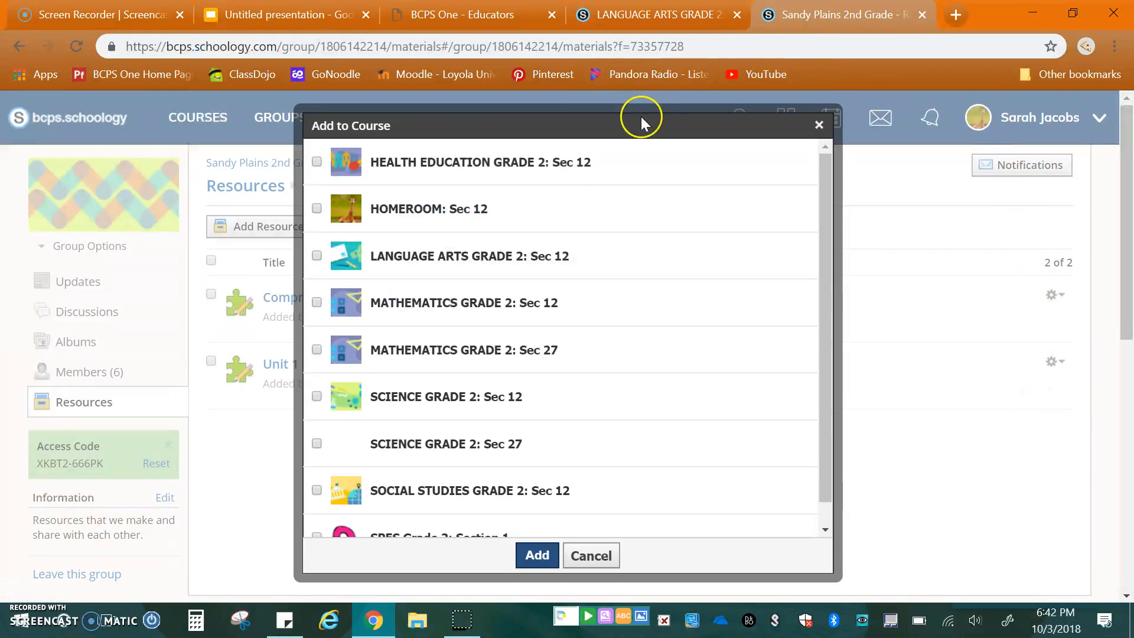
click(316, 256)
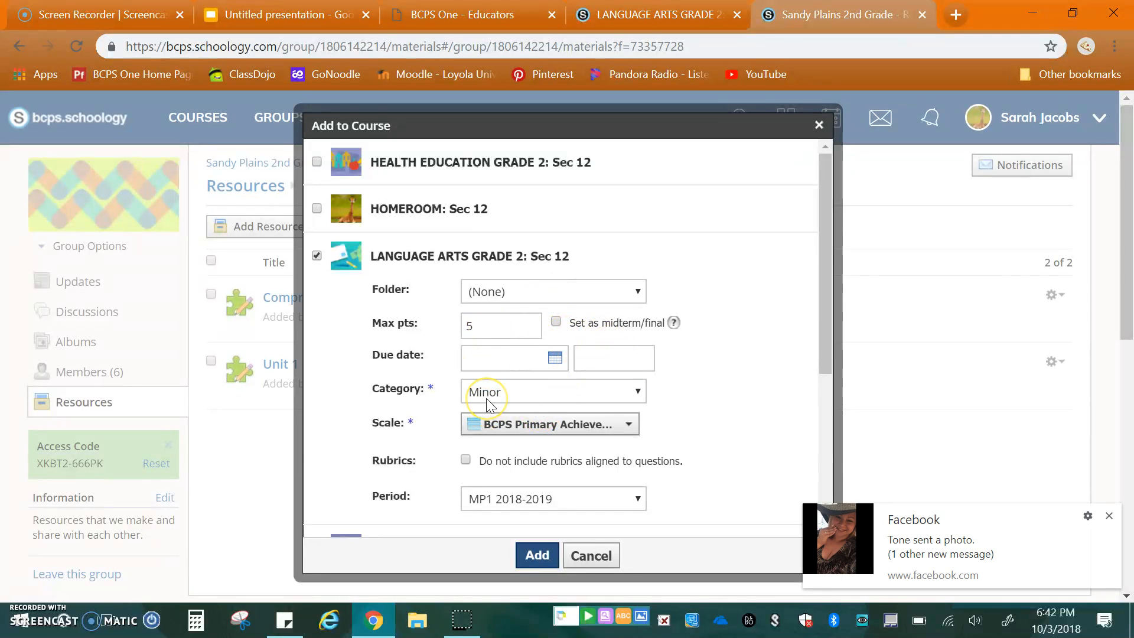
click(1108, 516)
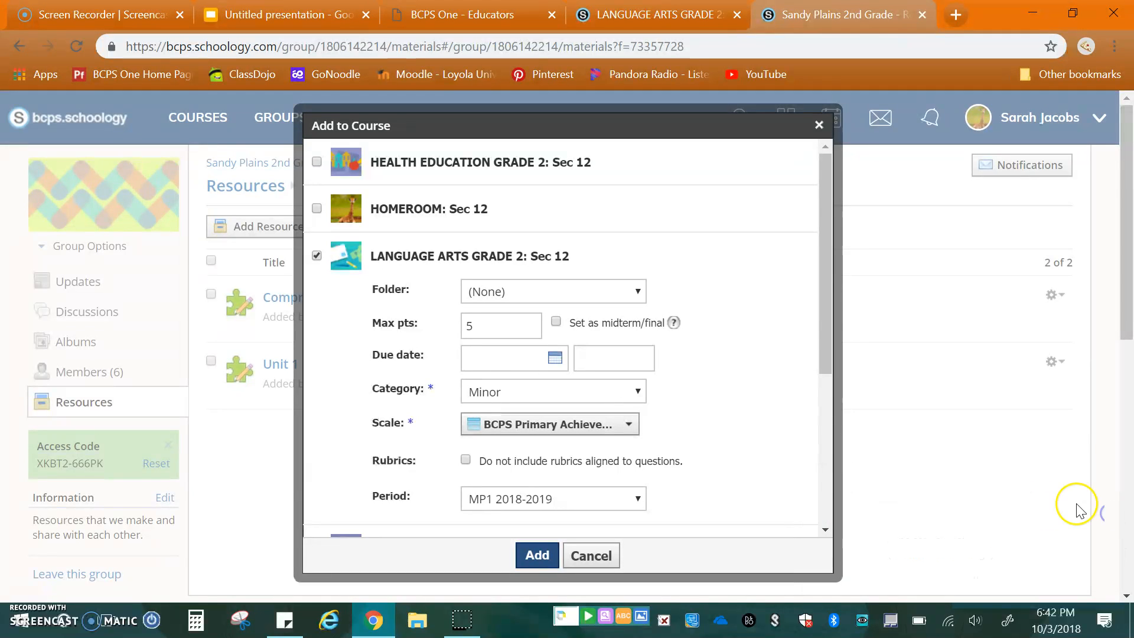
scroll(655, 436, down, 4)
scroll(632, 455, up, 2)
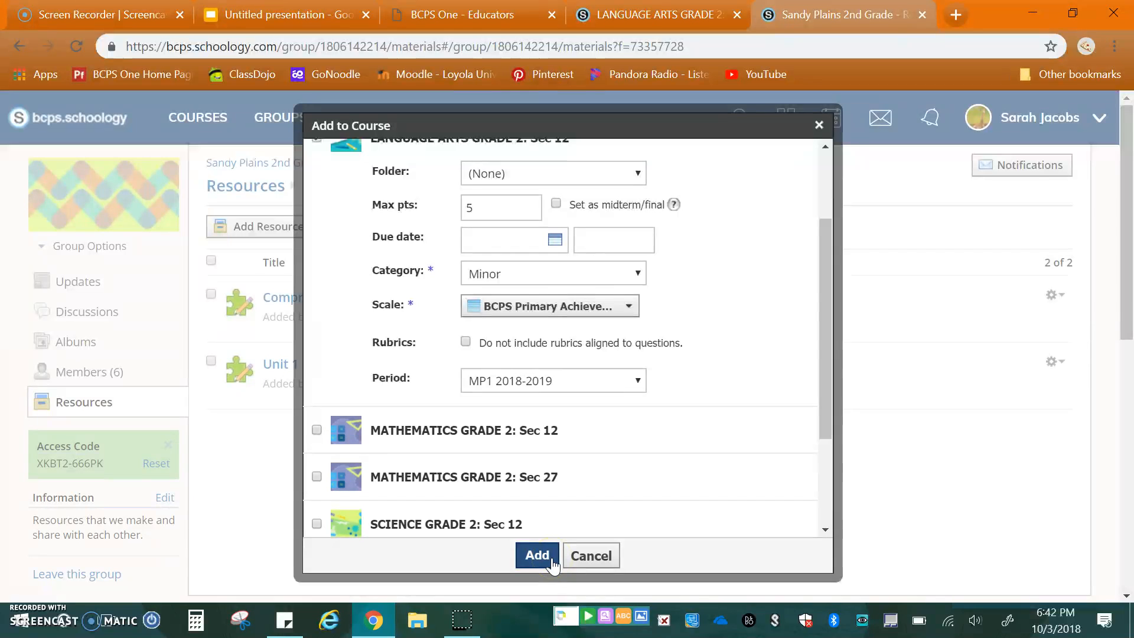
click(535, 554)
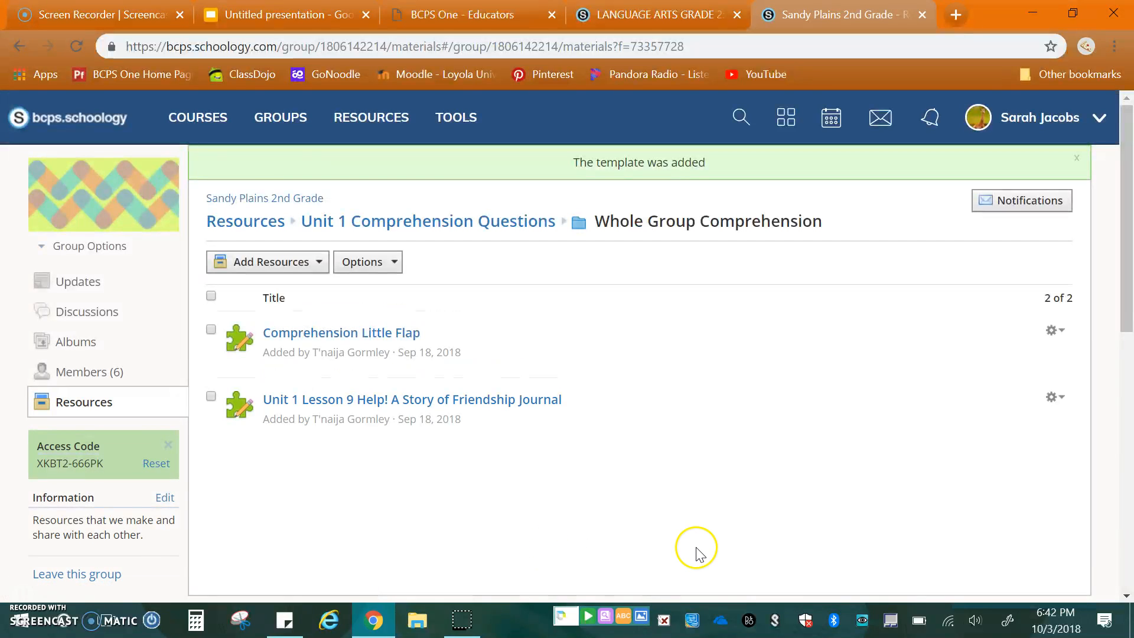
Open the Language Arts Grade 2 course, view the edit settings of Comprehension Little Flap and cancel without changes.
click(192, 118)
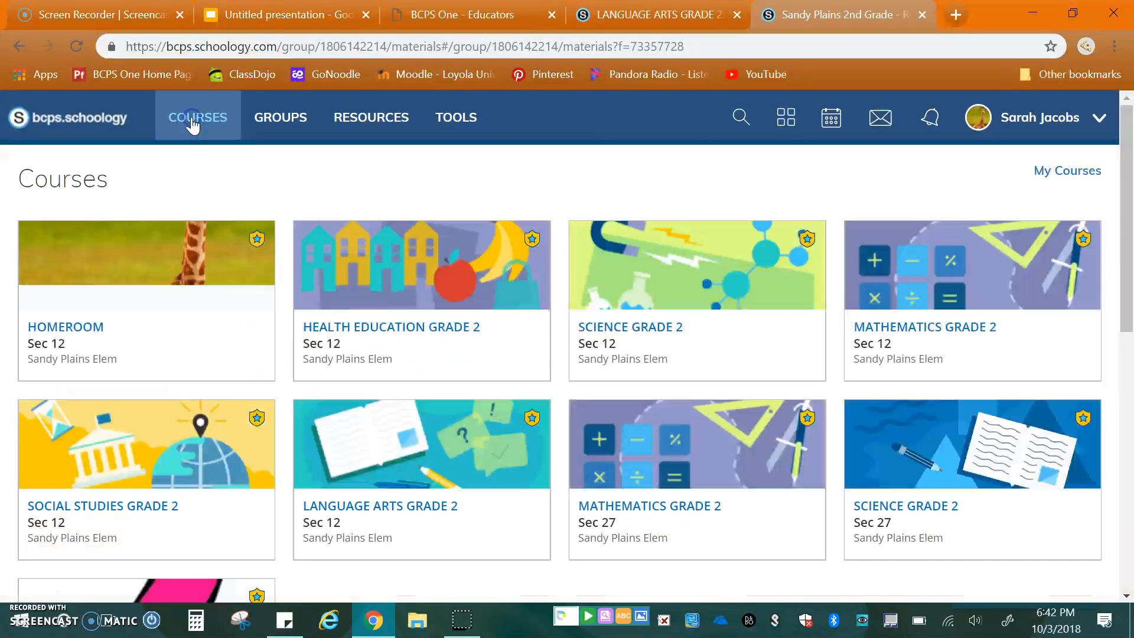
click(438, 443)
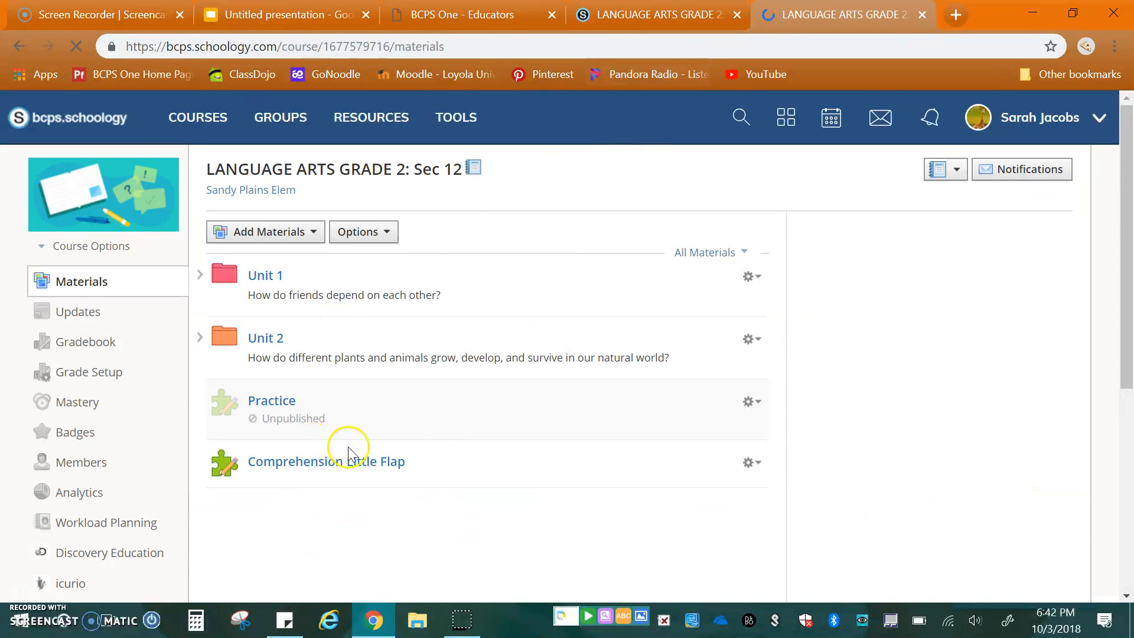
click(761, 465)
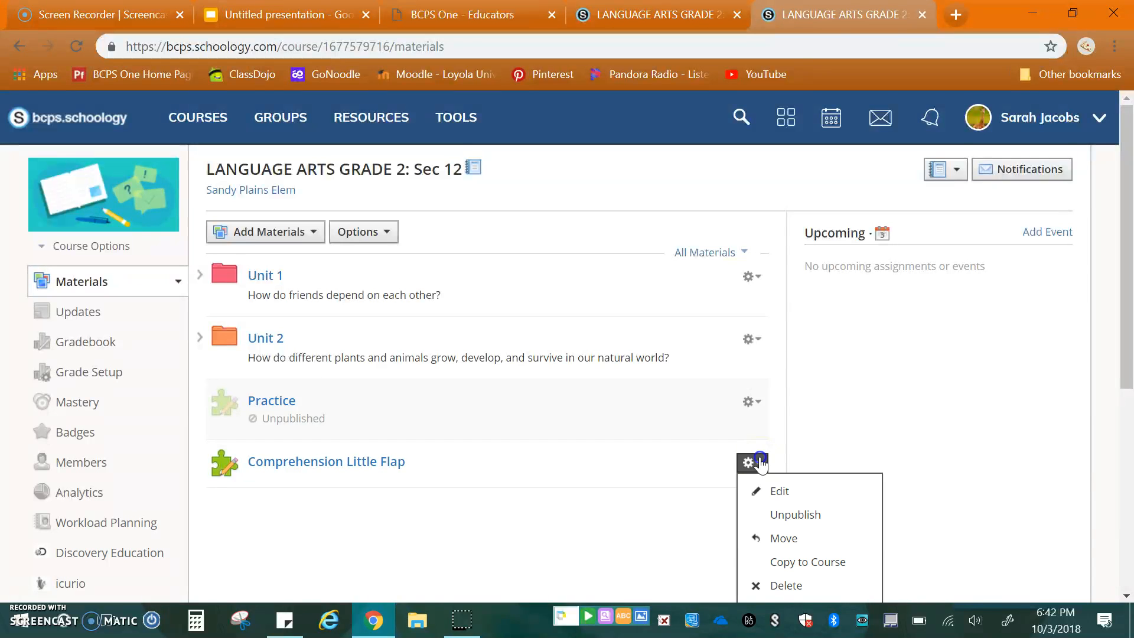
click(778, 492)
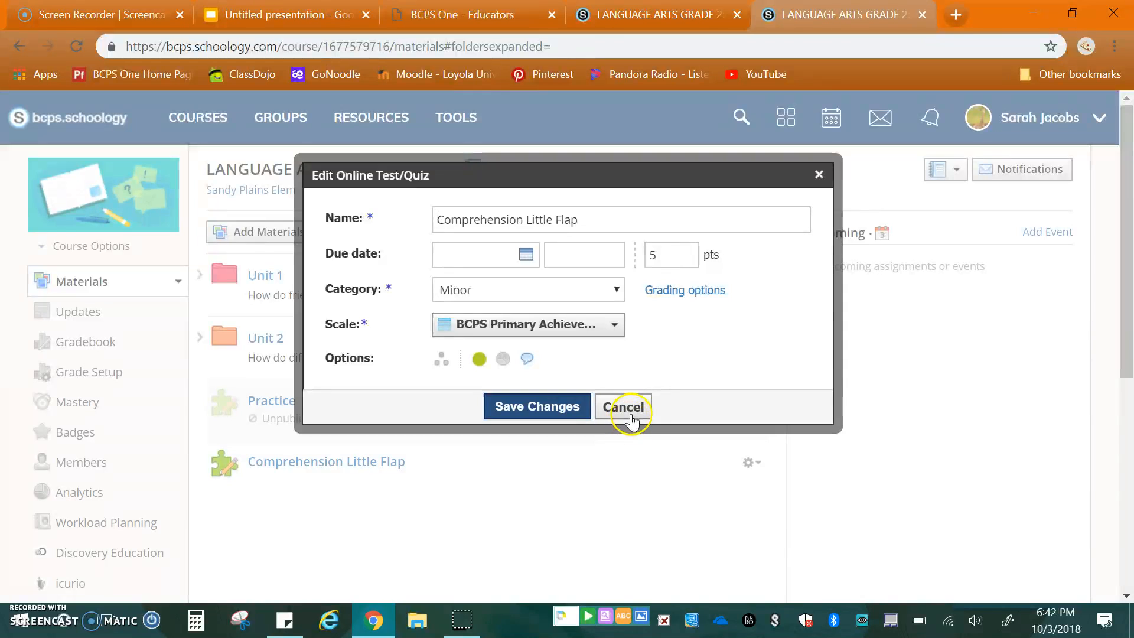
click(627, 410)
Open the Comprehension Little Flap quiz and look through its list of questions.
click(381, 467)
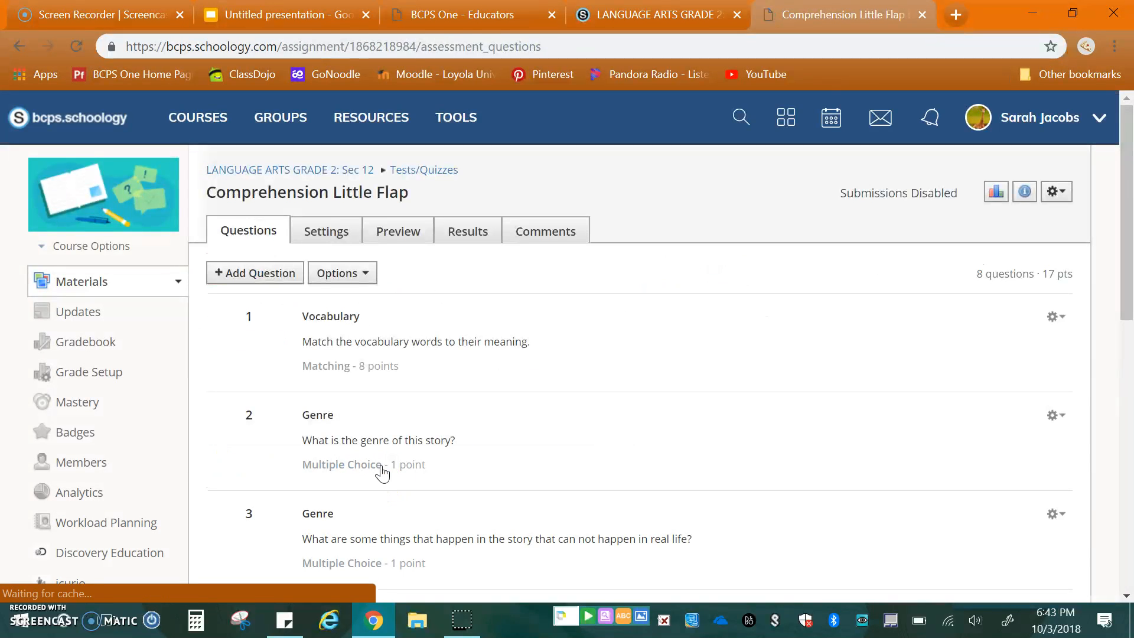
scroll(695, 350, down, 4)
scroll(650, 295, down, 2)
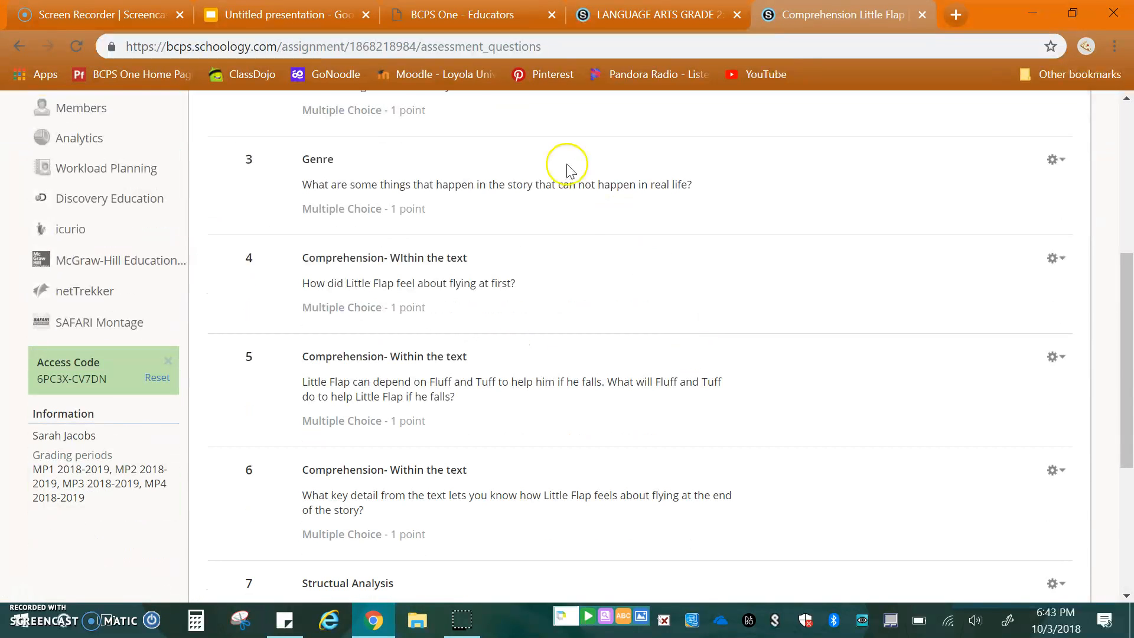
scroll(476, 327, up, 6)
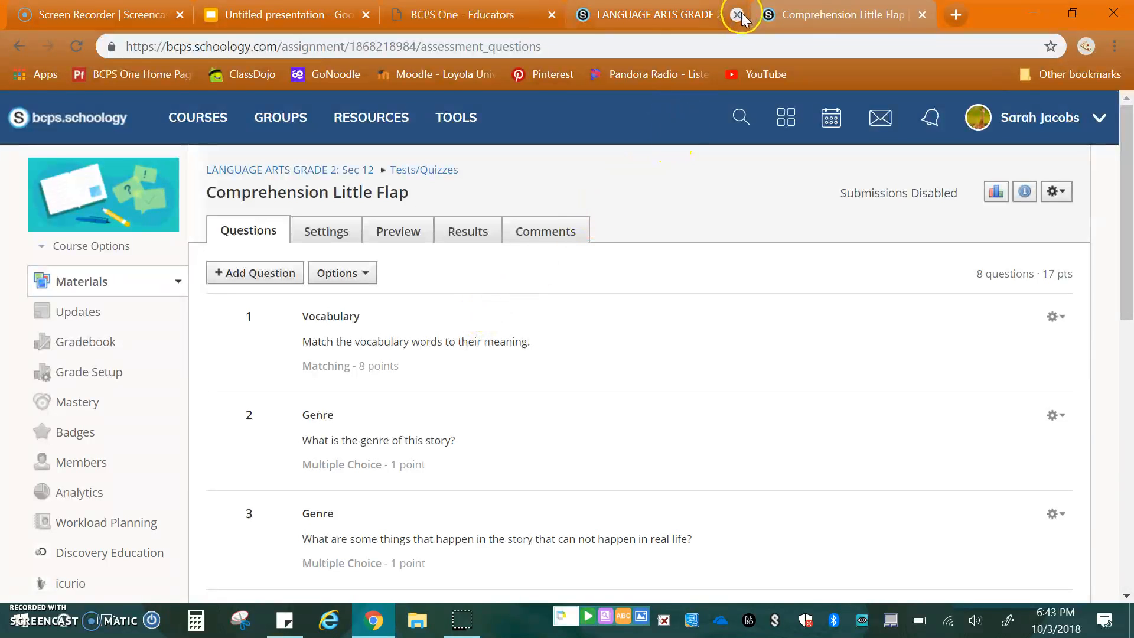
Switch to the Google Slides presentation and present its second slide, "Thank you for coming!".
click(283, 15)
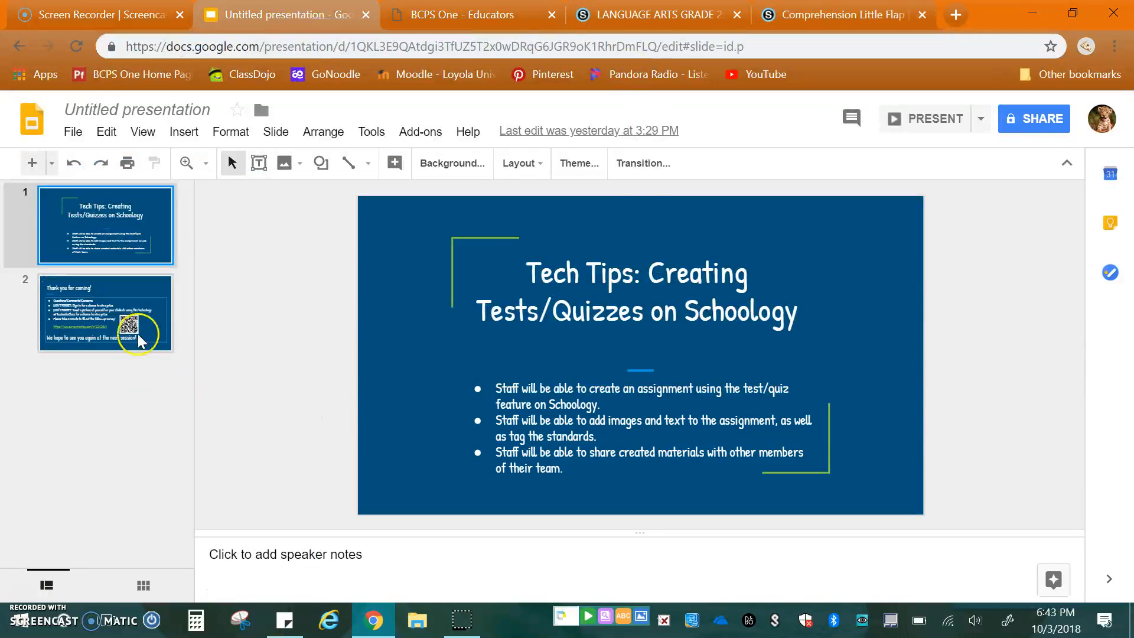
click(139, 314)
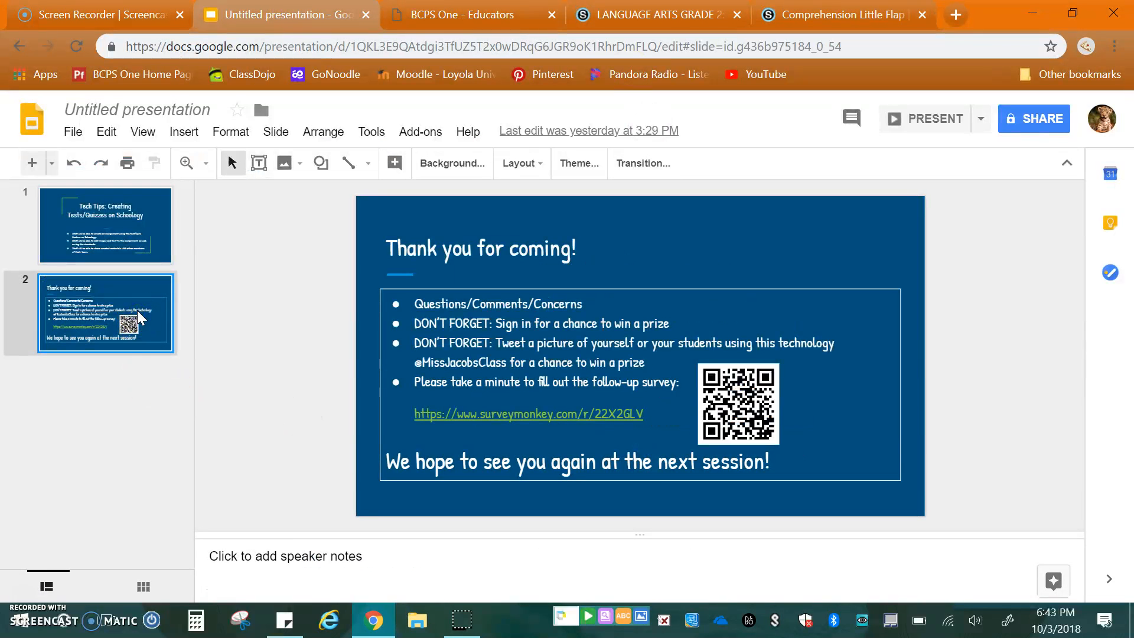
click(931, 119)
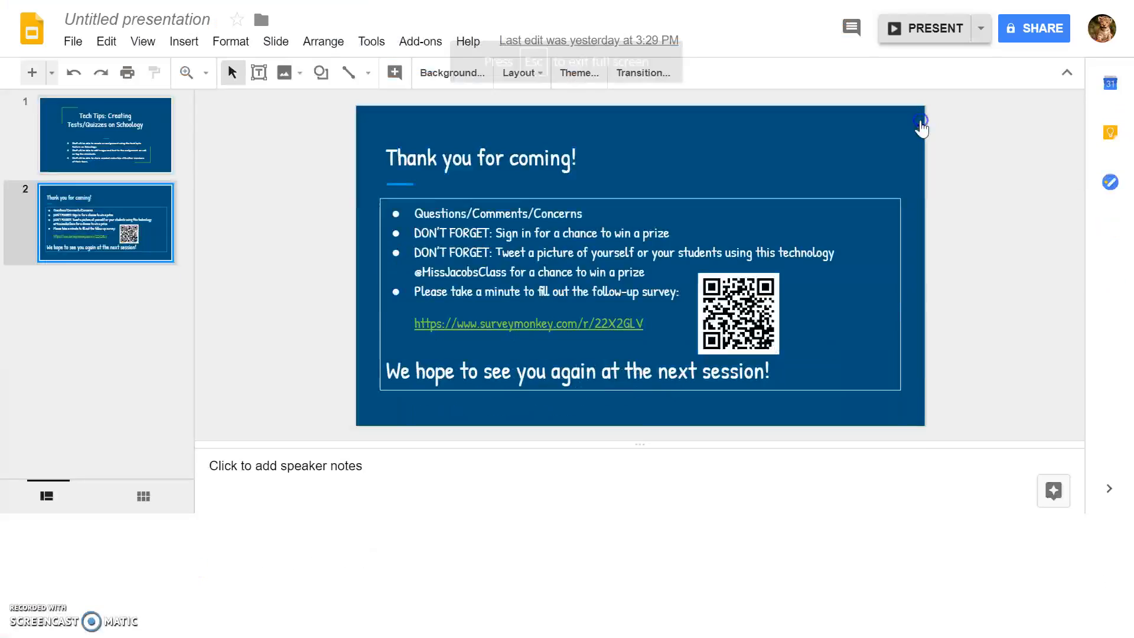